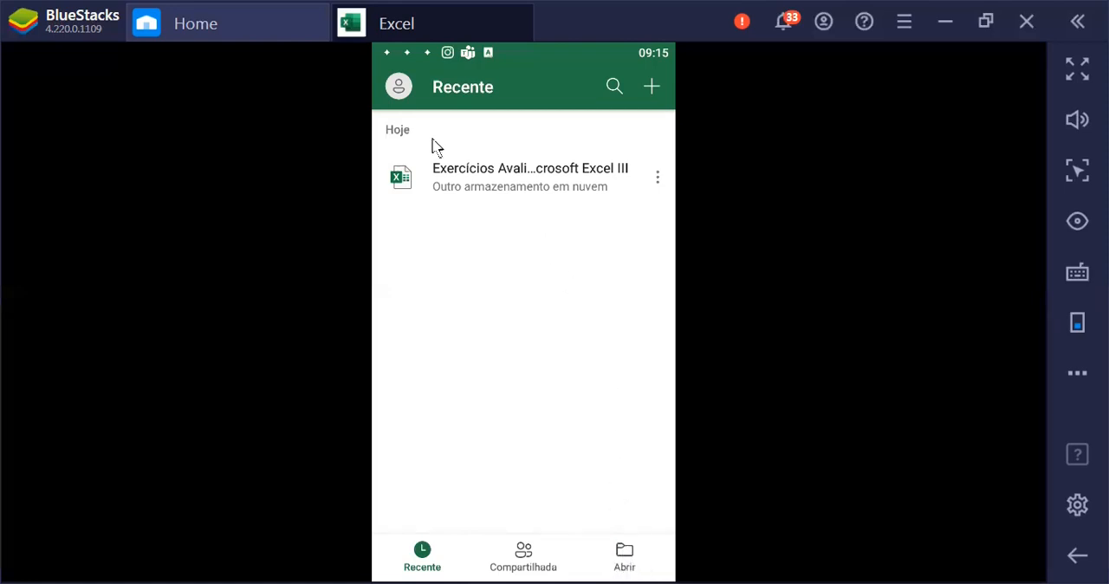
Open the recent workbook Exercícios Avaliativos for Microsoft Excel III and show its list of worksheets
click(480, 180)
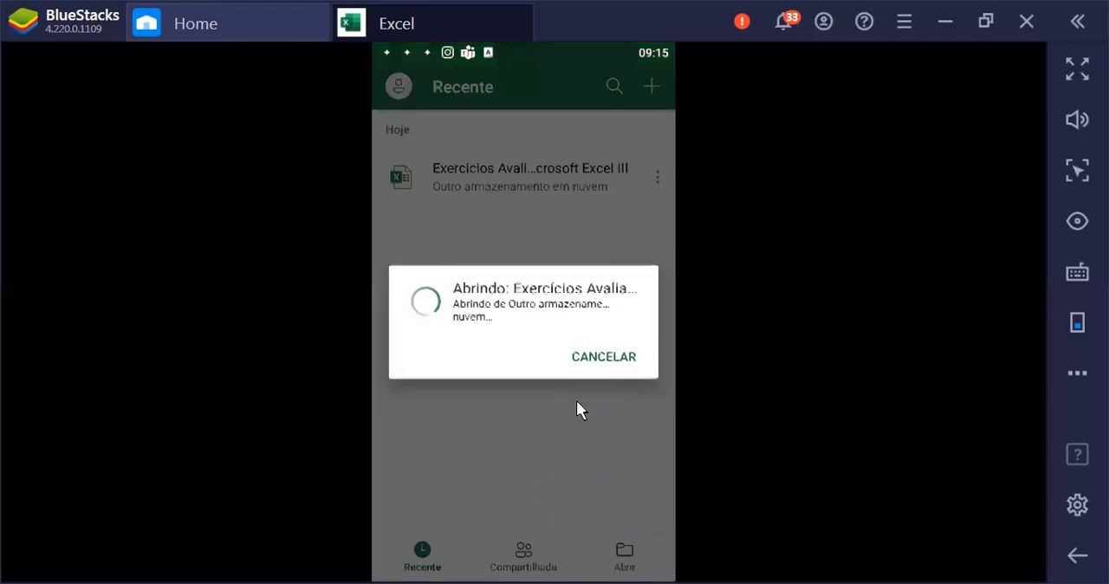
click(633, 458)
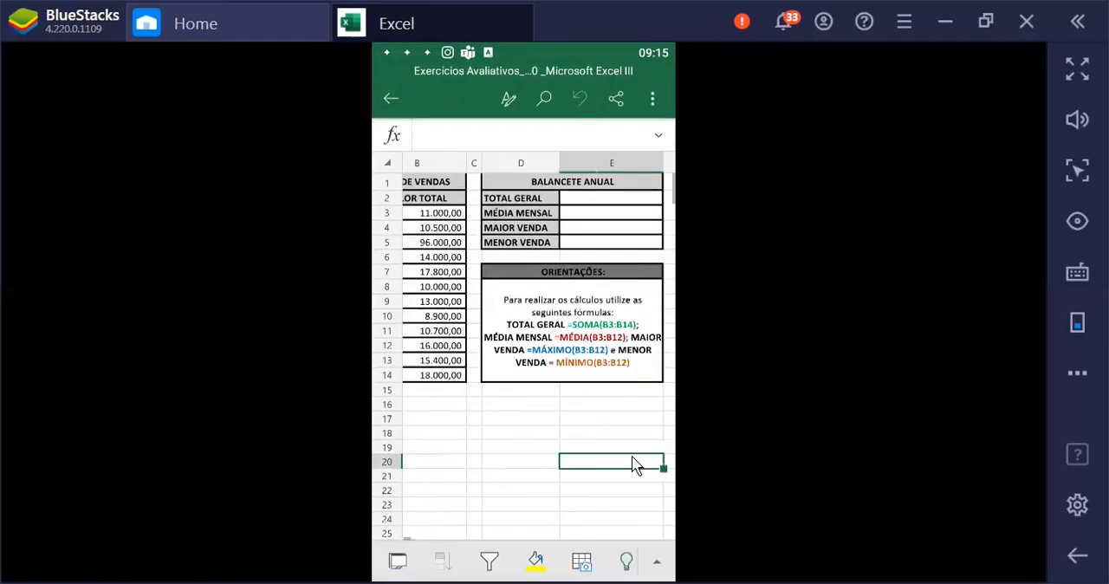
key(Left)
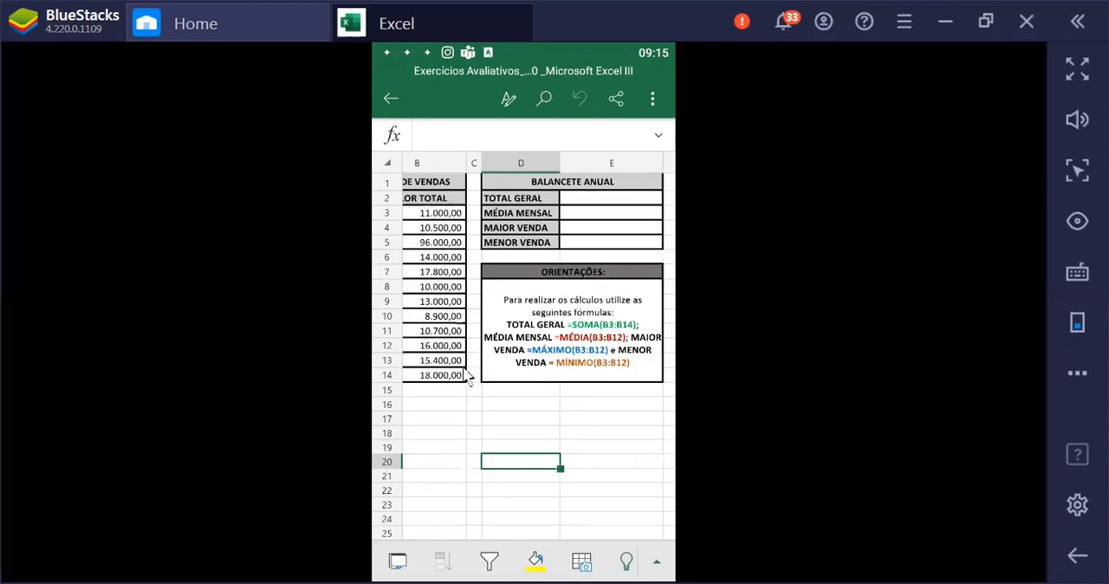
click(395, 568)
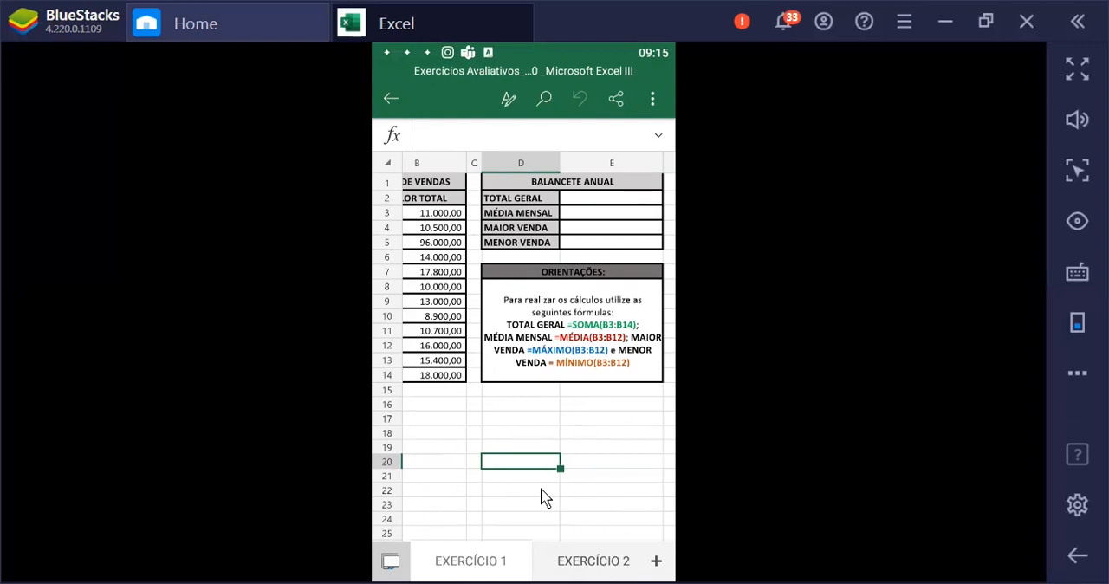
Examine the DEMONSTRATIVO DE VENDAS and BALANCETE ANUAL tables and the formula guidance on the EXERCÍCIO 1 sheet
key(Left)
key(Left)
key(Left)
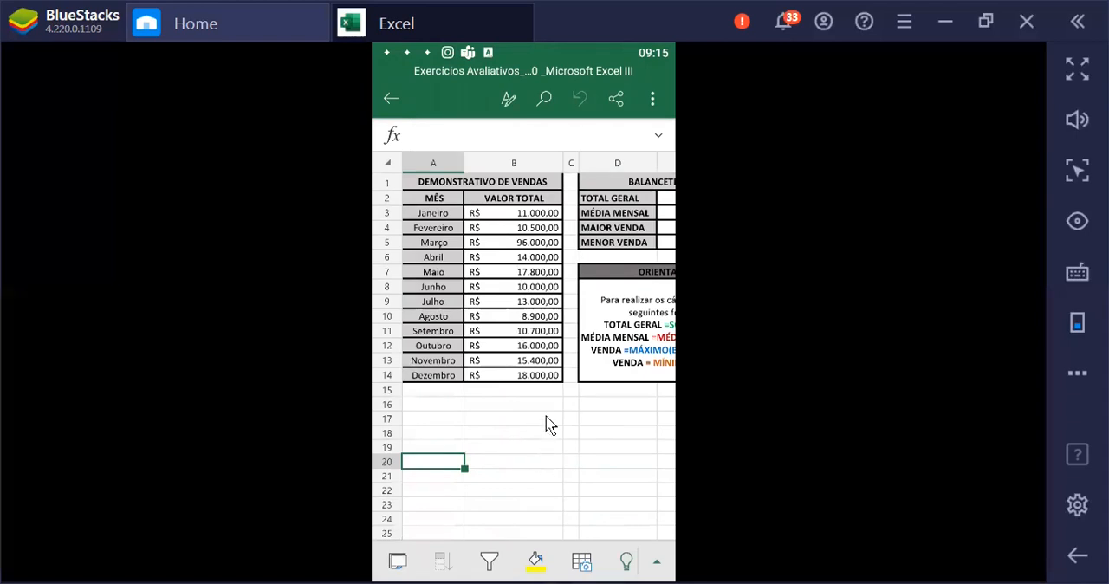
key(Right)
key(Right)
key(Right)
key(Right)
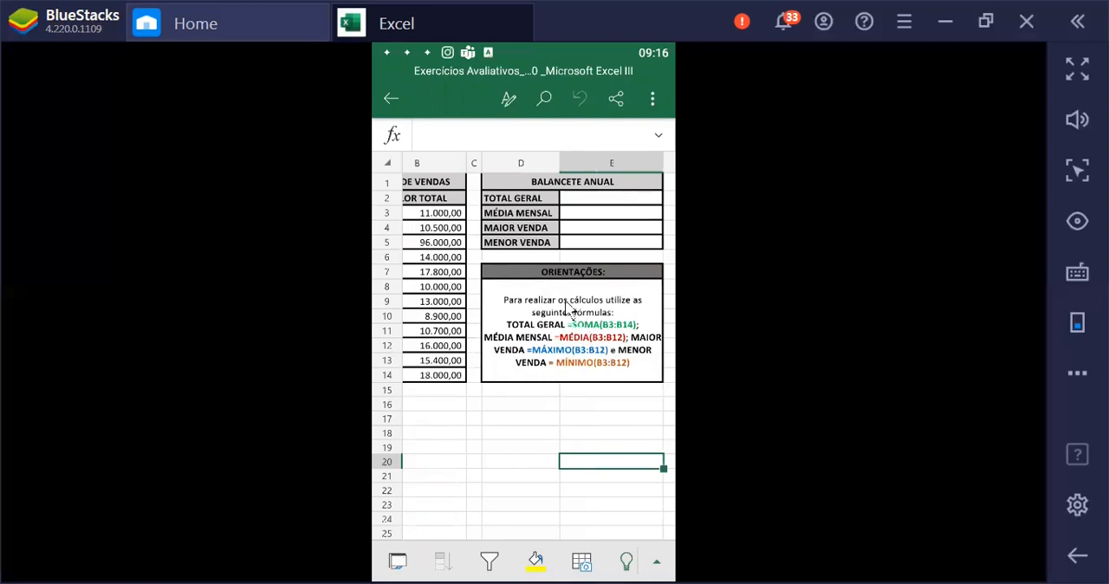
click(585, 201)
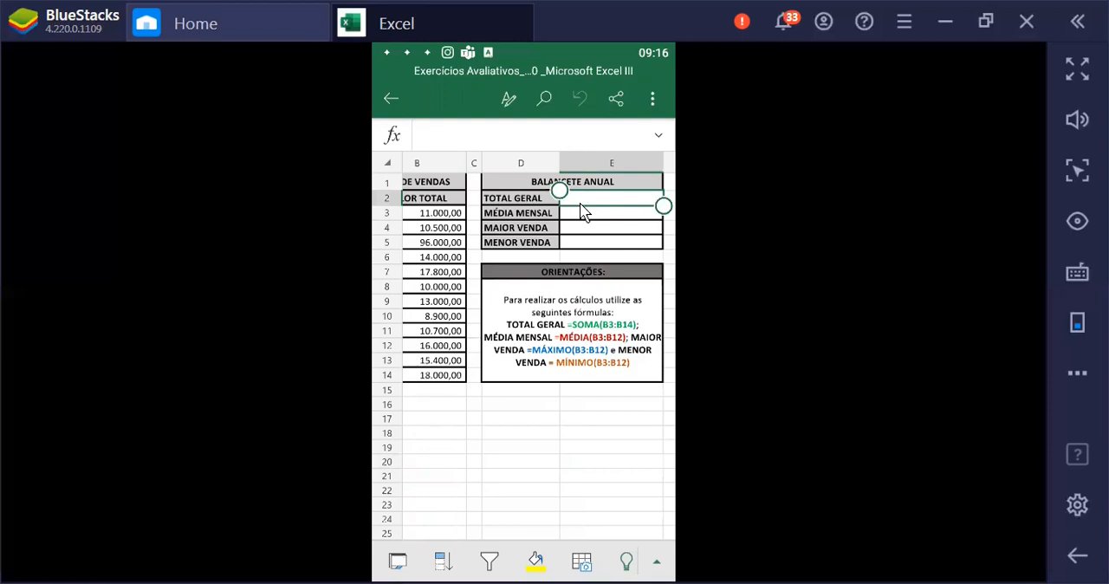
key(Left)
key(Left)
key(Left)
key(Left)
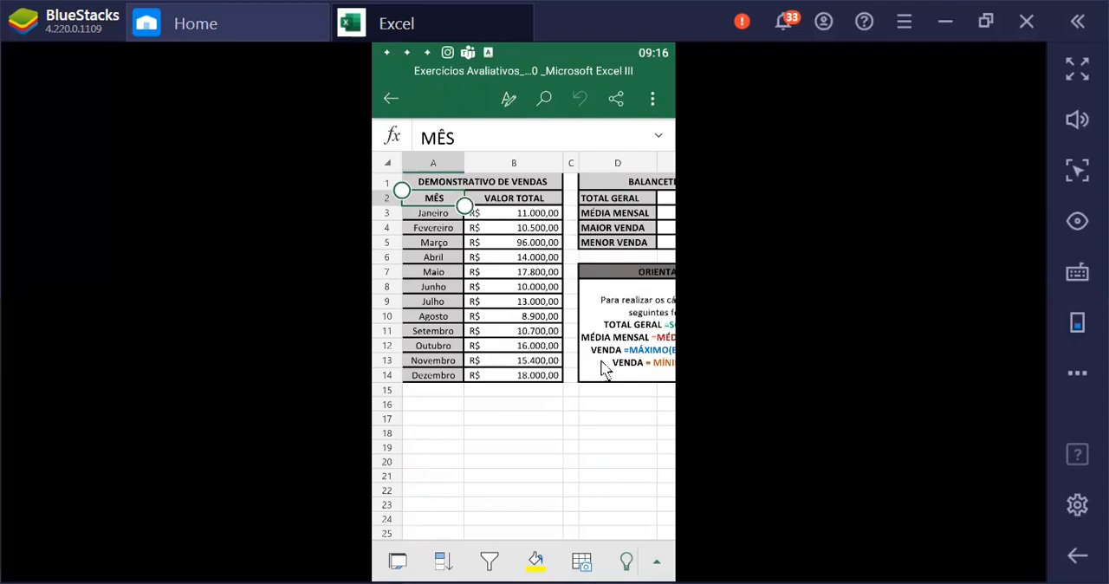
Start a formula with the SOMA function in cell E2, beside TOTAL GERAL
key(Right)
key(Right)
key(Right)
key(Right)
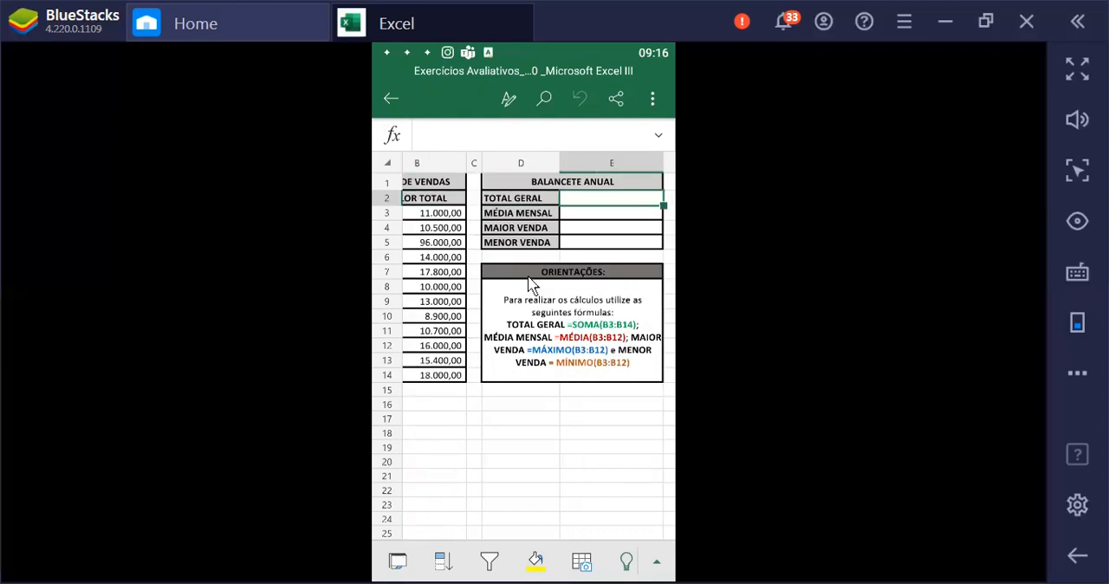
click(431, 132)
click(477, 79)
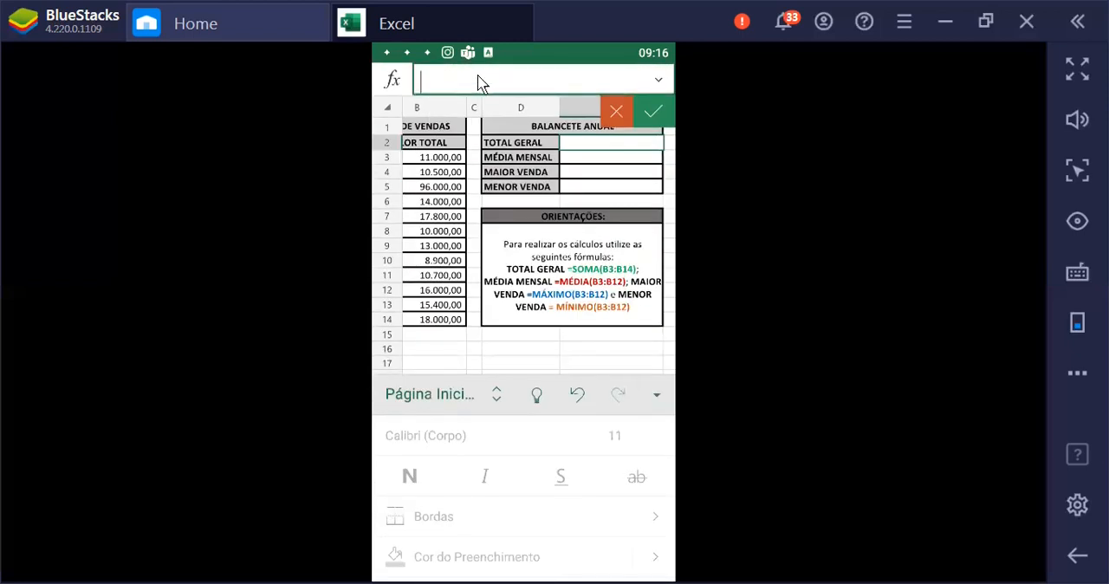
text(=SO)
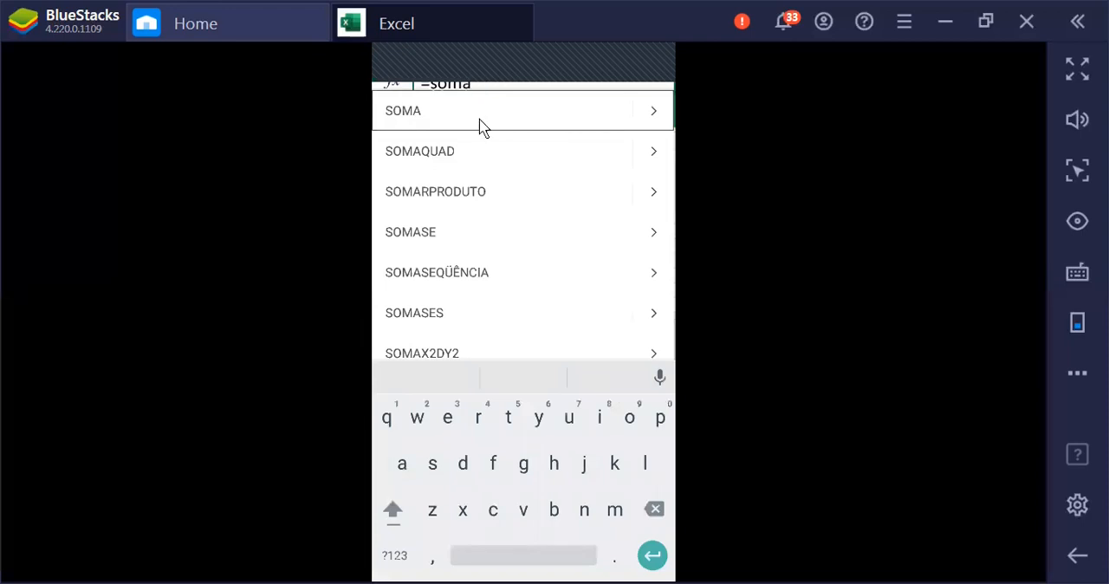
click(481, 113)
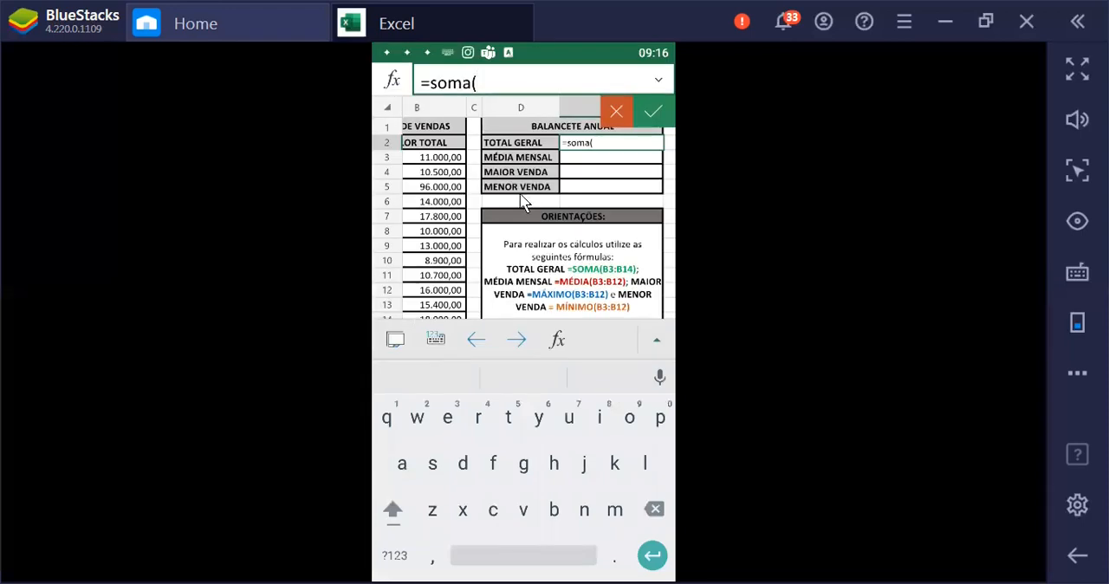
scroll(452, 167, down, 2)
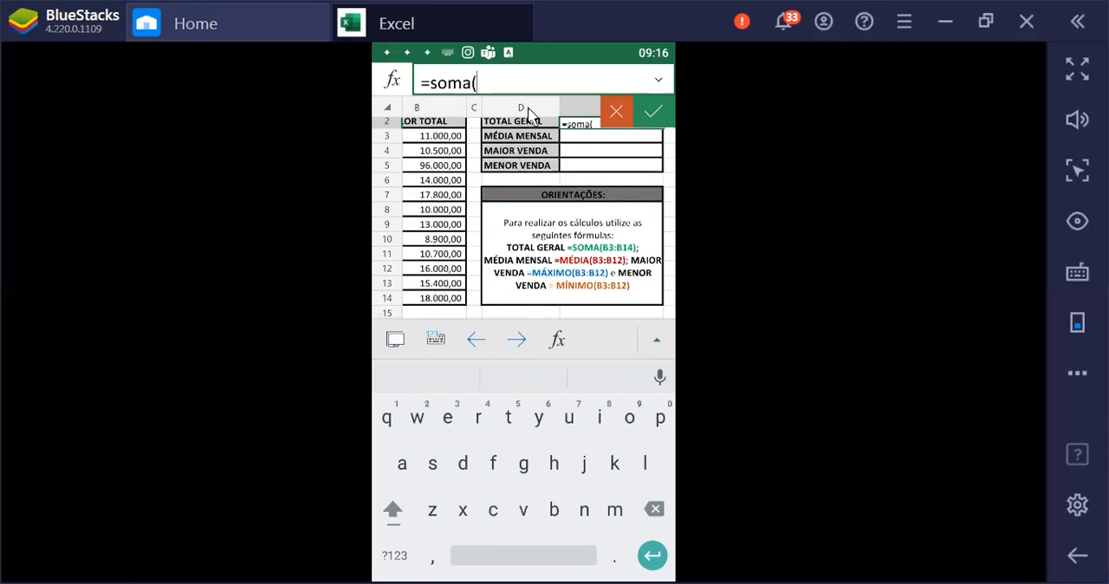
Complete the TOTAL GERAL formula in E2 with the range B3:B14 and accept it
text(B)
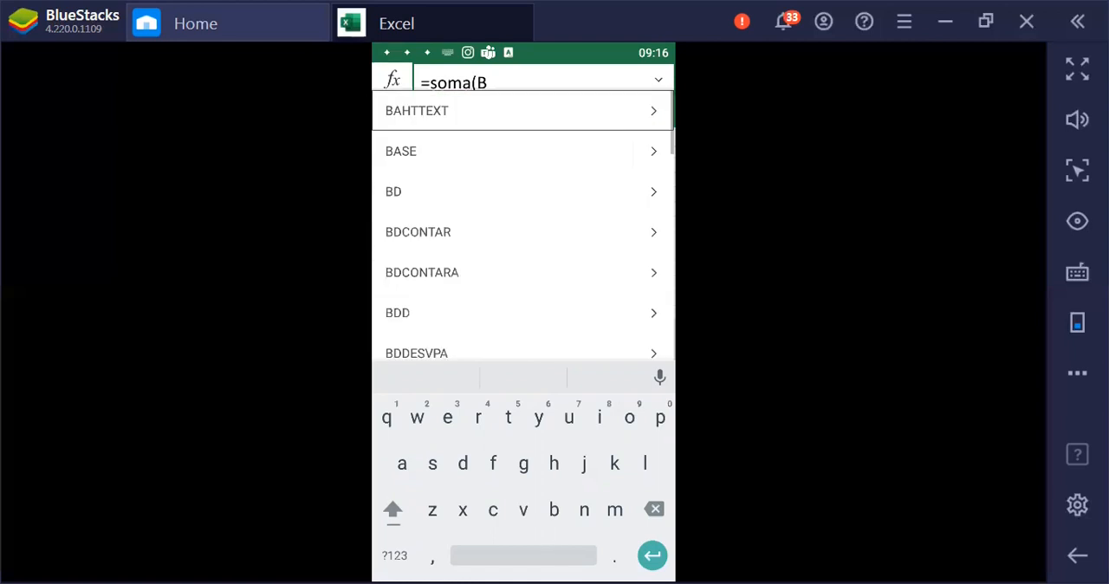
text(3)
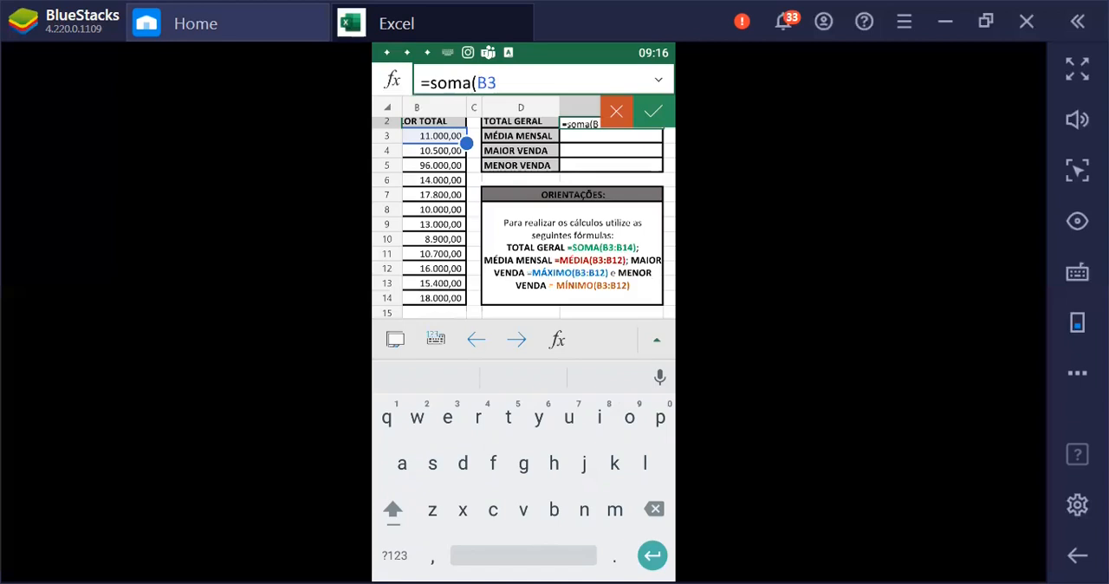
text(:)
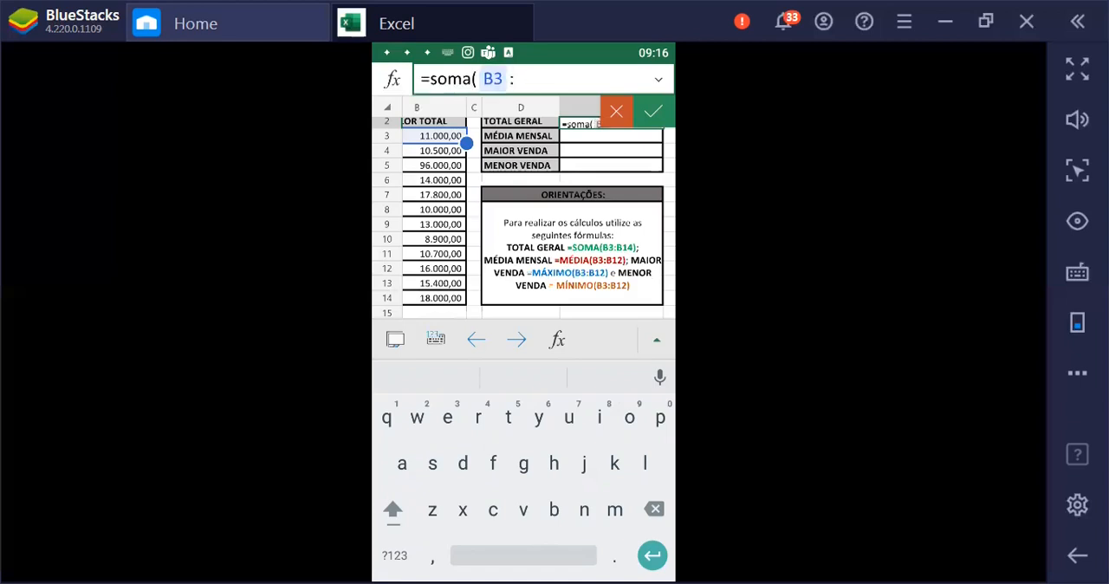
text(B)
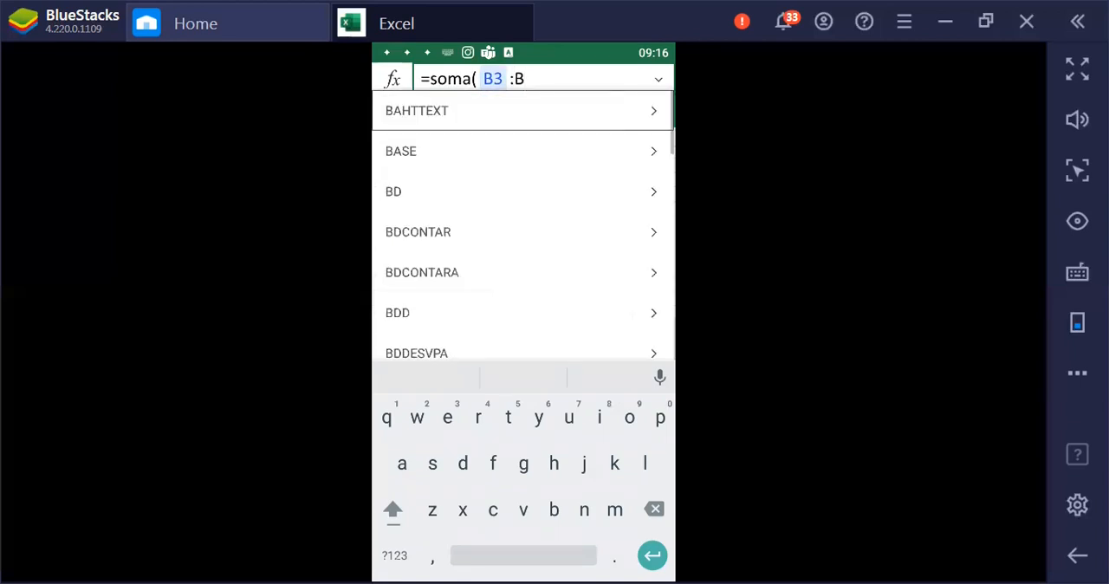
text(13)
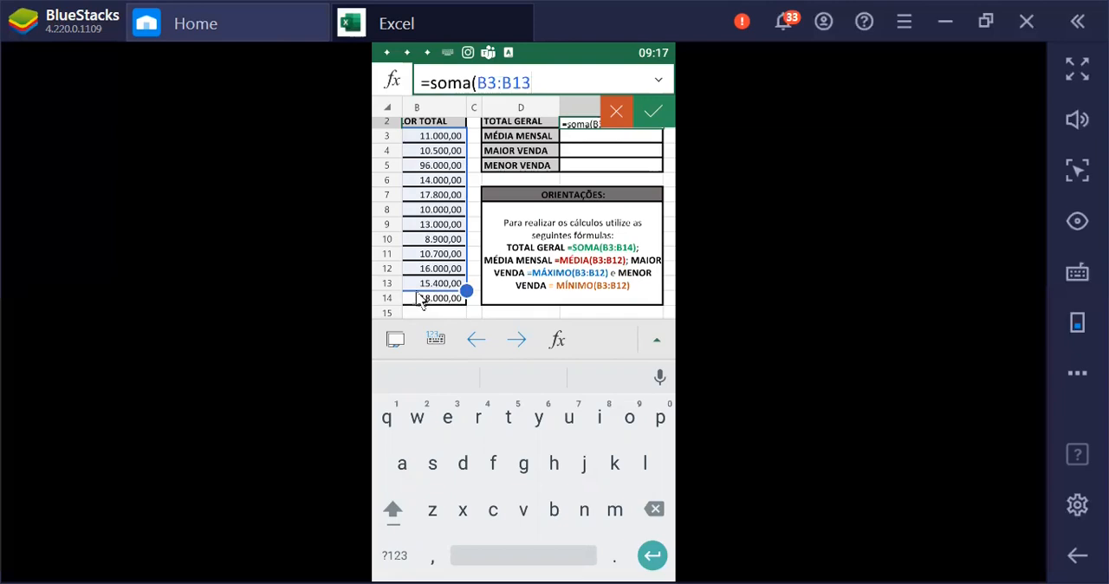
key(BackSpace)
text(4)
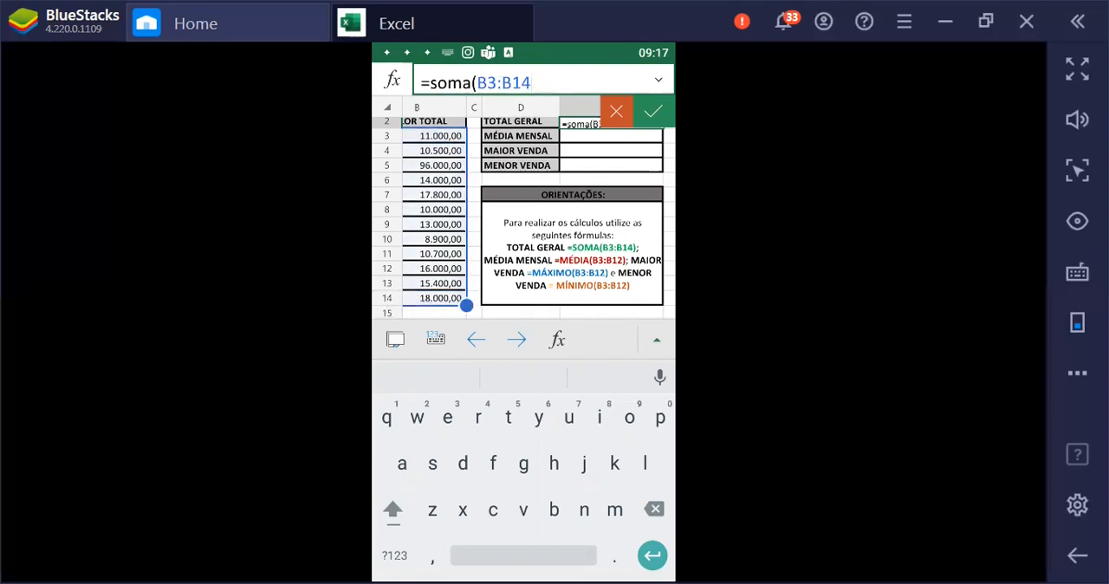
text())
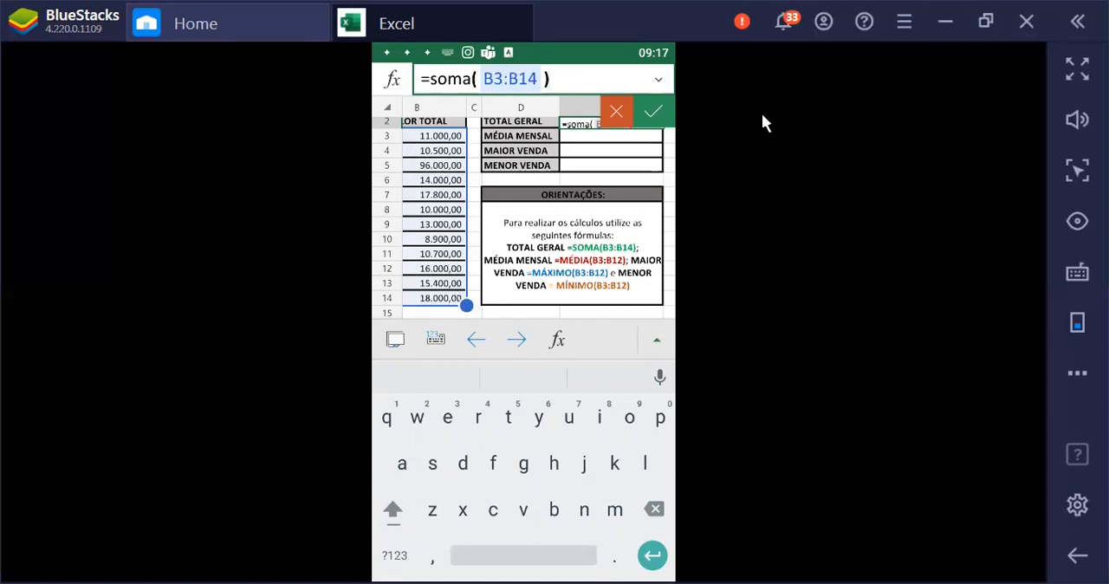
click(663, 111)
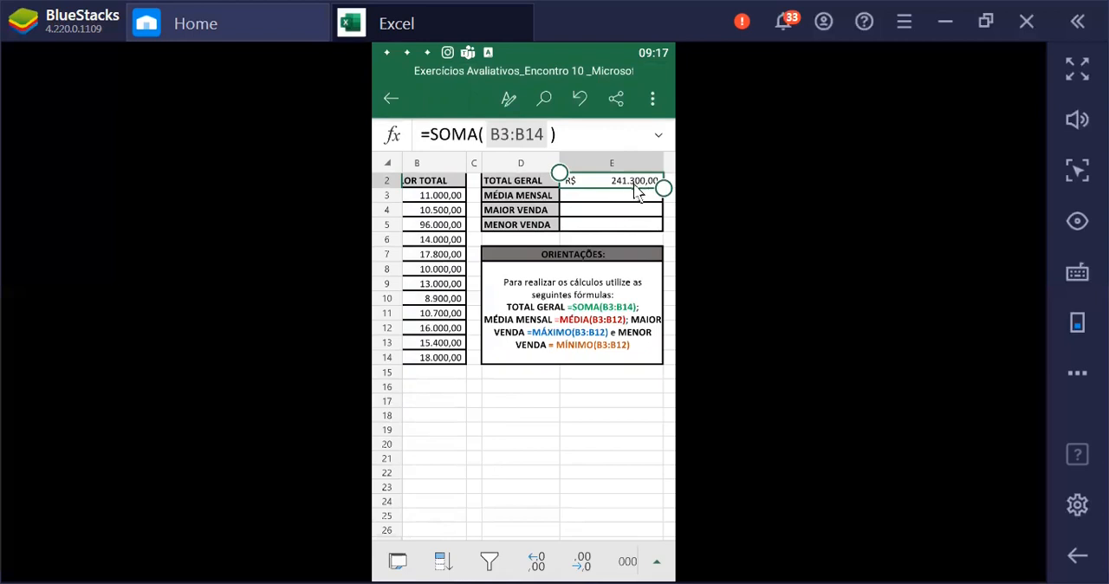
Try to calculate MÉDIA MENSAL in cell E3 with the unaccented formula =media(B3:B14)
click(615, 201)
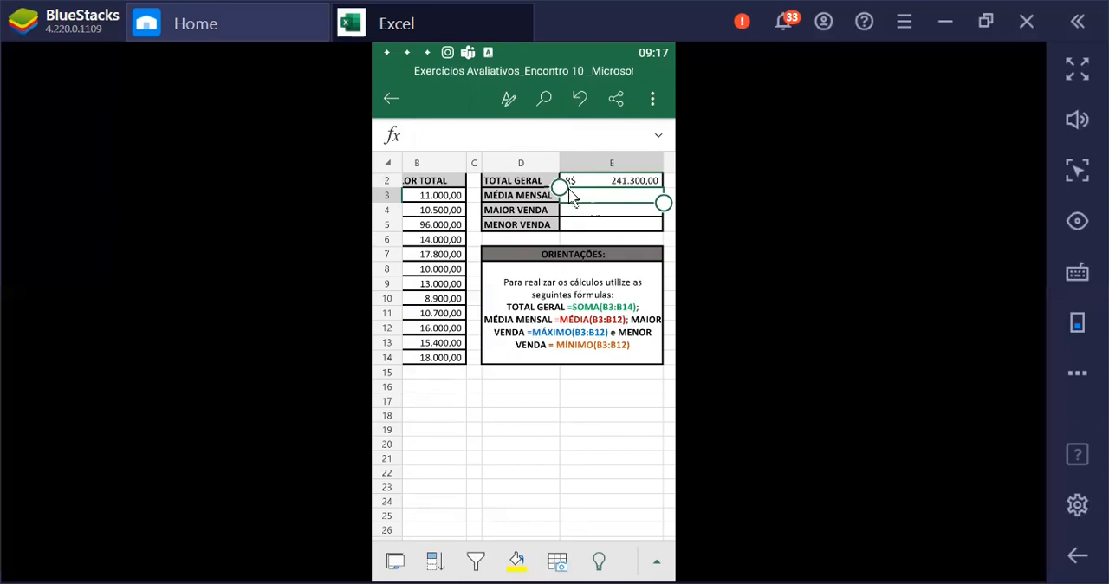
click(472, 136)
text(=)
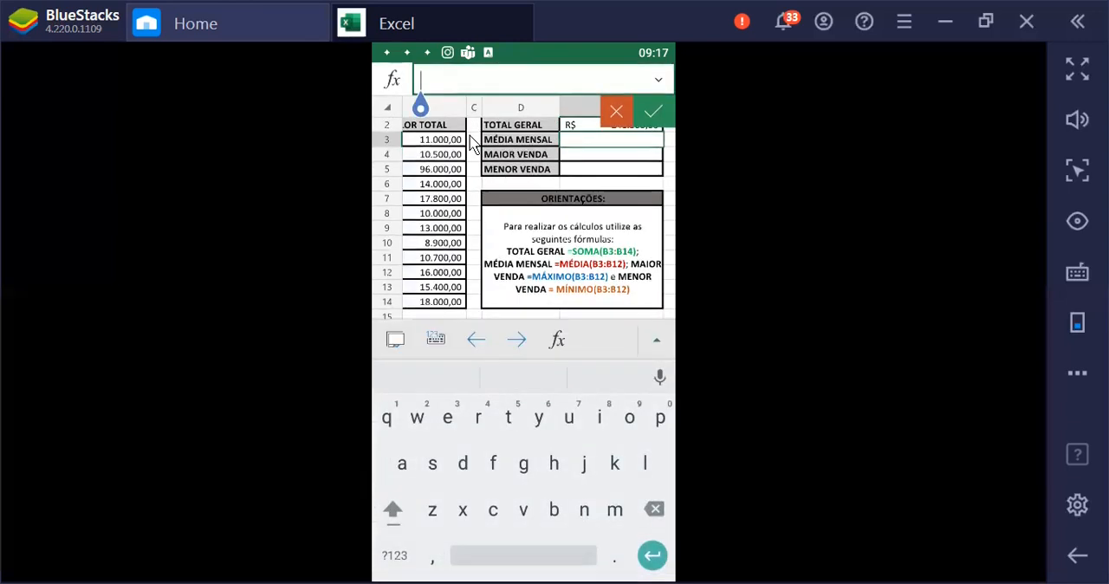
text(media()
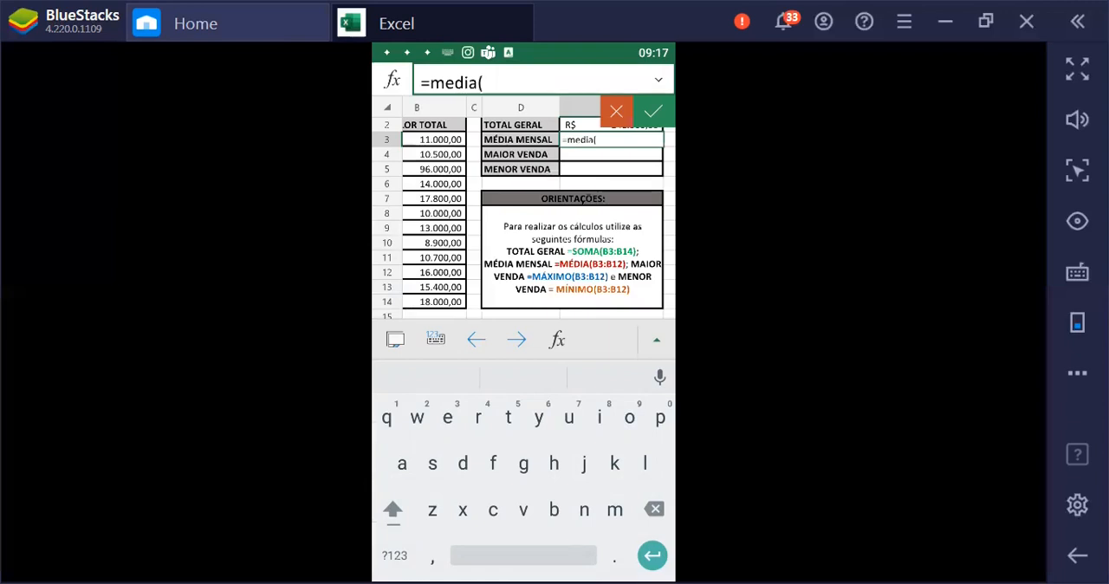
click(433, 141)
text(:)
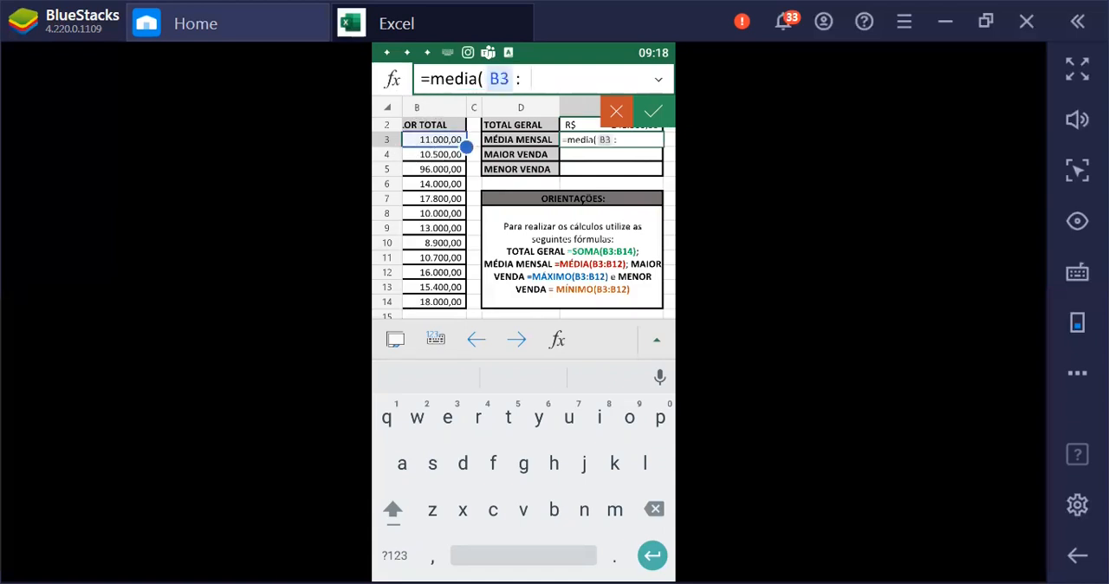
text(B14 )
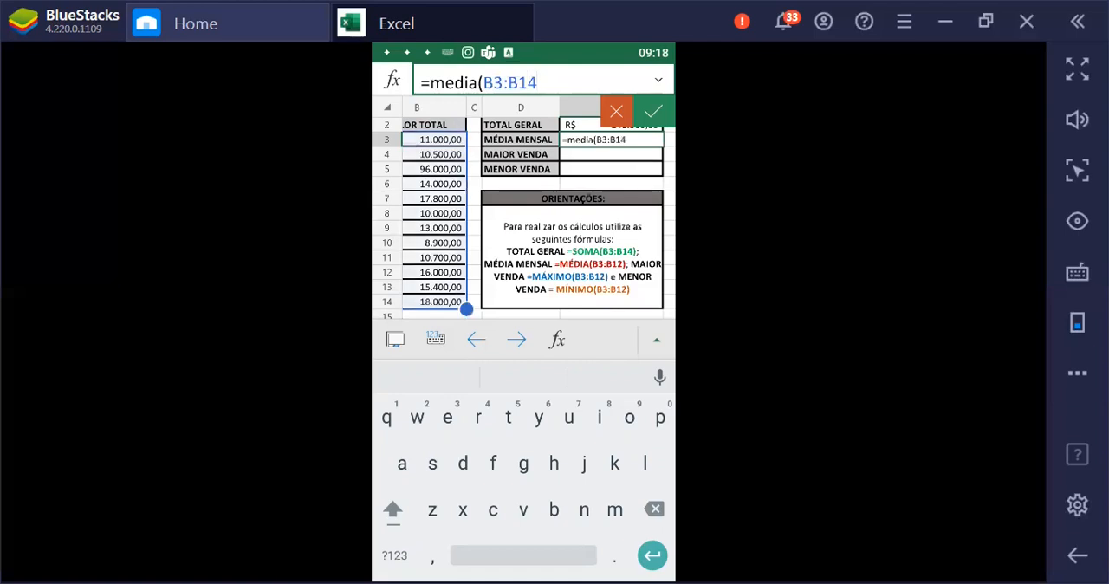
text())
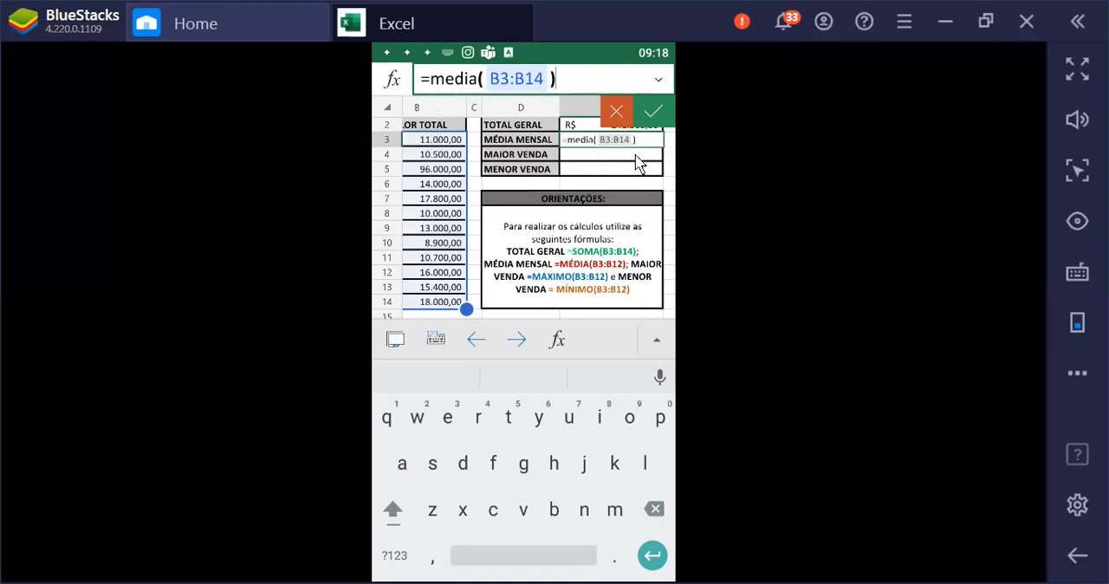
click(637, 161)
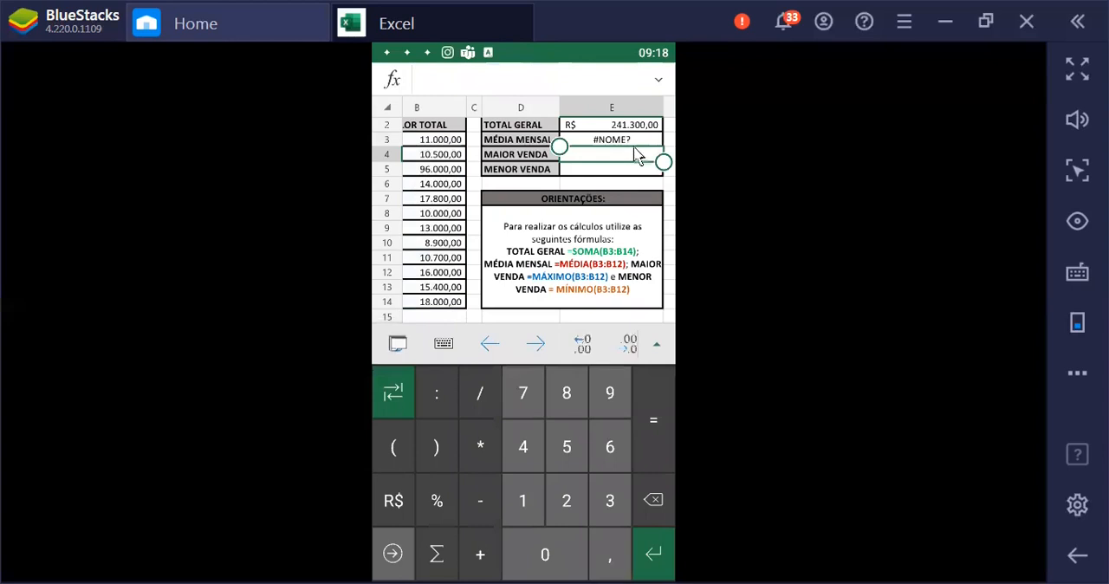
Replace the unaccented function name in the MÉDIA MENSAL formula in E3 with the built-in MÉDIA function
double_click(638, 138)
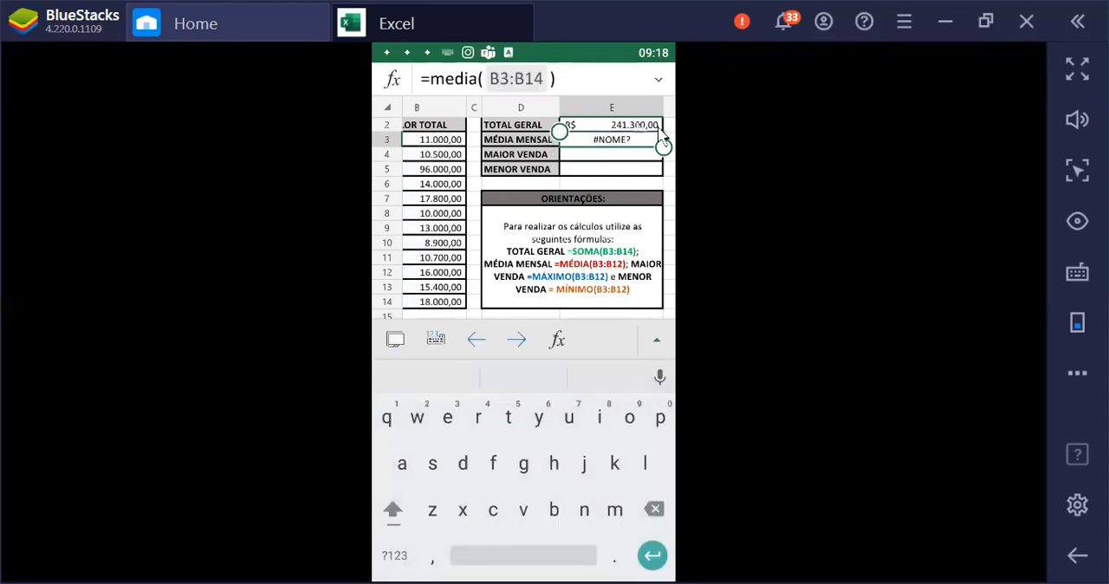
click(621, 139)
click(569, 77)
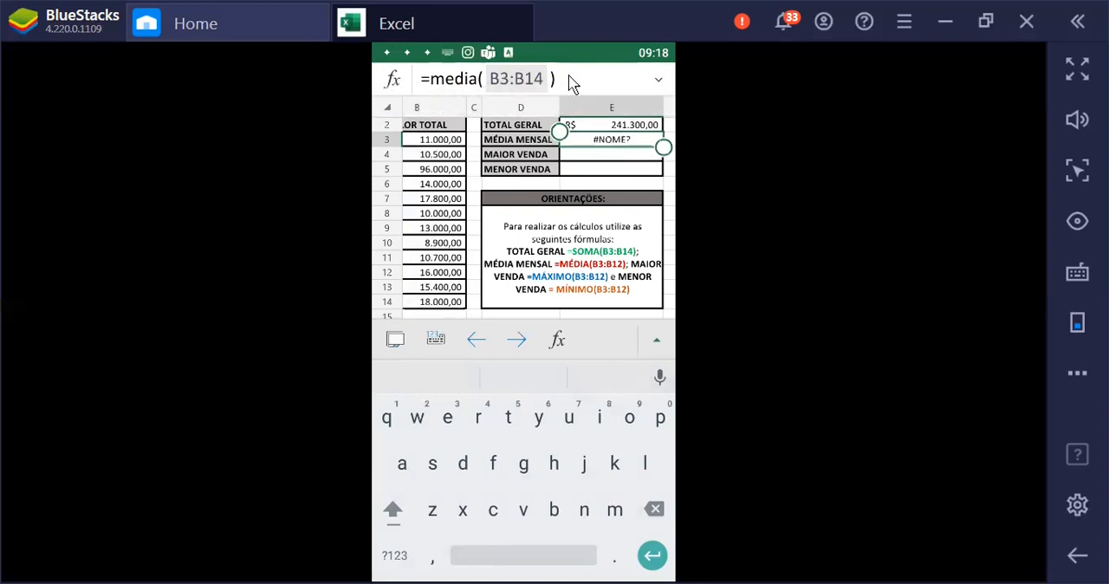
click(453, 85)
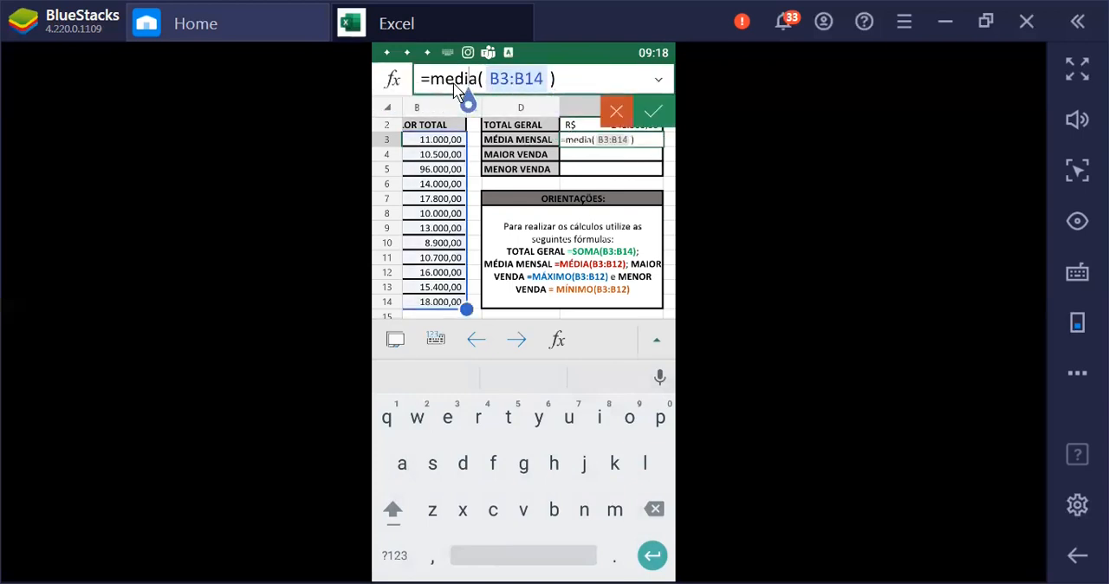
key(BackSpace)
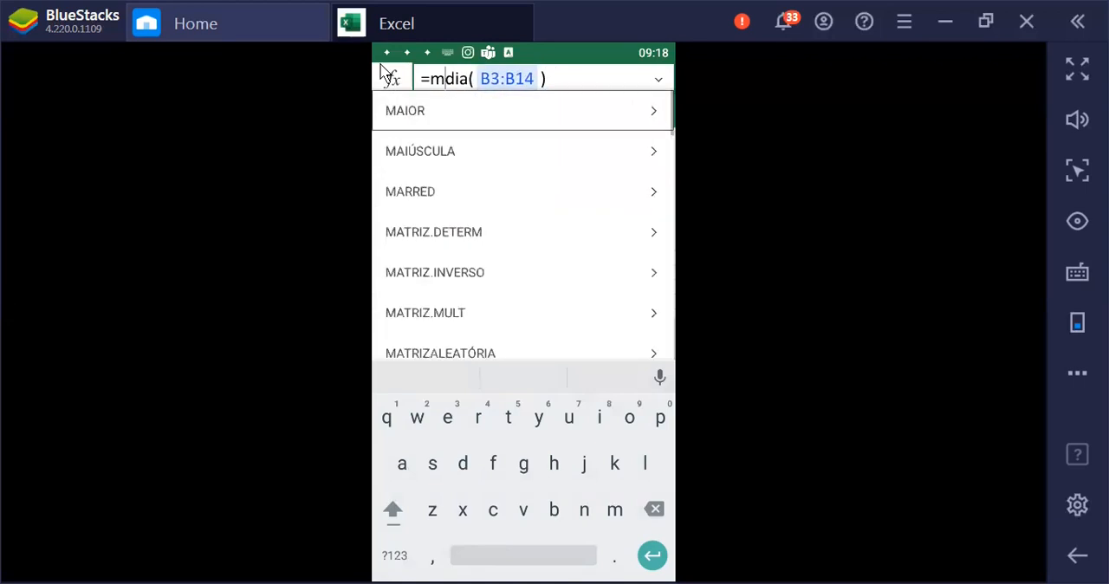
text(É)
key(BackSpace)
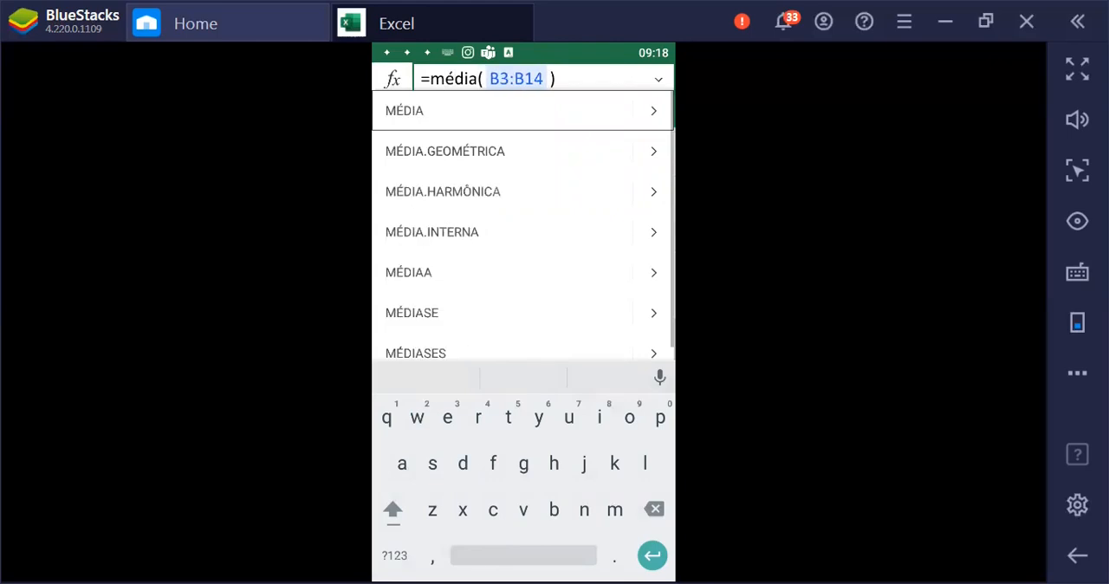
click(407, 110)
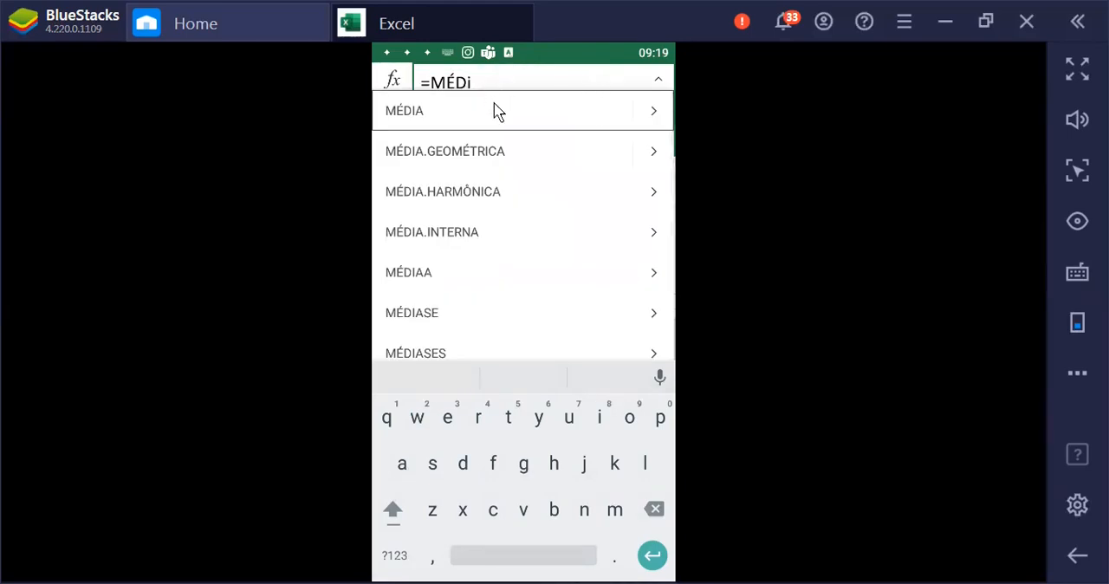
click(497, 110)
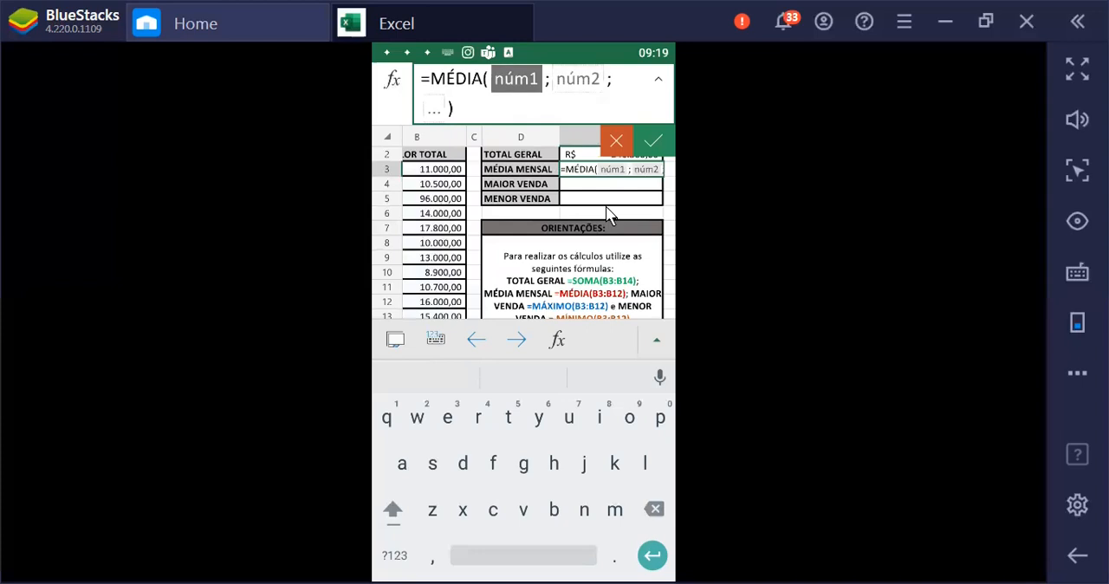
Complete the MÉDIA formula in E3 with the range B3:B14, accept it, and check the formulas in E3 and E2
click(433, 169)
text(:)
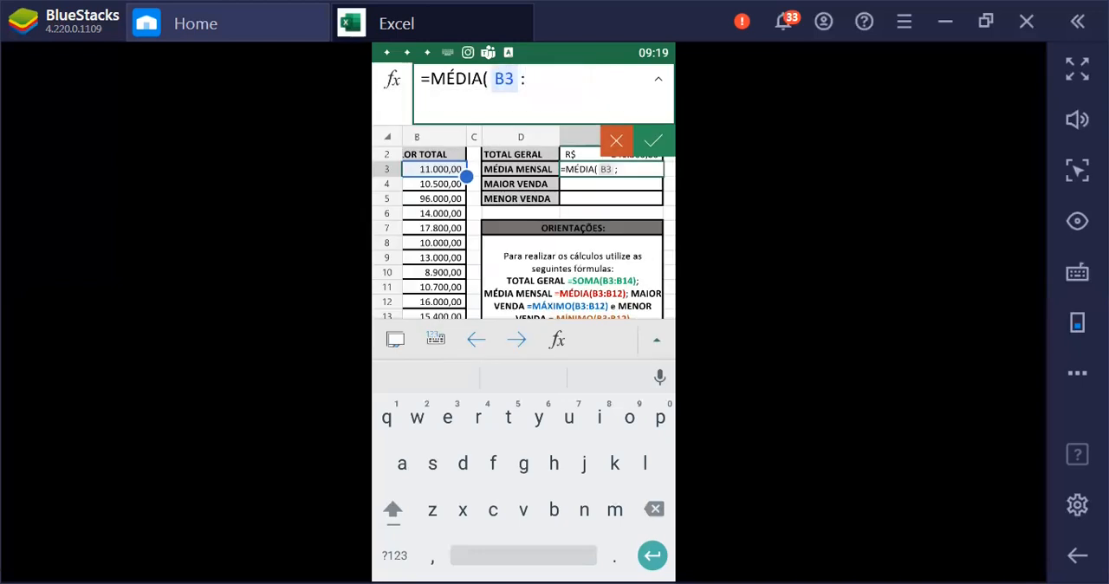
text(B14 )
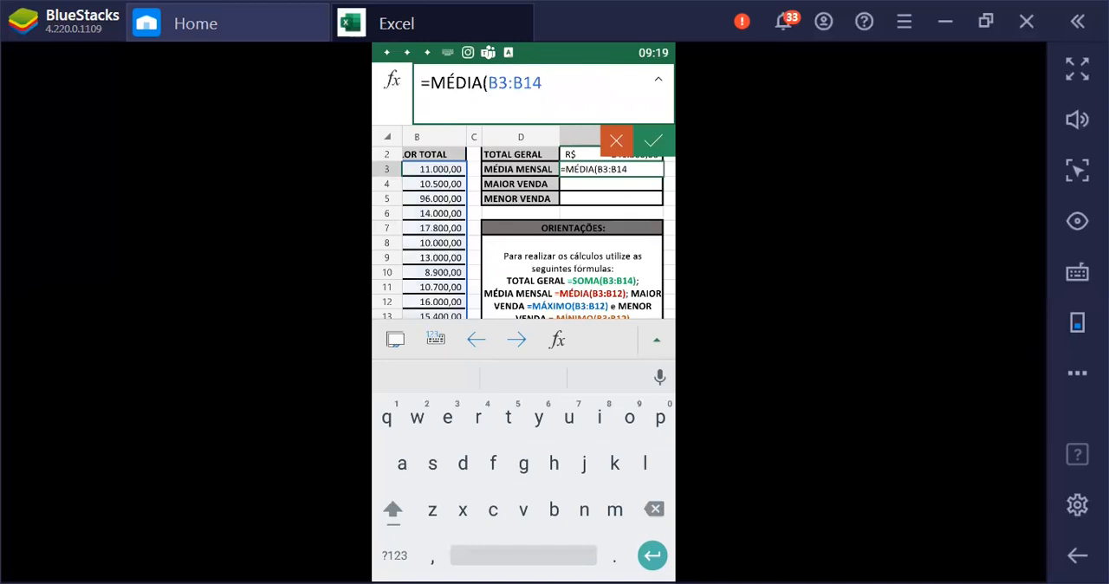
text())
key(Return)
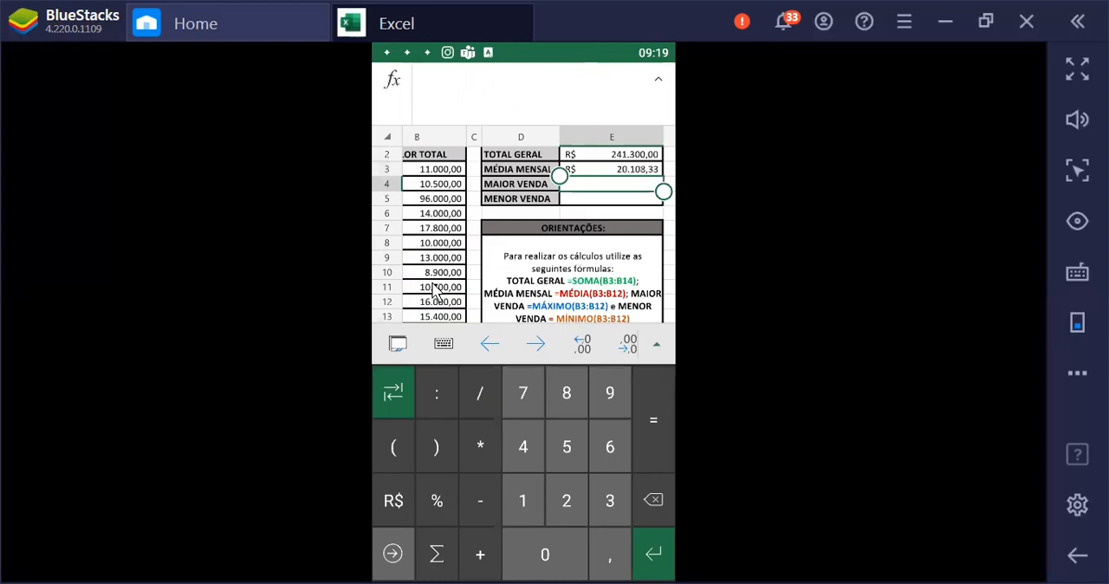
click(619, 177)
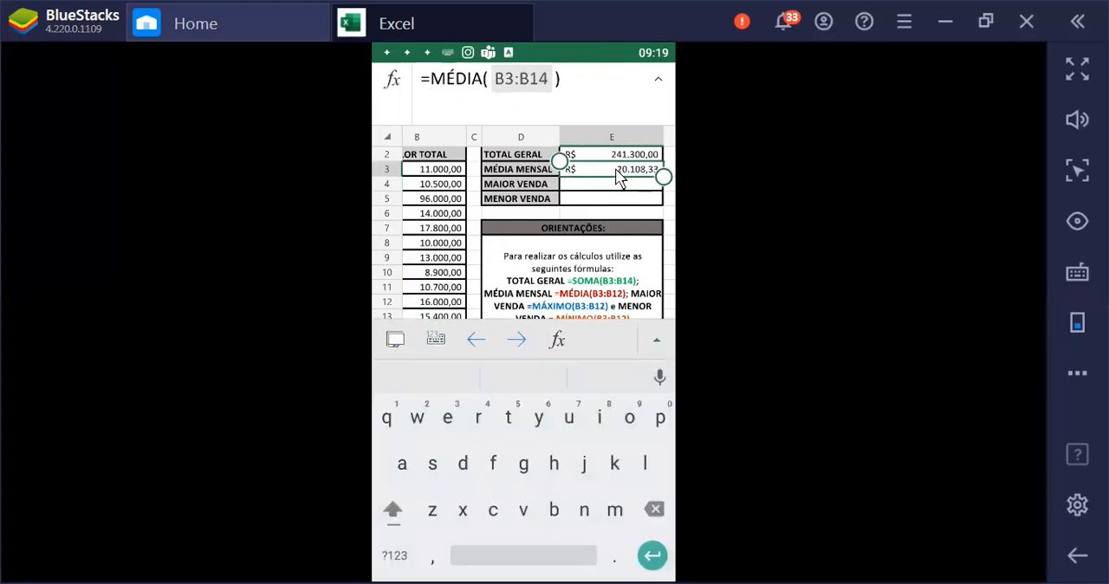
click(624, 156)
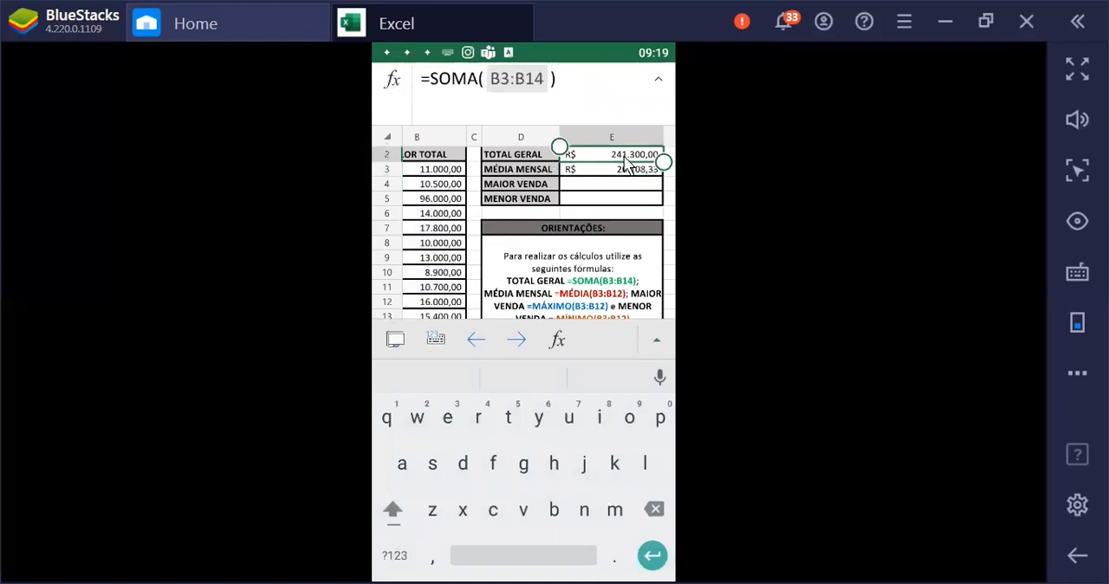
Start a formula in cell E4, beside MAIOR VENDA, and look through the list of function categories
click(628, 186)
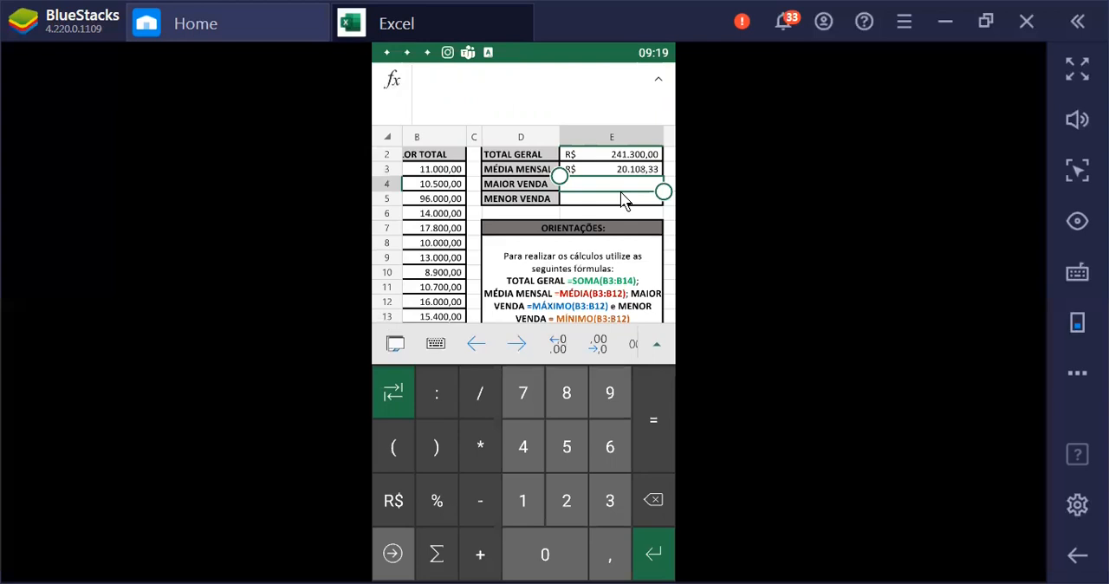
click(491, 92)
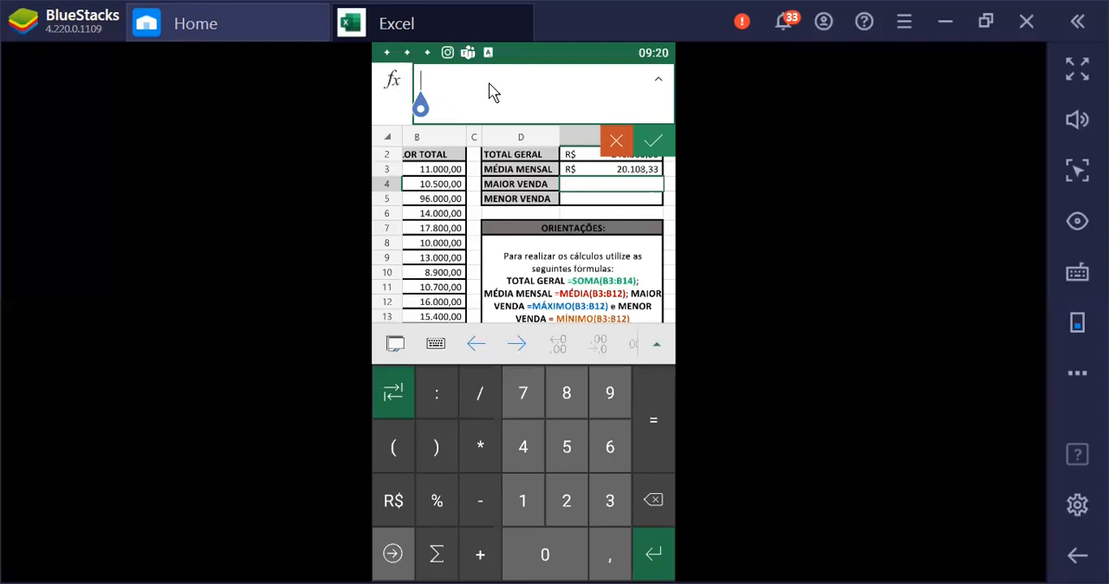
click(626, 184)
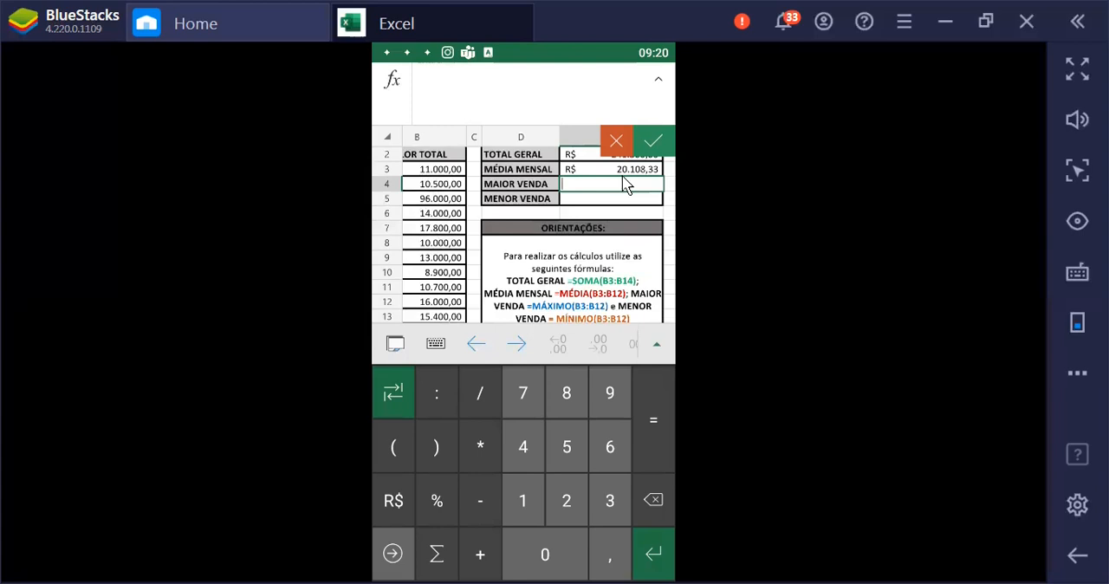
click(392, 82)
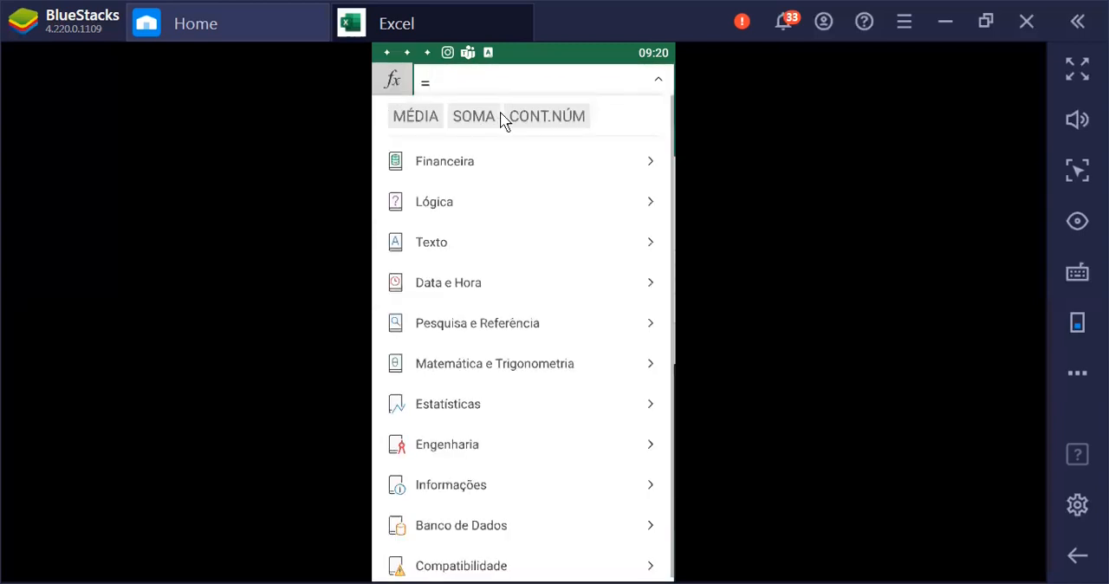
scroll(497, 317, down, 1)
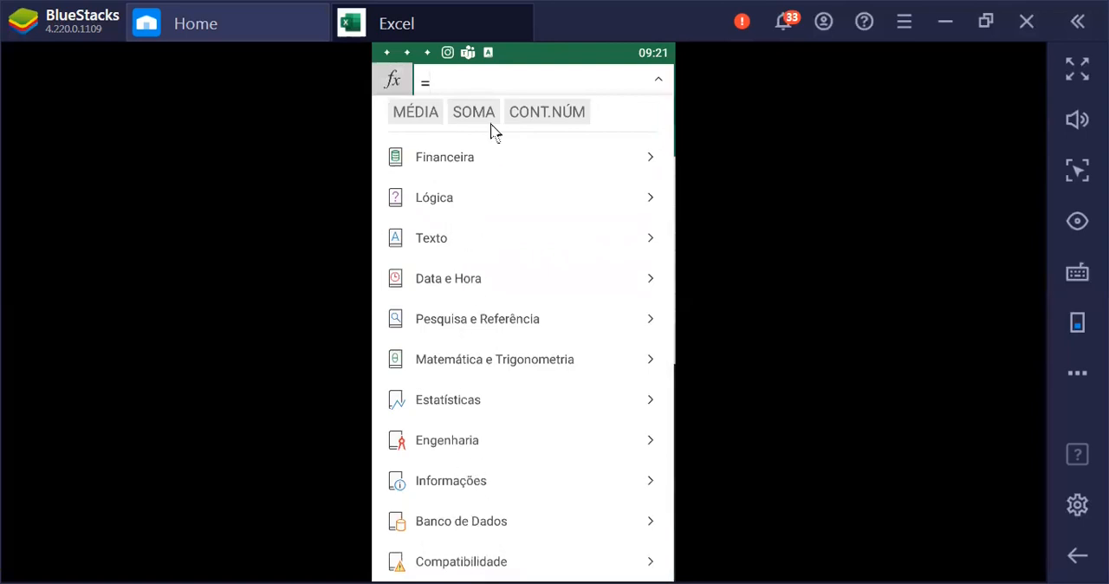
click(453, 87)
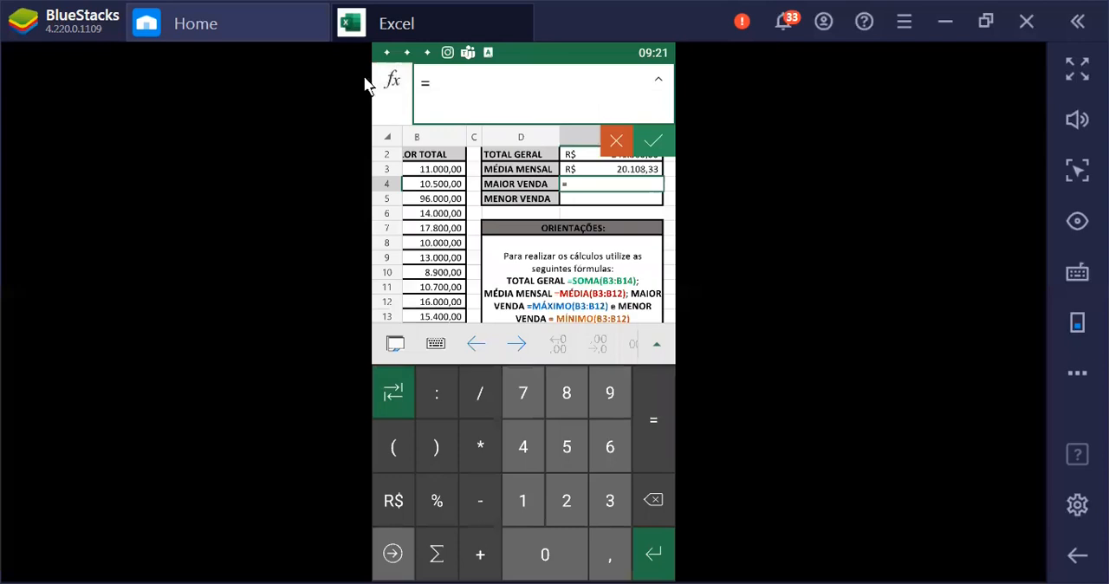
View the description of the AMORDEGRC function in the Financeira category and return to the function categories
click(405, 83)
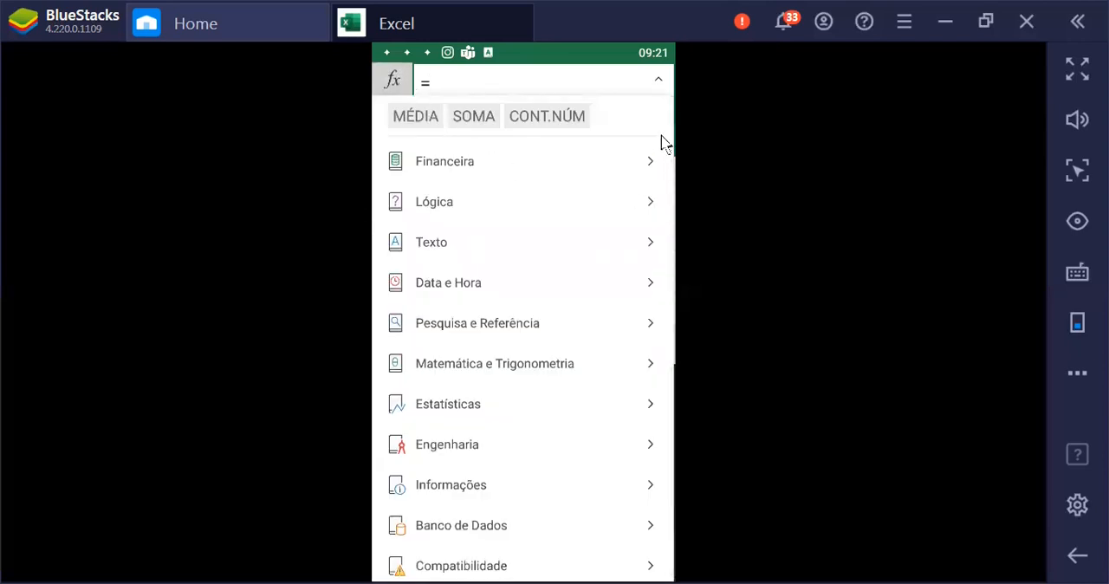
click(656, 167)
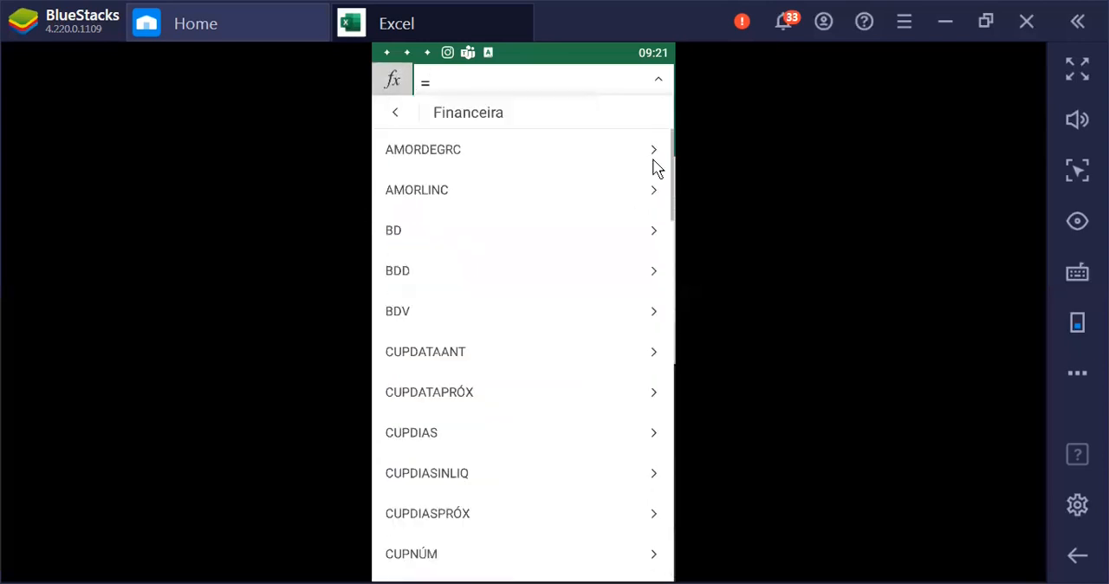
click(655, 161)
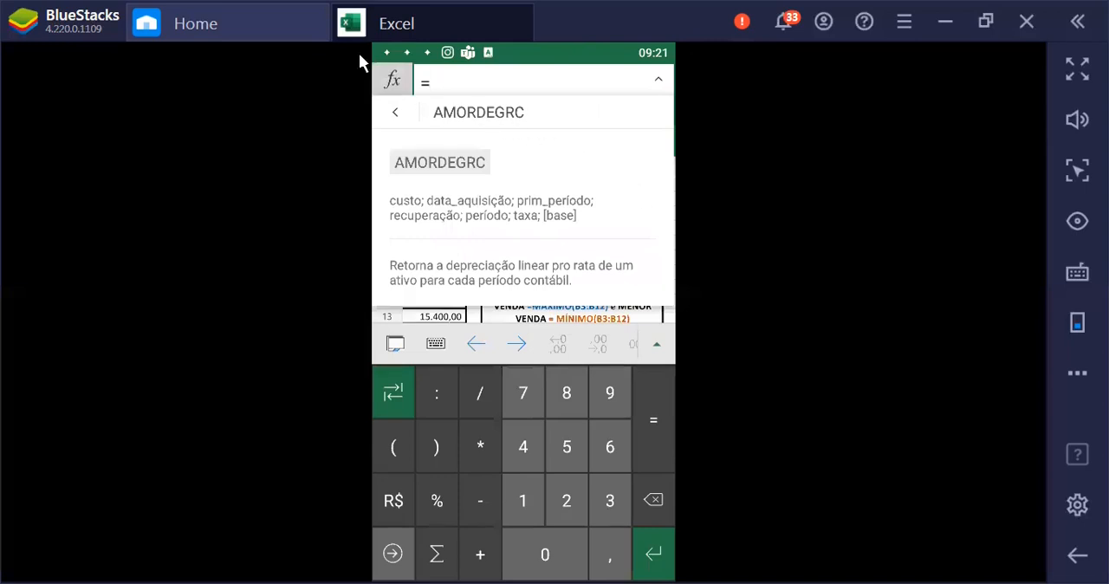
click(397, 80)
click(400, 83)
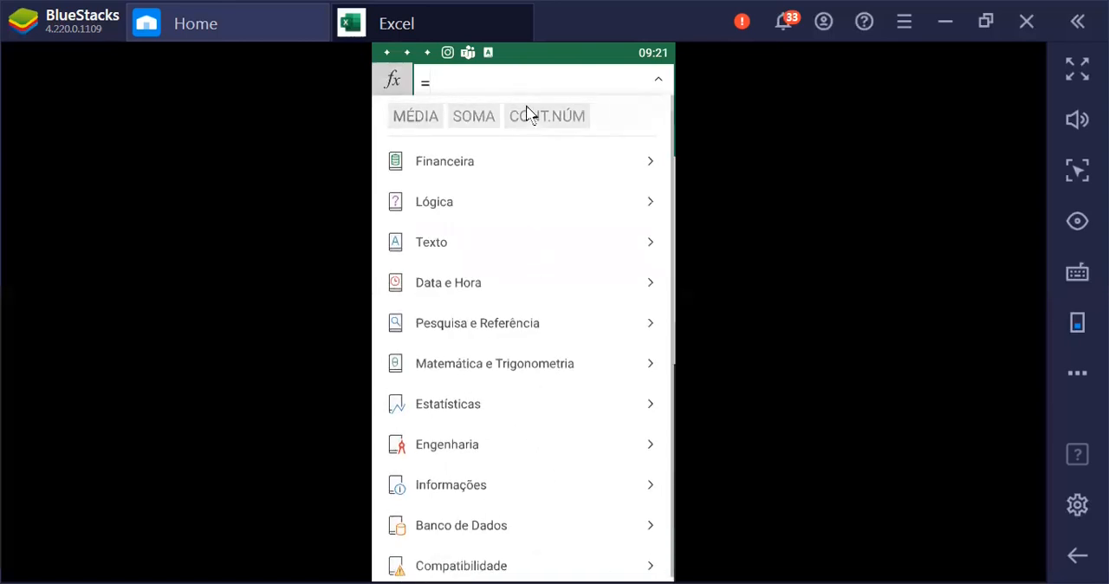
Insert the MÁXIMO function into the MAIOR VENDA formula in E4
text(ma)
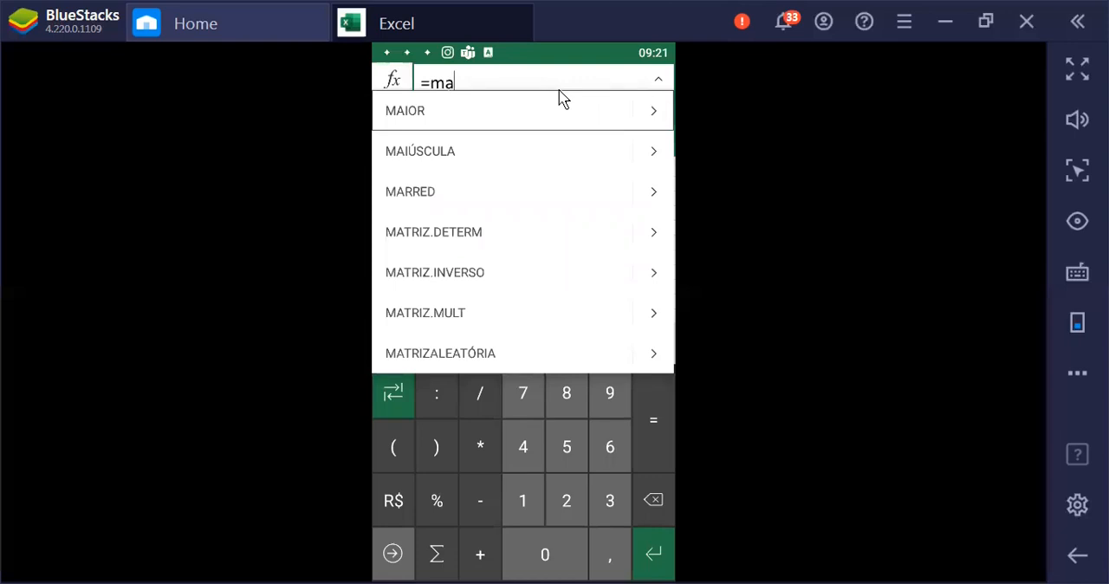
key(BackSpace)
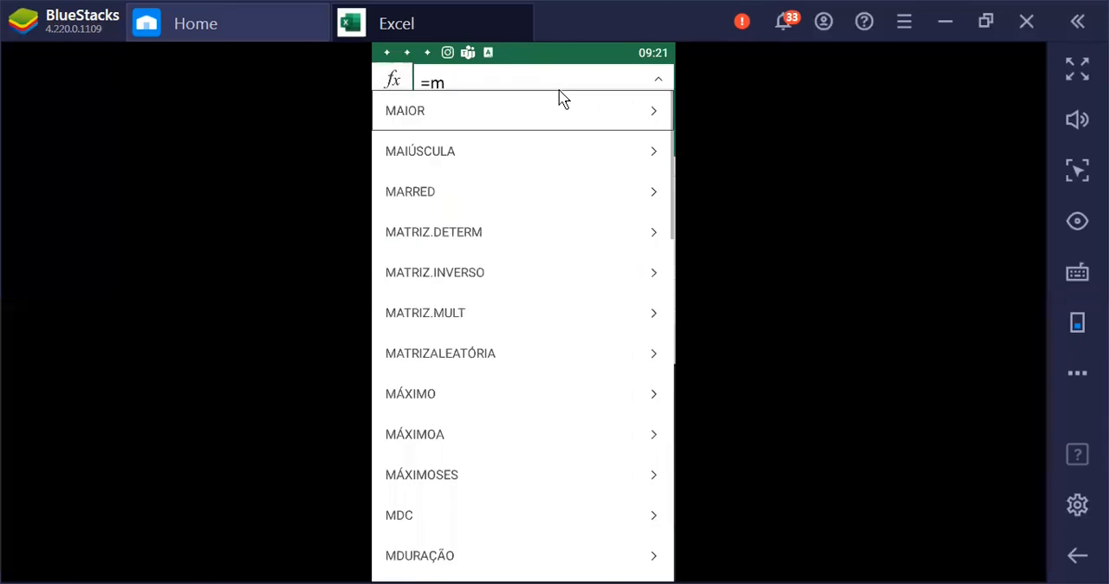
click(435, 395)
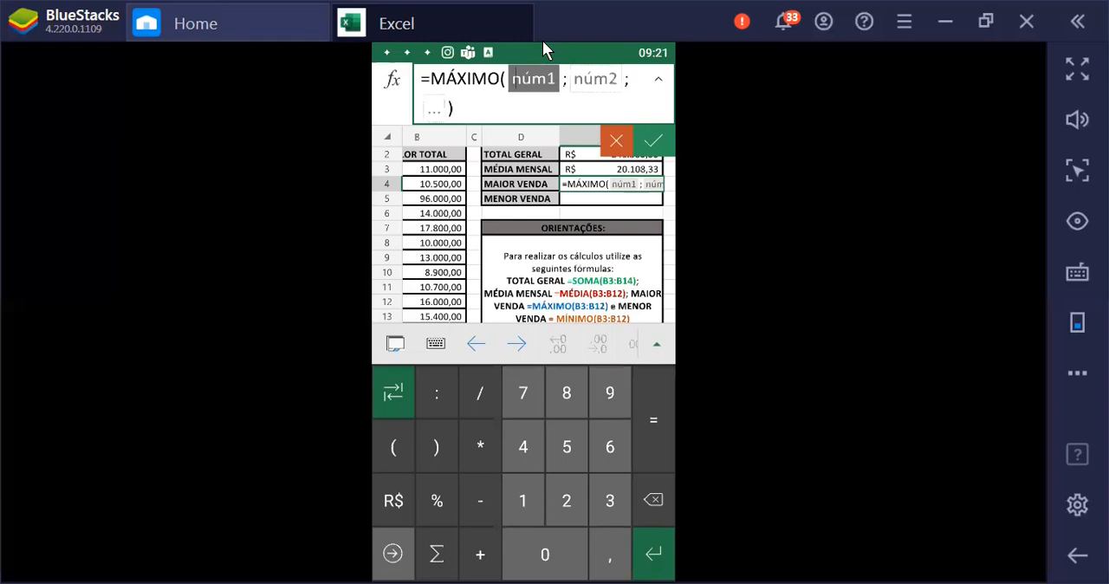
Complete the MÁXIMO formula in E4 with the range B3:B14 and accept it
text(B3:)
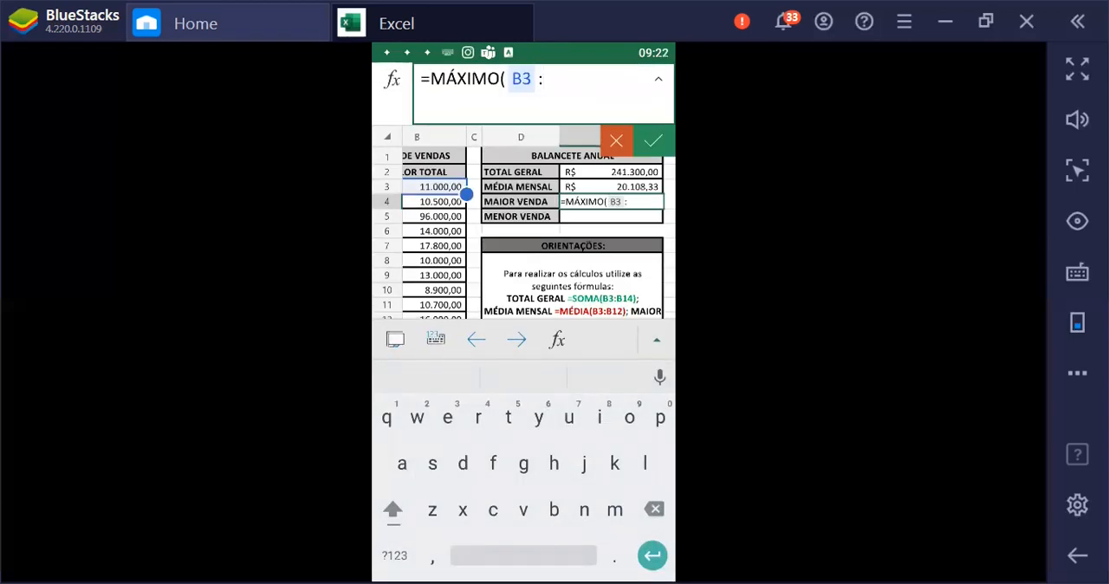
text(B14 )
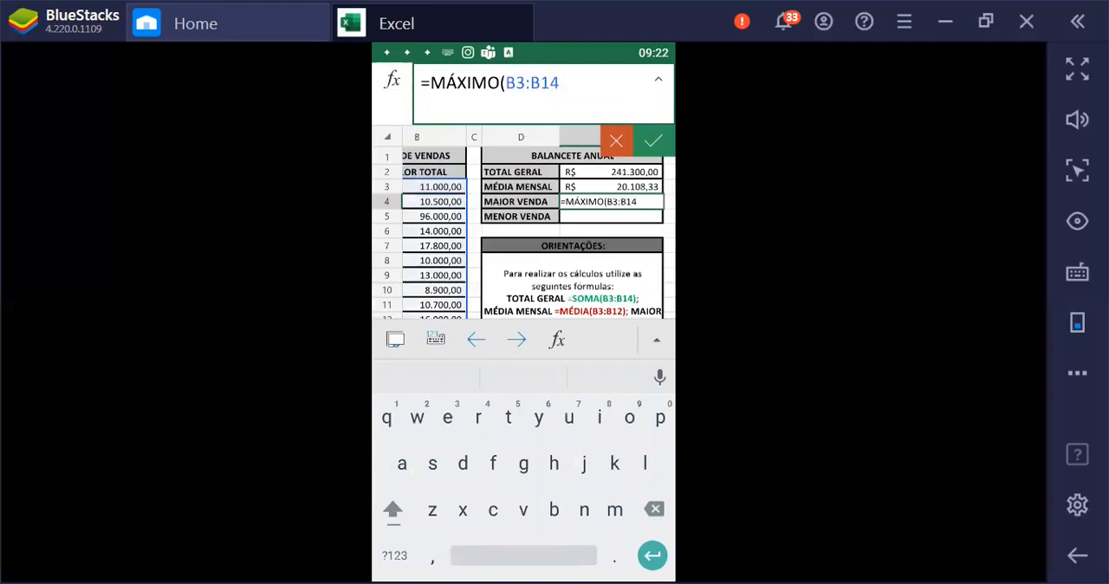
text())
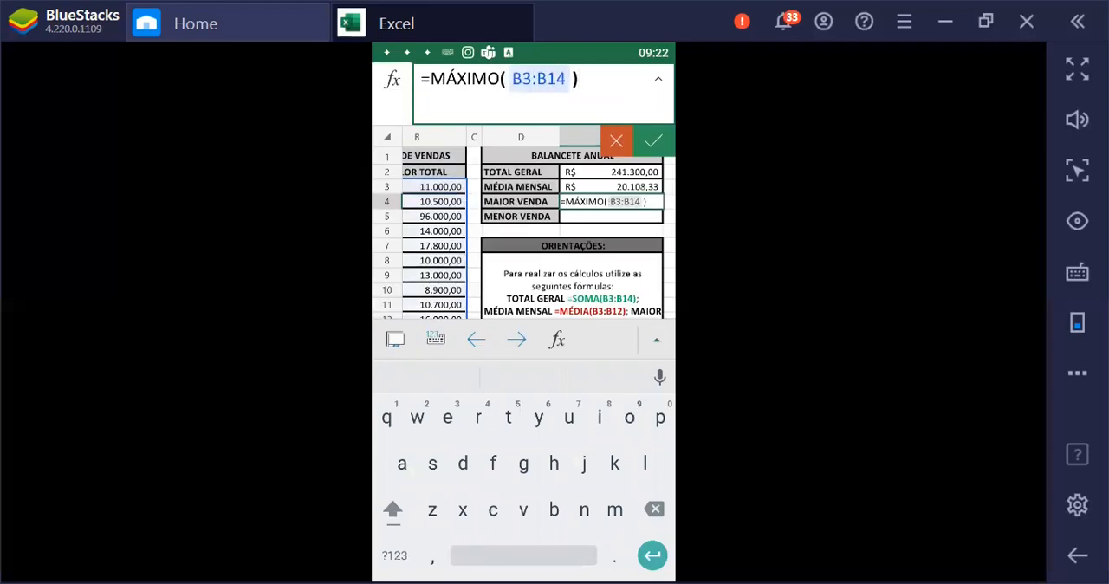
key(Return)
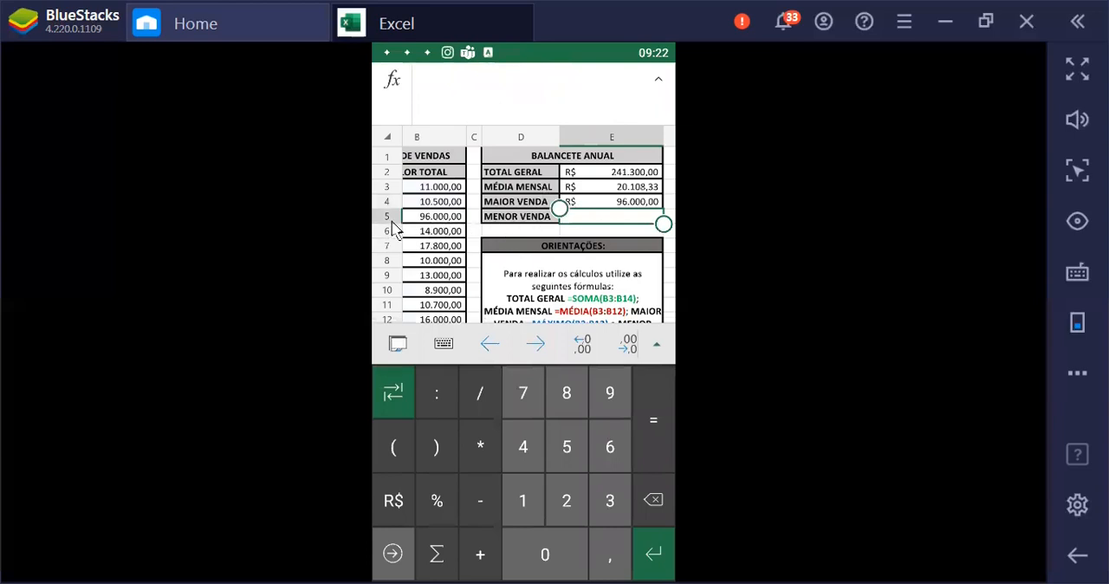
Insert the MÍNIMOA function into cell E5, beside MENOR VENDA
click(620, 225)
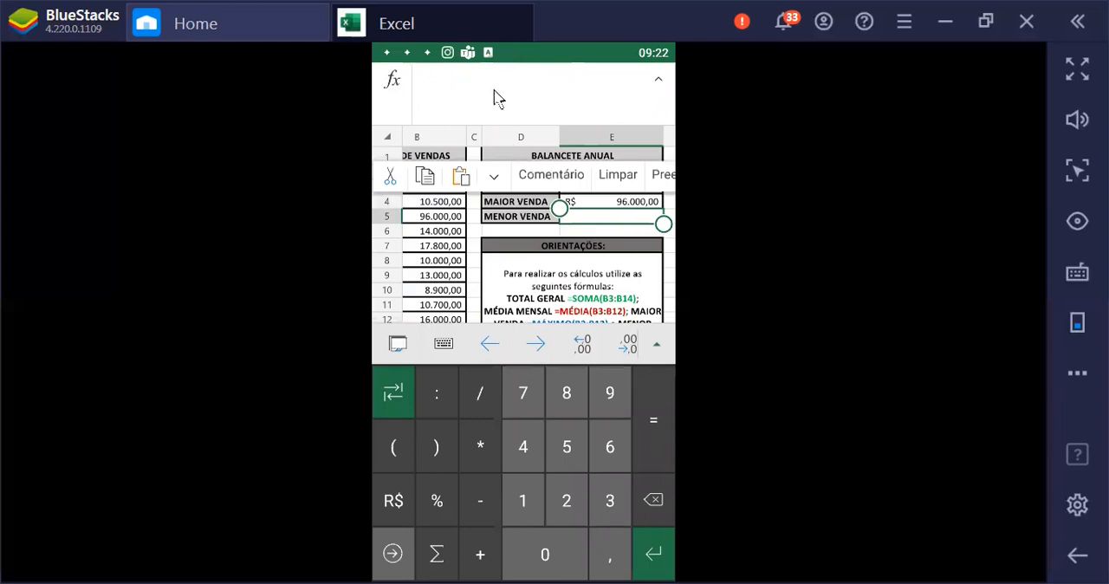
click(495, 98)
click(389, 81)
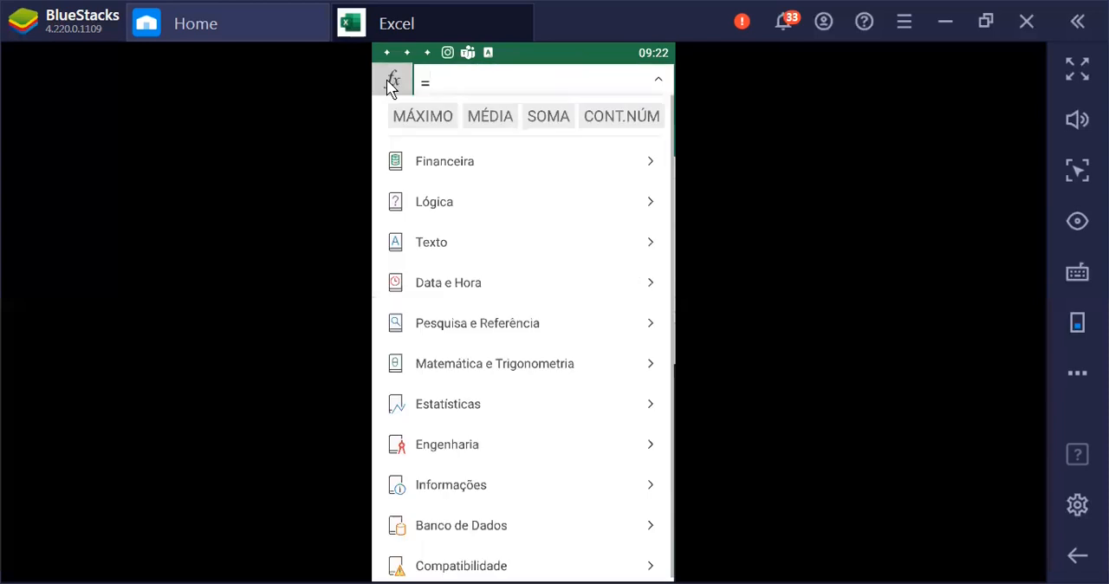
text(M)
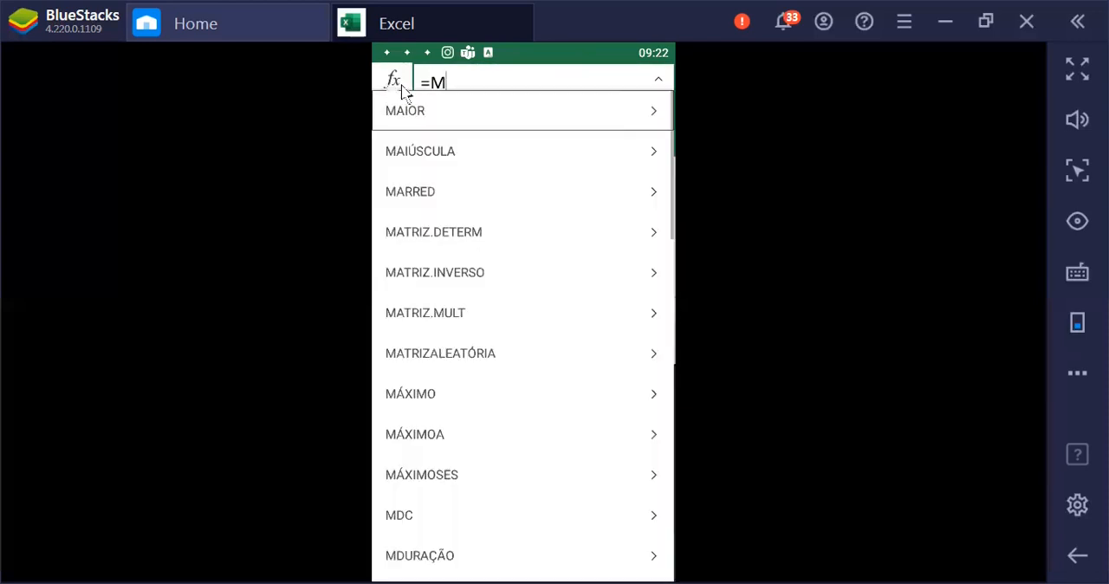
scroll(507, 236, down, 8)
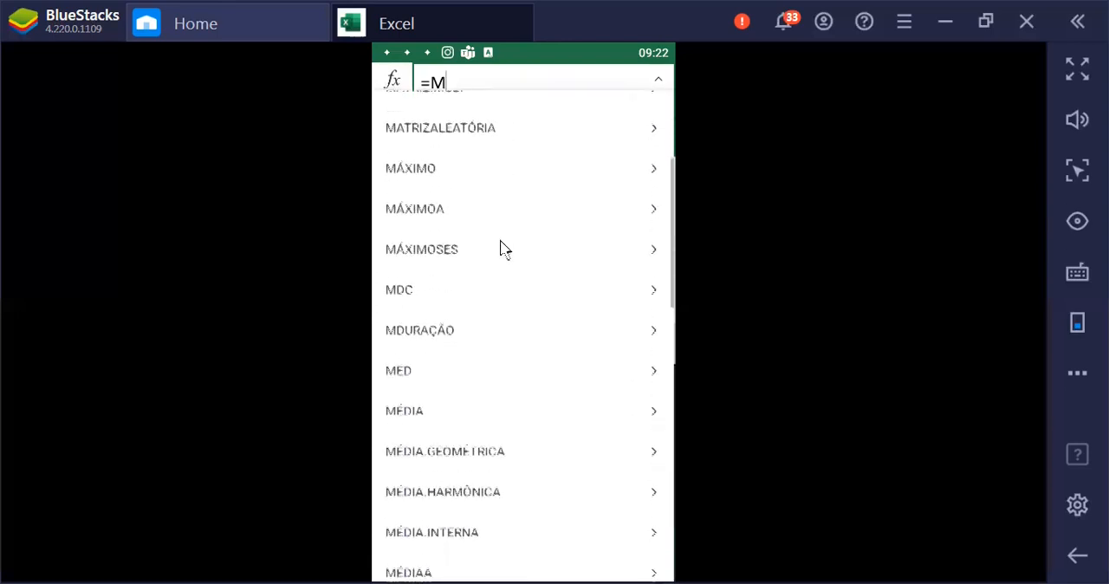
click(419, 362)
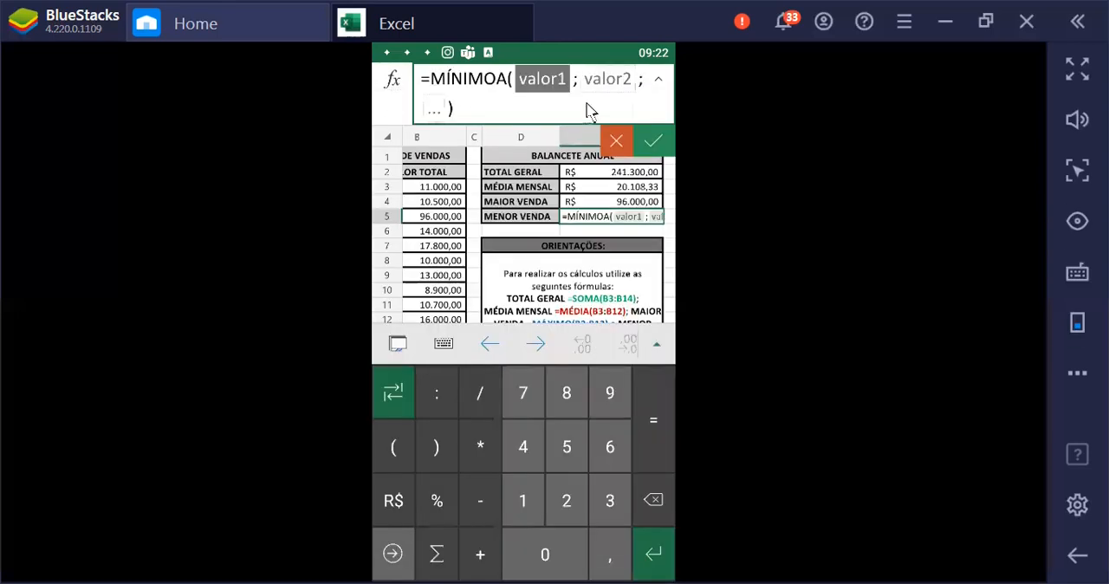
Complete the MÍNIMOA formula in E5 with the range B3:B14 and accept it
text(B)
key(BackSpace)
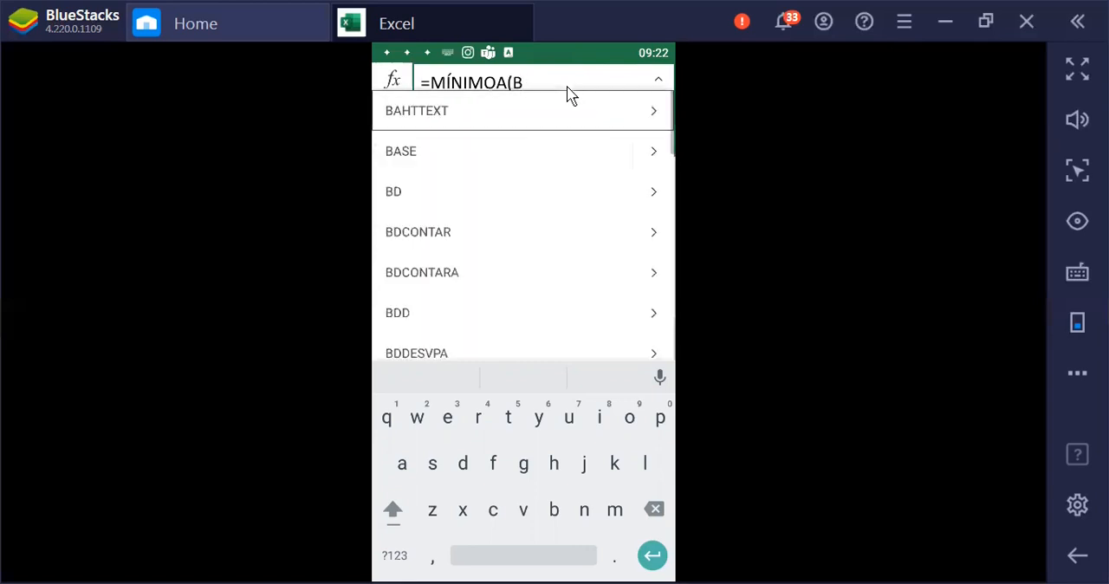
text(3:)
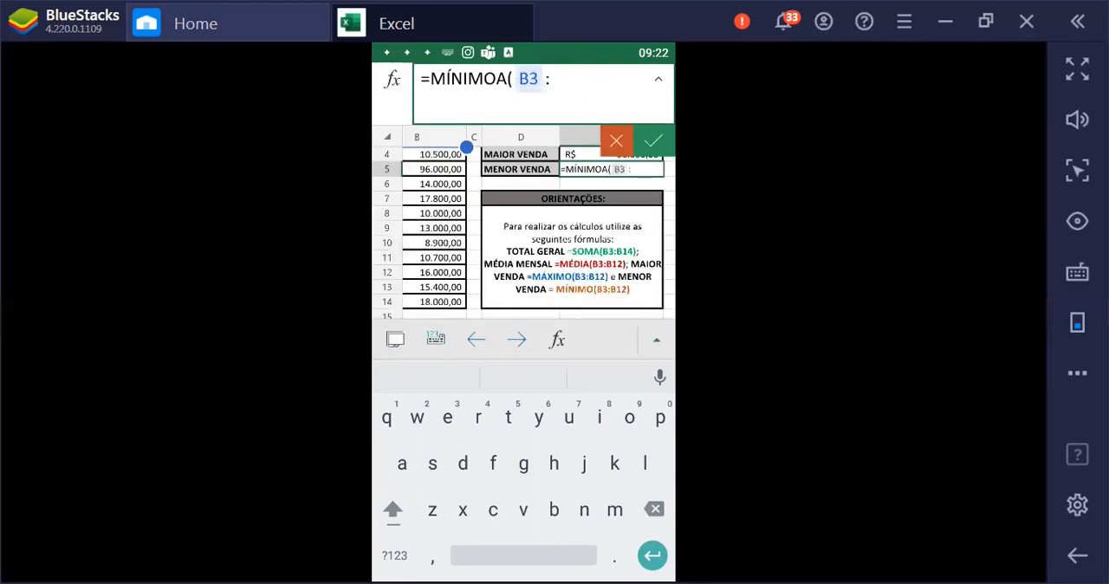
text(B)
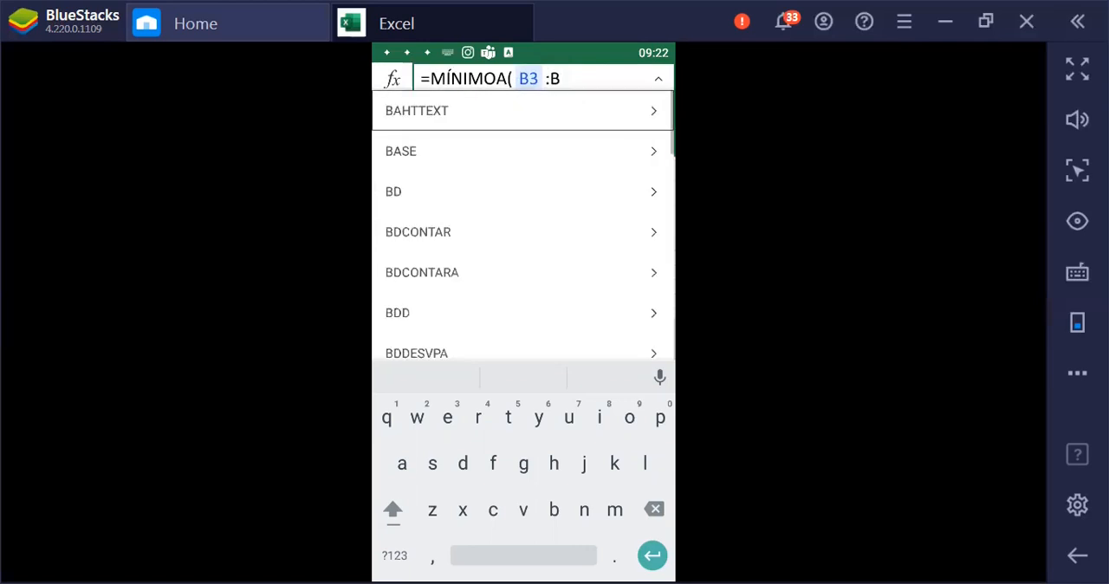
text(14))
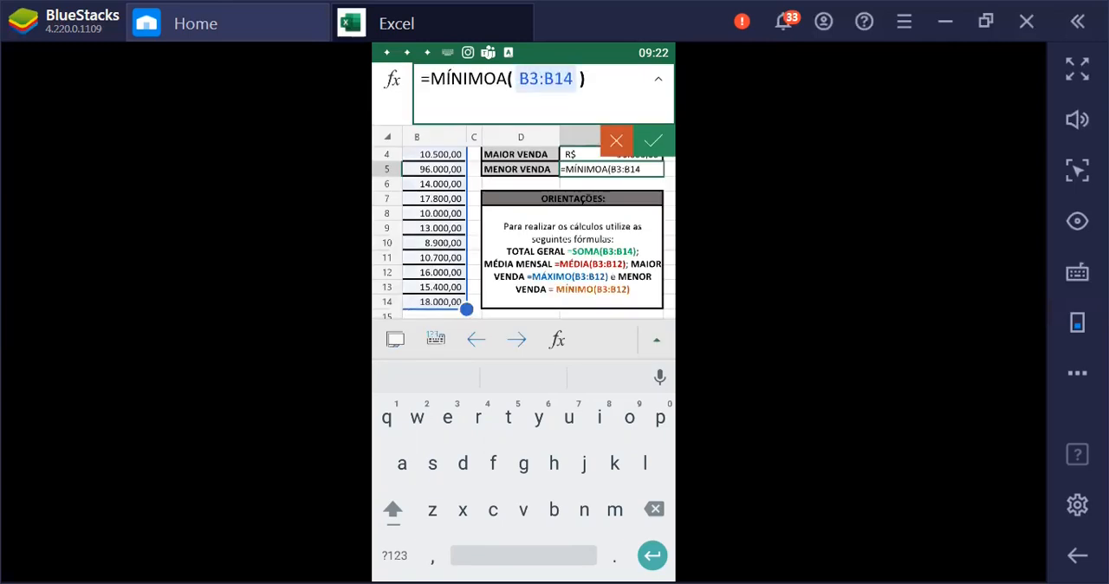
key(Return)
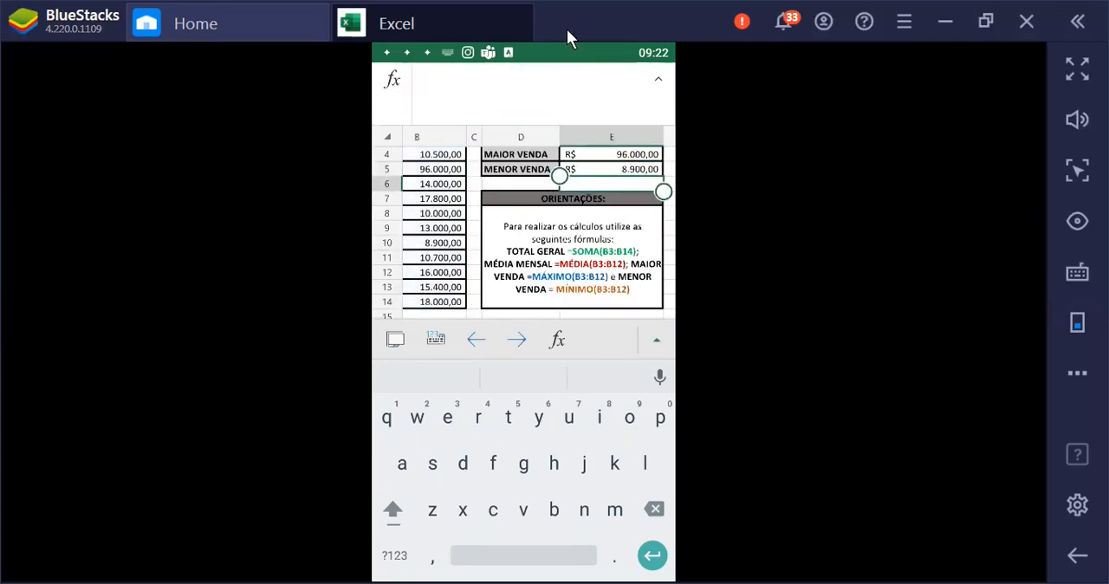
Review the formulas in the TOTAL GERAL, MÉDIA MENSAL, MAIOR VENDA and MENOR VENDA cells of the BALANCETE ANUAL table
key(Up)
key(Up)
key(Up)
key(Up)
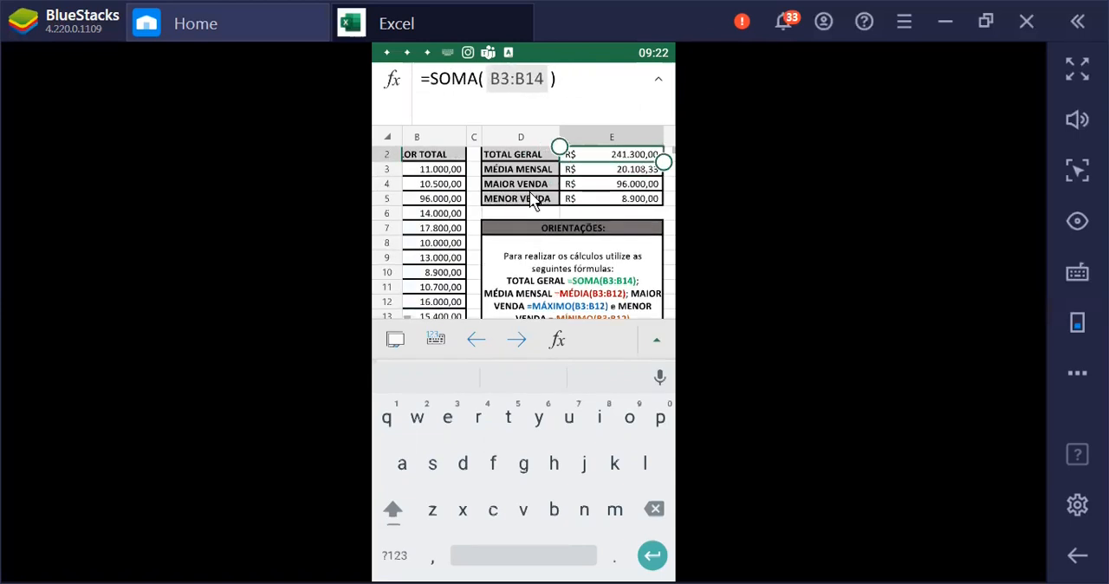
key(Up)
click(589, 176)
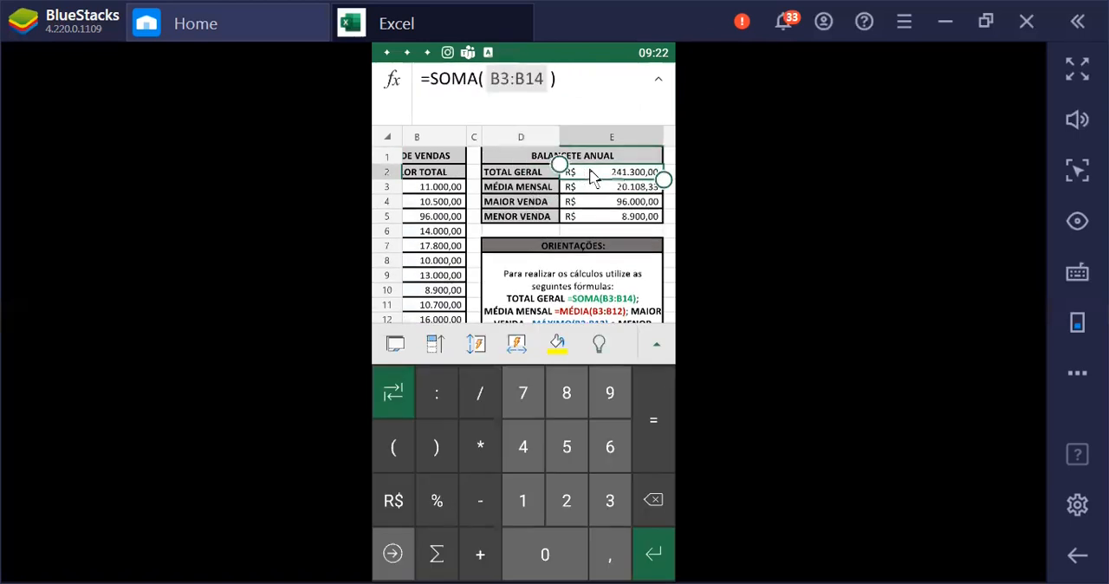
click(642, 185)
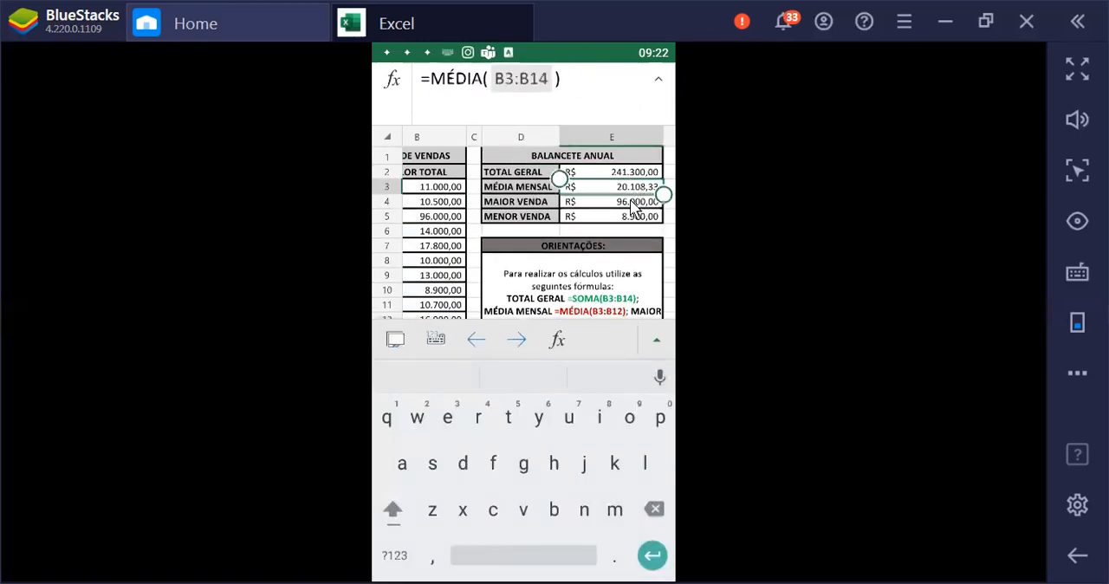
click(635, 203)
click(633, 217)
Switch to the EXERCÍCIO 2 worksheet
click(396, 340)
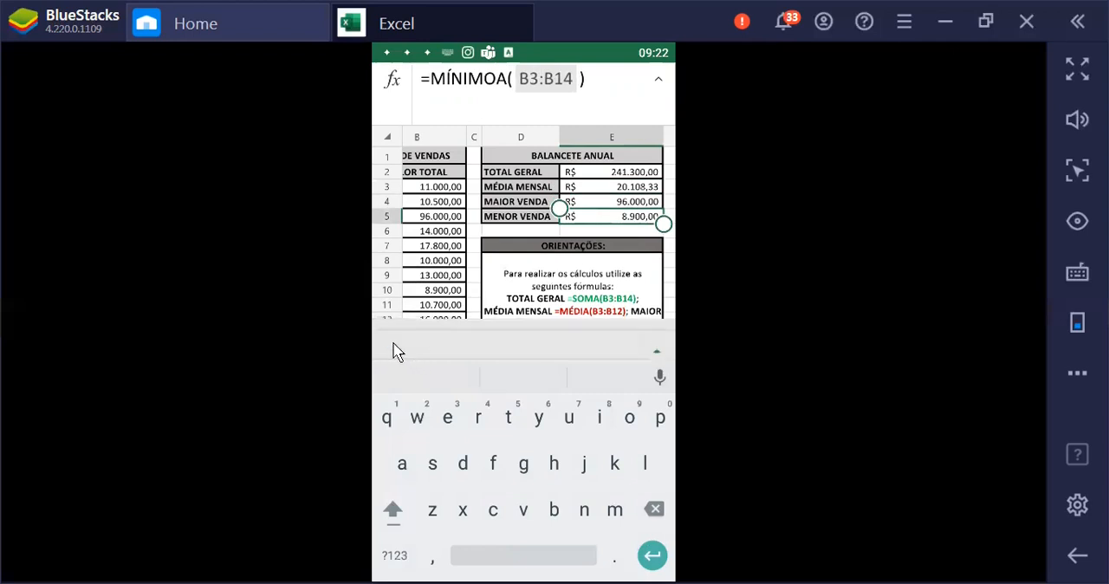
click(579, 337)
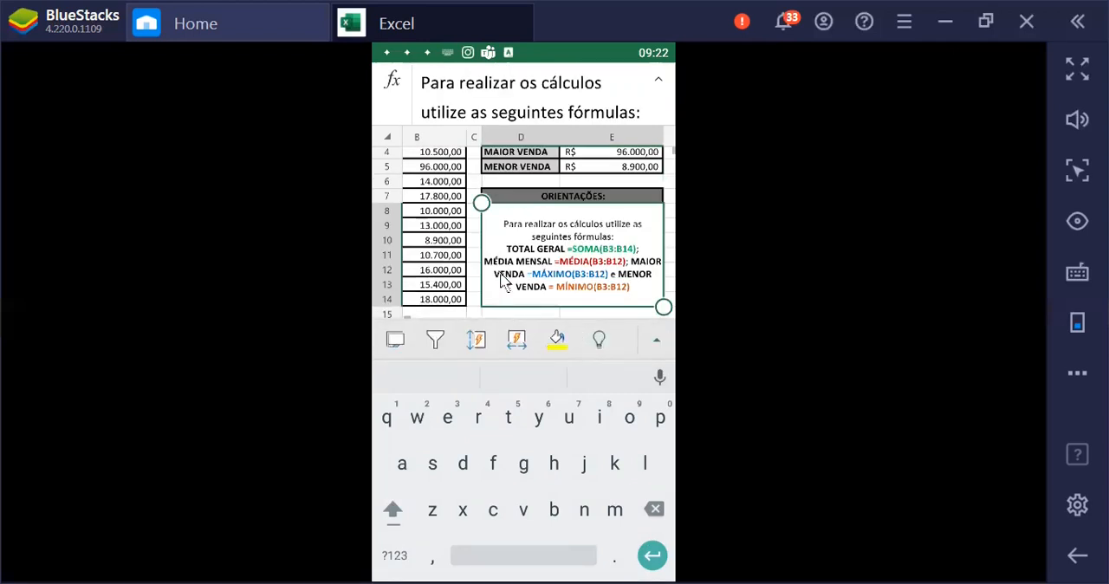
click(393, 342)
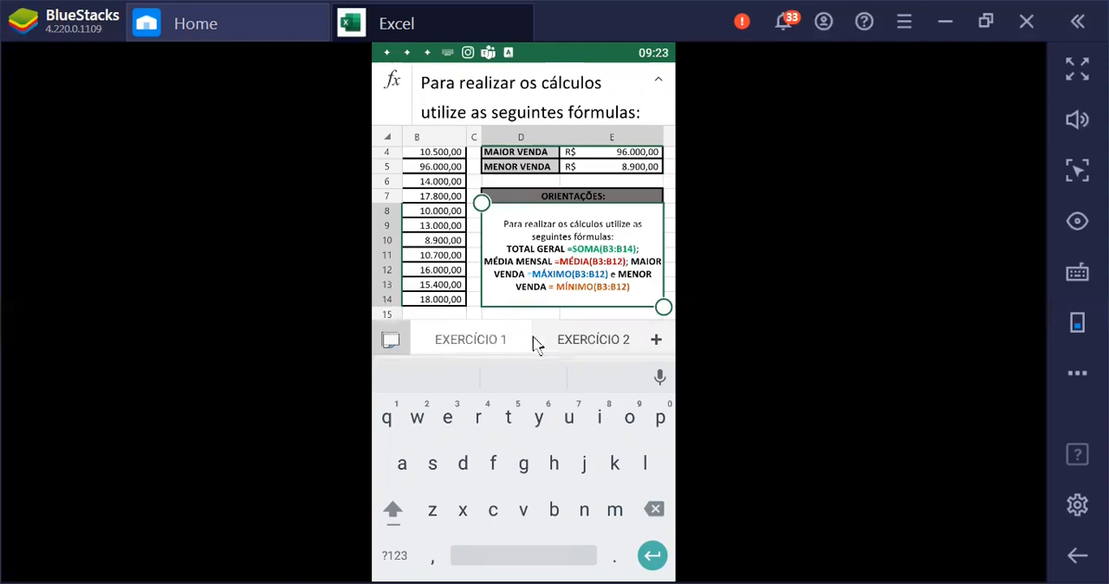
click(564, 347)
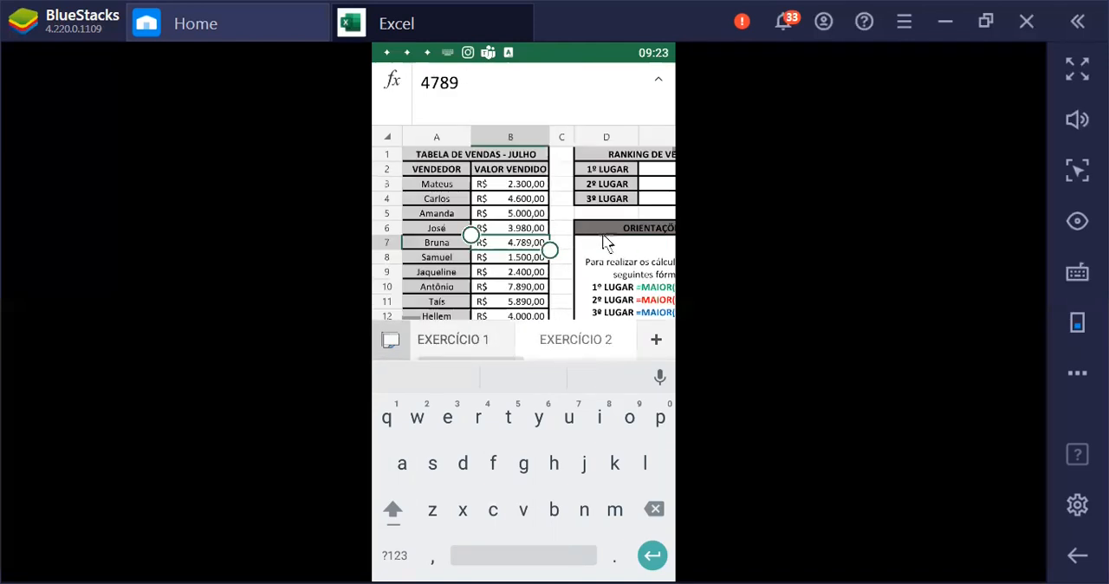
Examine the TABELA DE VENDAS - JULHO columns, the RANKING DE VENDAS table and the ORIENTAÇÕES formulas
click(636, 187)
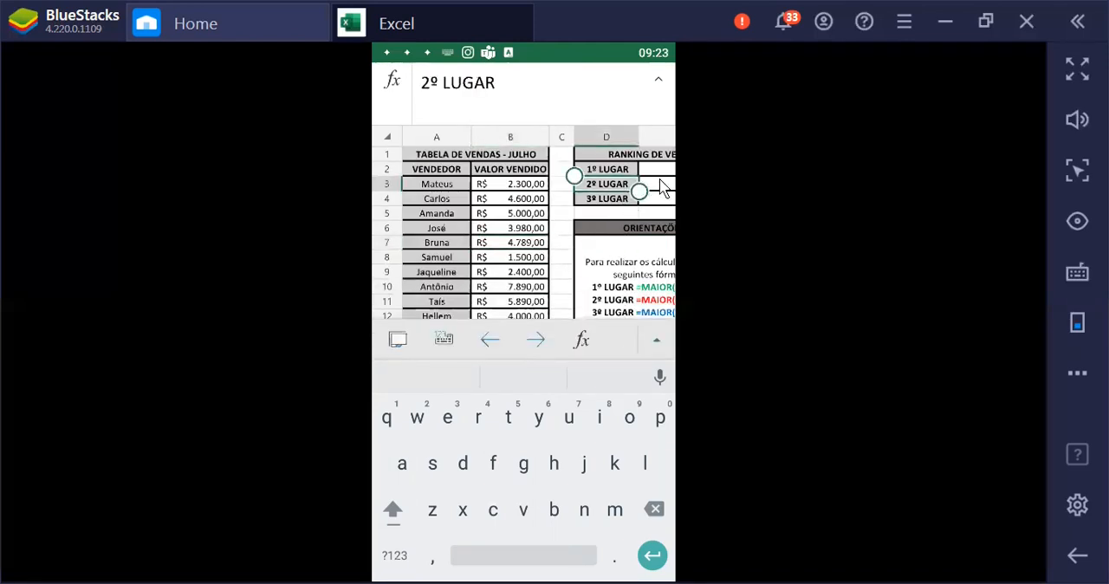
click(661, 186)
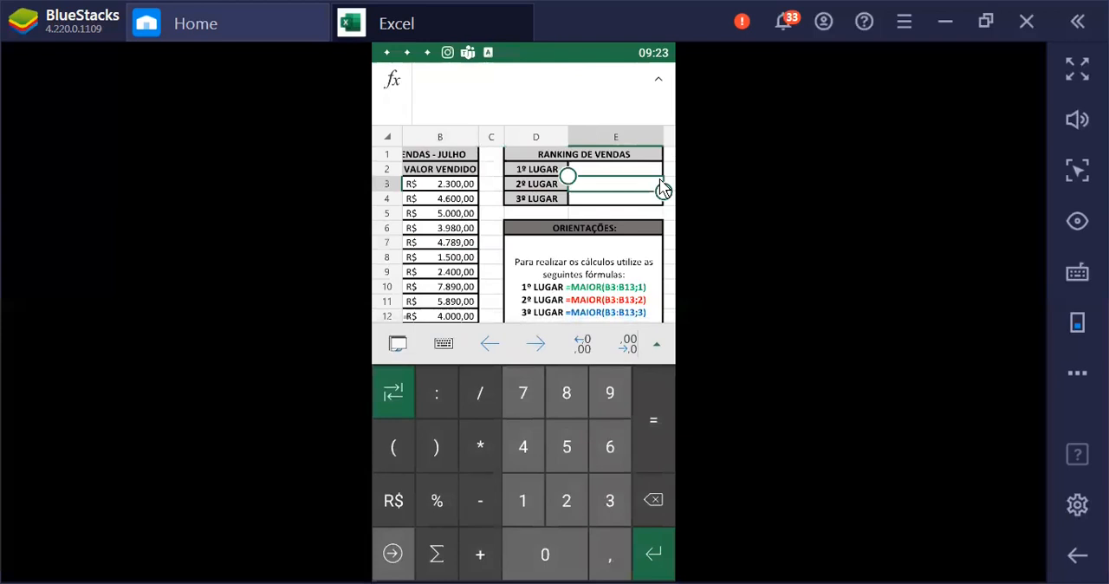
key(Left)
key(Left)
key(Left)
key(Left)
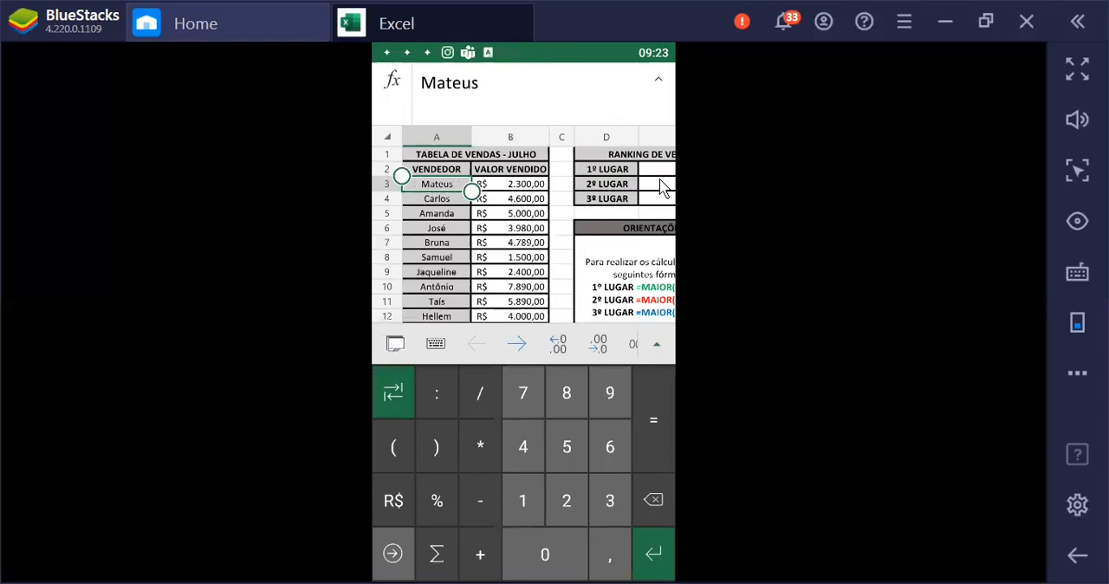
key(Right)
key(Right)
key(Right)
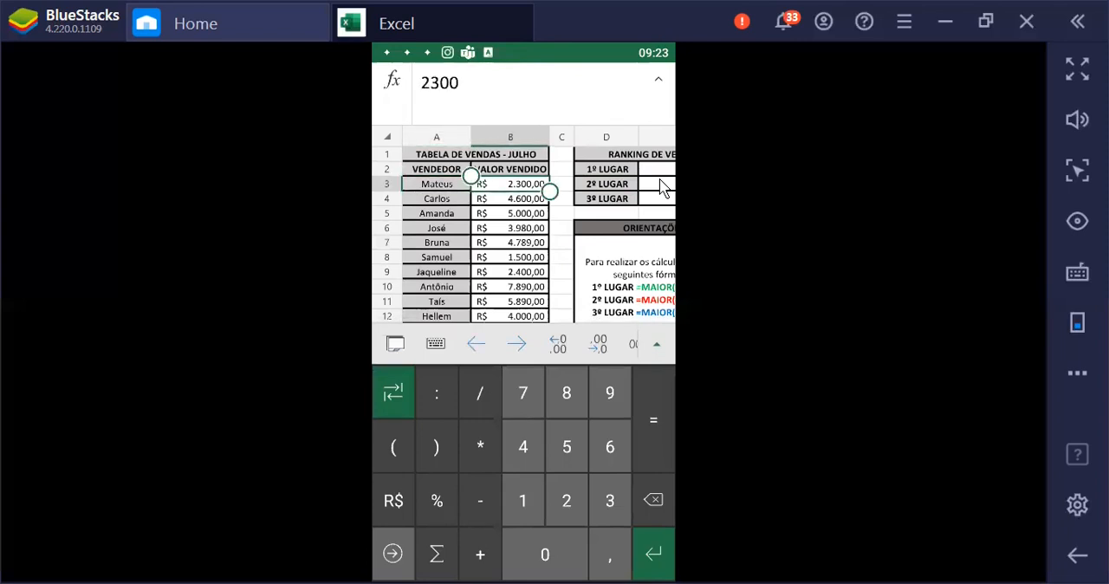
key(Right)
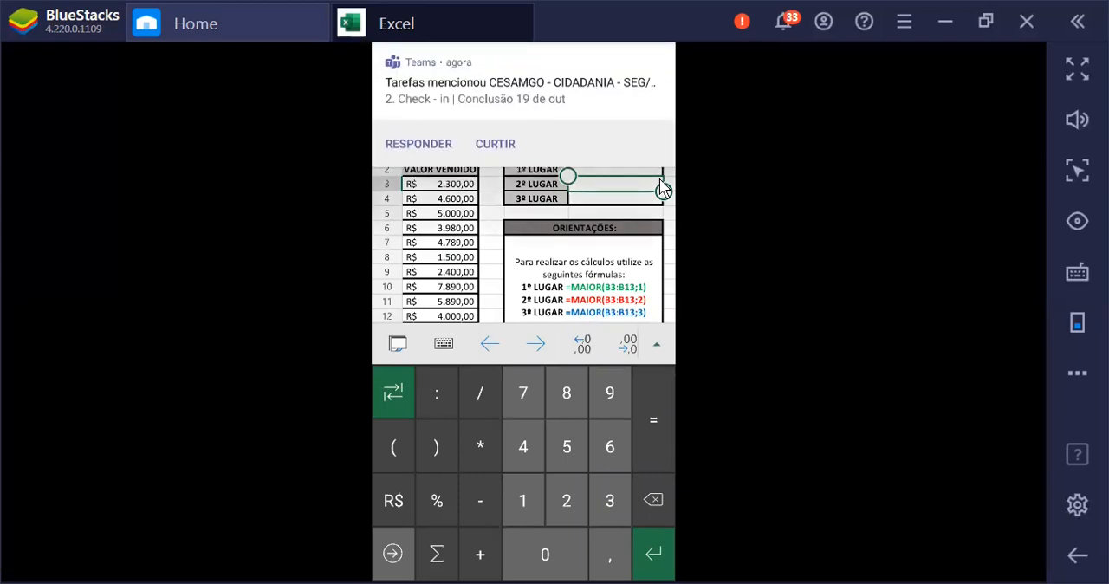
Insert the MAIOR function into cell E2, beside 1º LUGAR in the RANKING DE VENDAS table
key(Up)
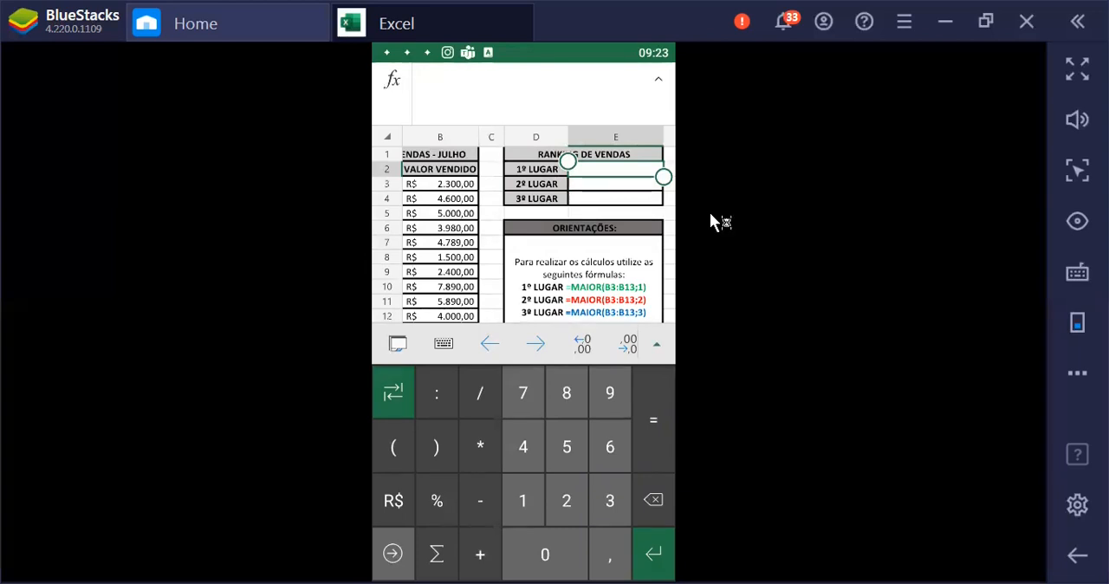
click(392, 81)
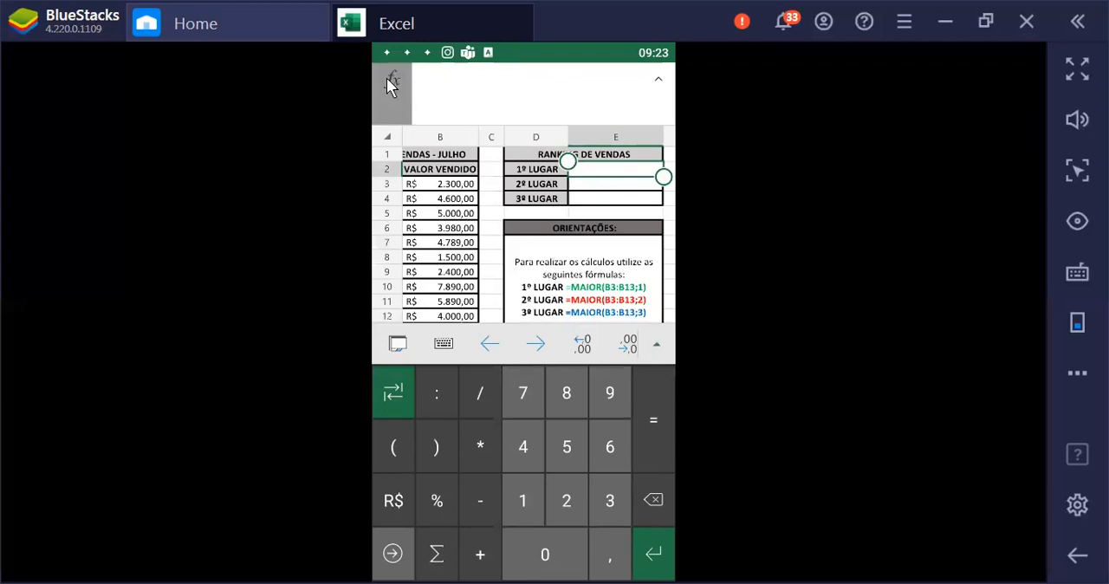
text(=M)
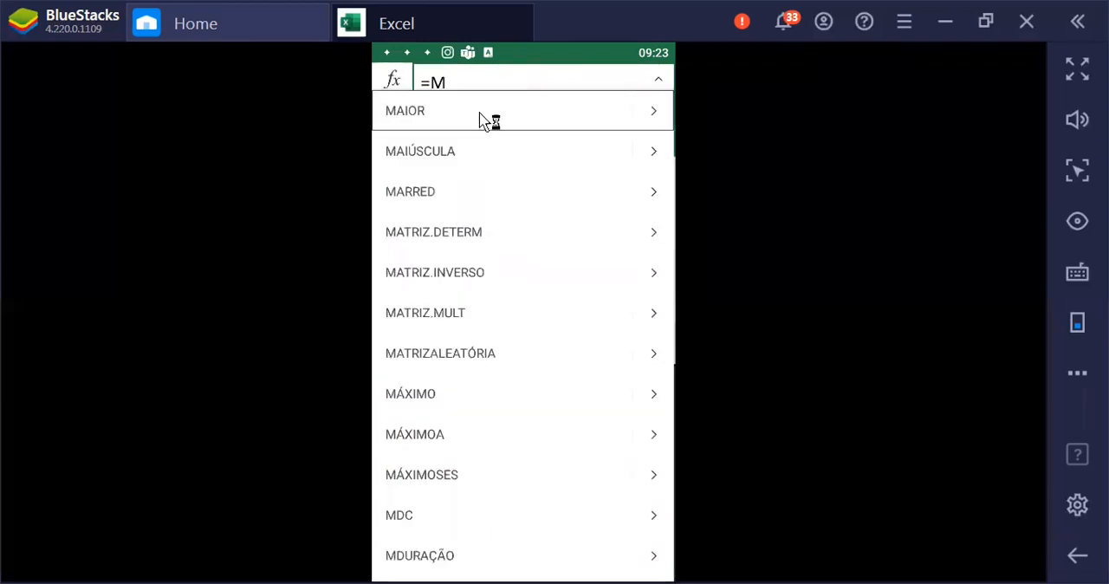
click(485, 121)
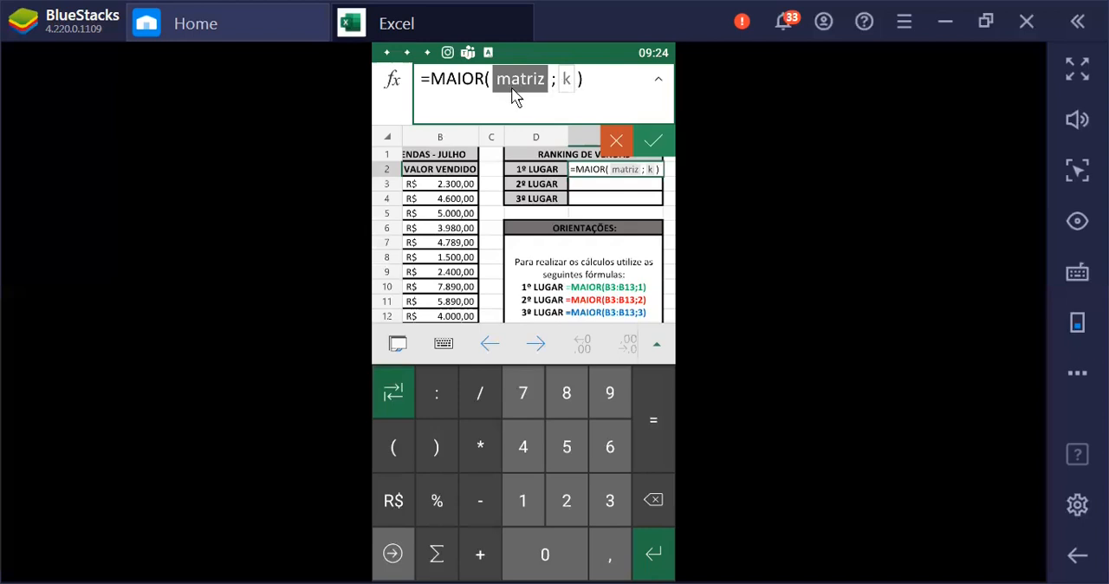
Remove the matriz and k placeholders and the closing parenthesis from the MAIOR formula in E2
click(546, 90)
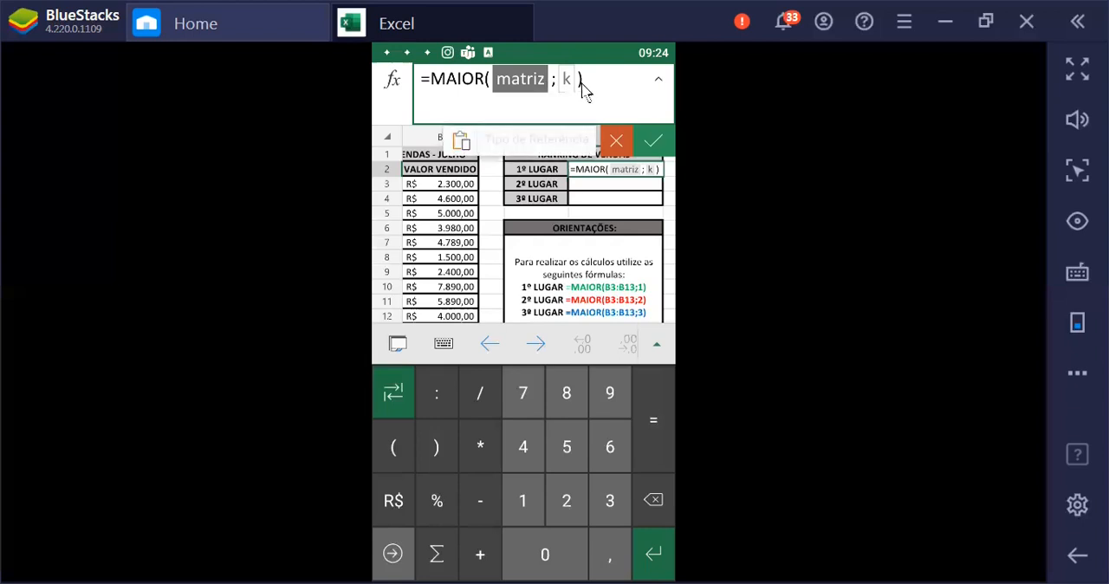
click(586, 90)
key(BackSpace)
key(BackSpace)
key(BackSpace)
key(BackSpace)
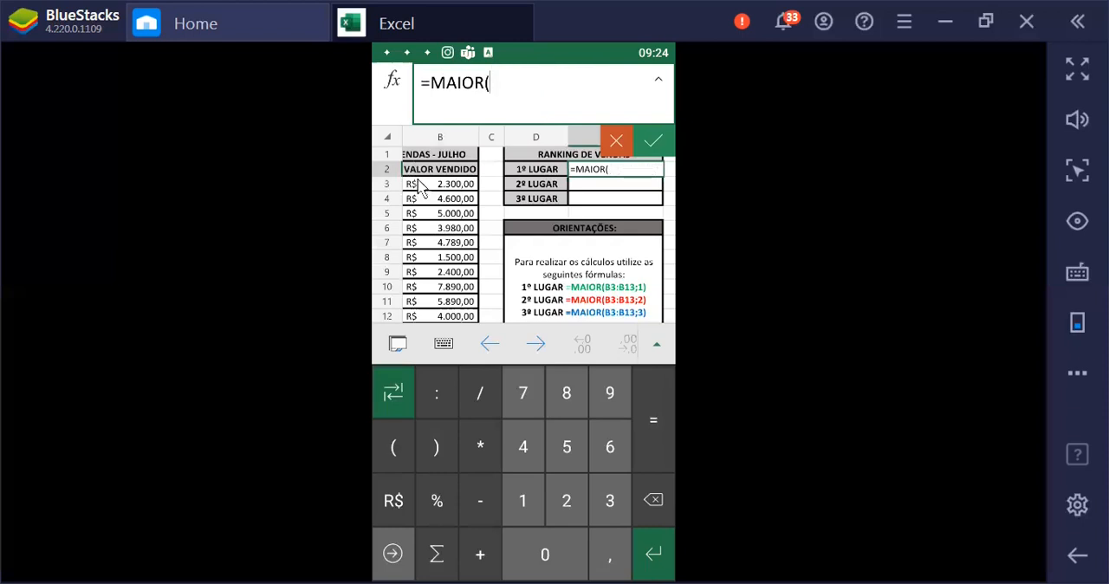
Set the array of the MAIOR formula in E2 to the VALOR VENDIDO range B3:B13
scroll(433, 186, down, 3)
scroll(443, 184, up, 3)
text(B3)
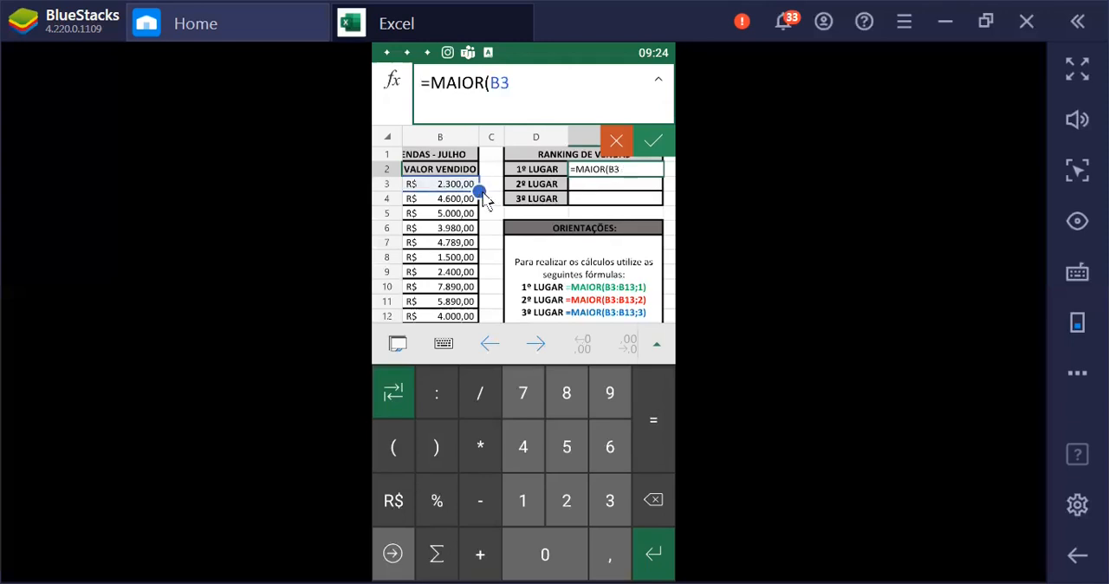
drag(480, 191, 447, 201)
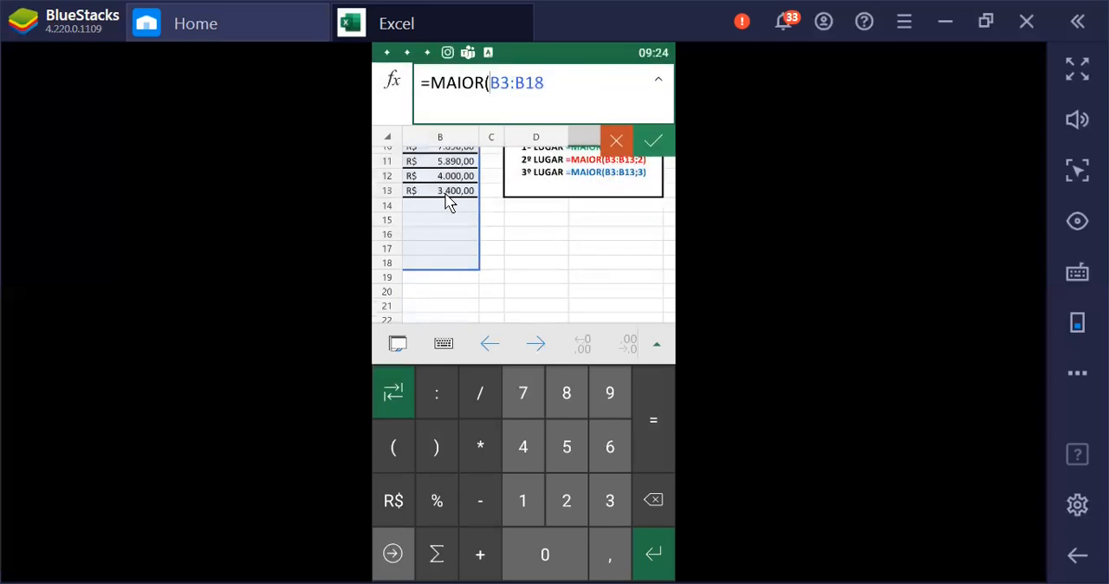
drag(447, 163, 454, 231)
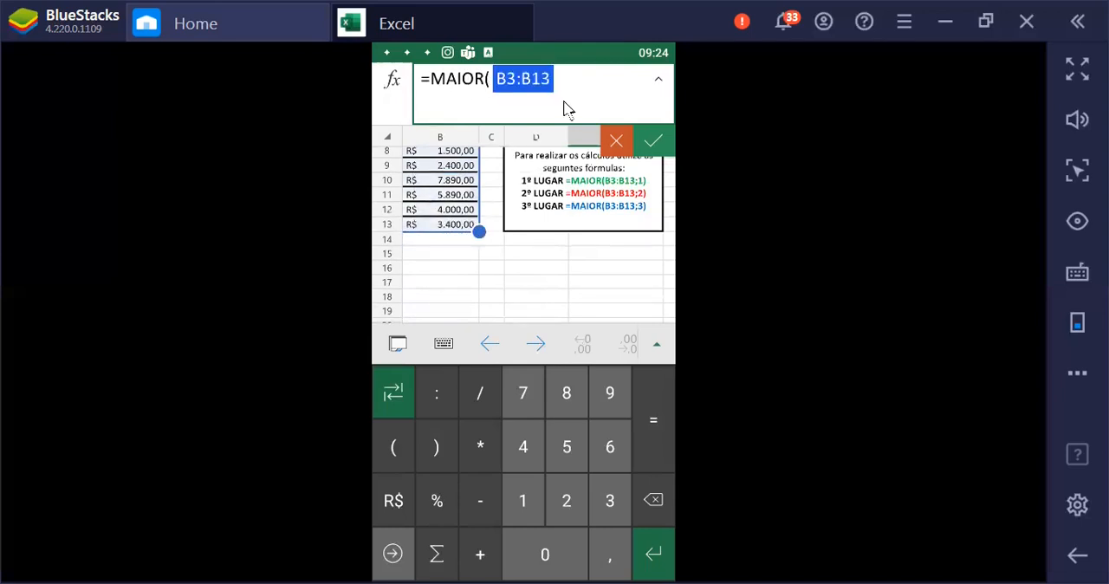
Finish the 1º LUGAR formula as =MAIOR(B3:B13;1) and accept it
text(/)
key(BackSpace)
text(;)
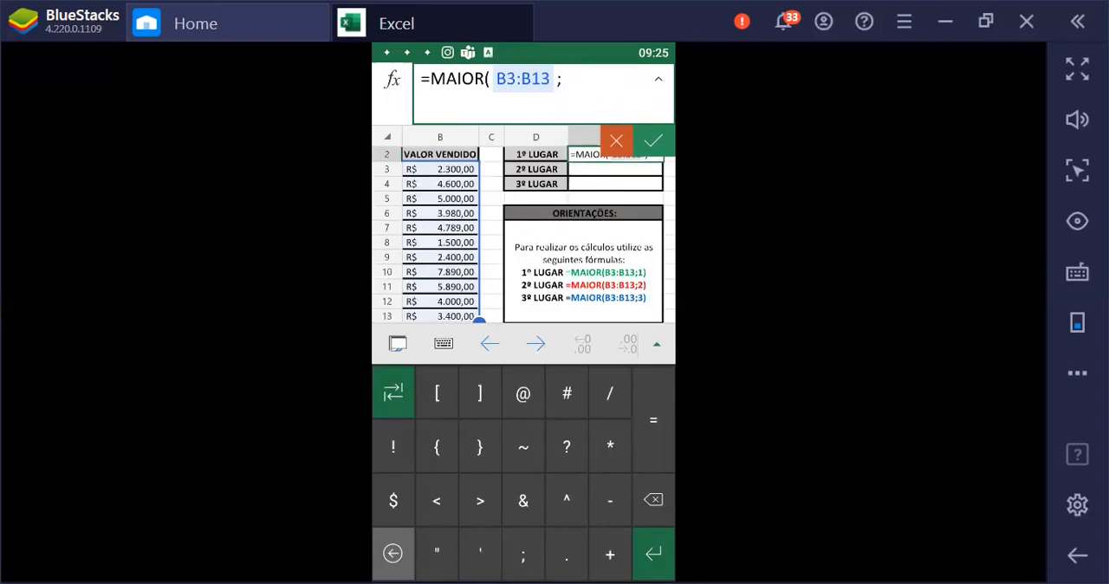
click(392, 555)
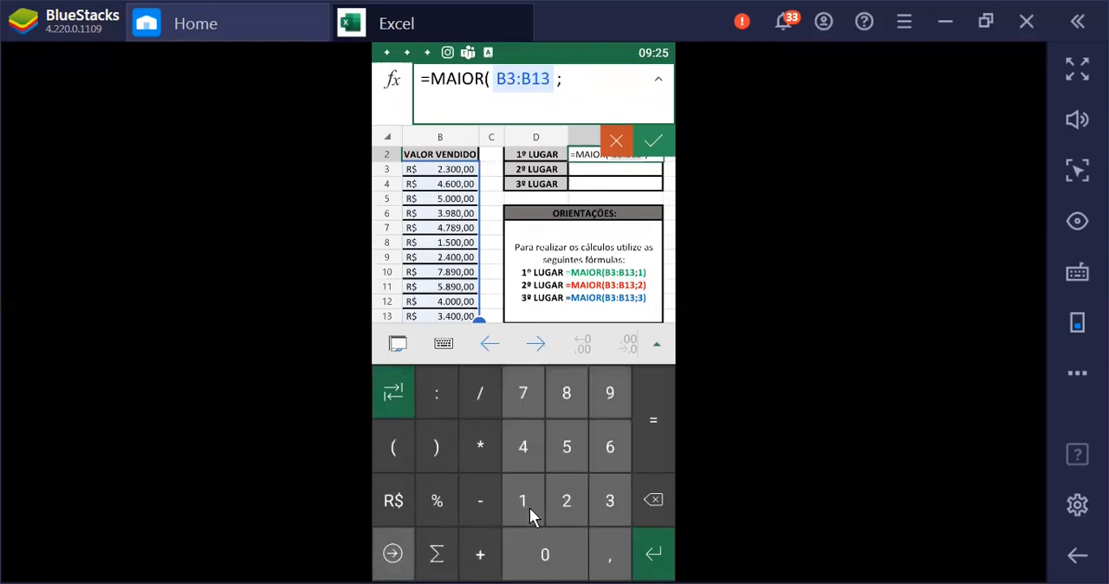
text(1)
click(438, 447)
key(Return)
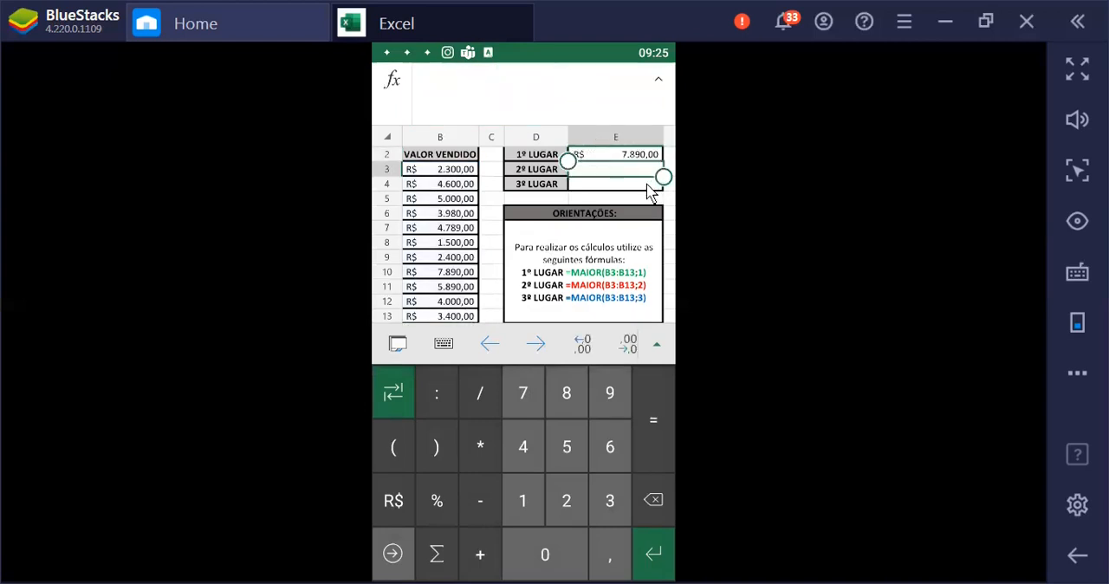
scroll(634, 192, up, 1)
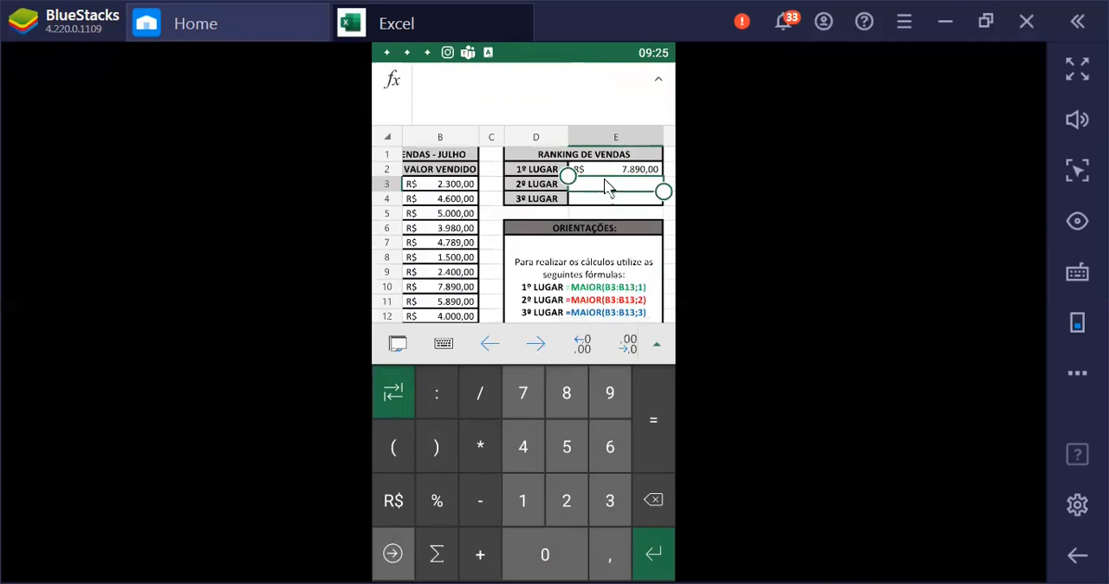
Insert the MAIOR function into cell E3, beside 2º LUGAR, with the range B3:B13 as its array
click(613, 189)
click(393, 80)
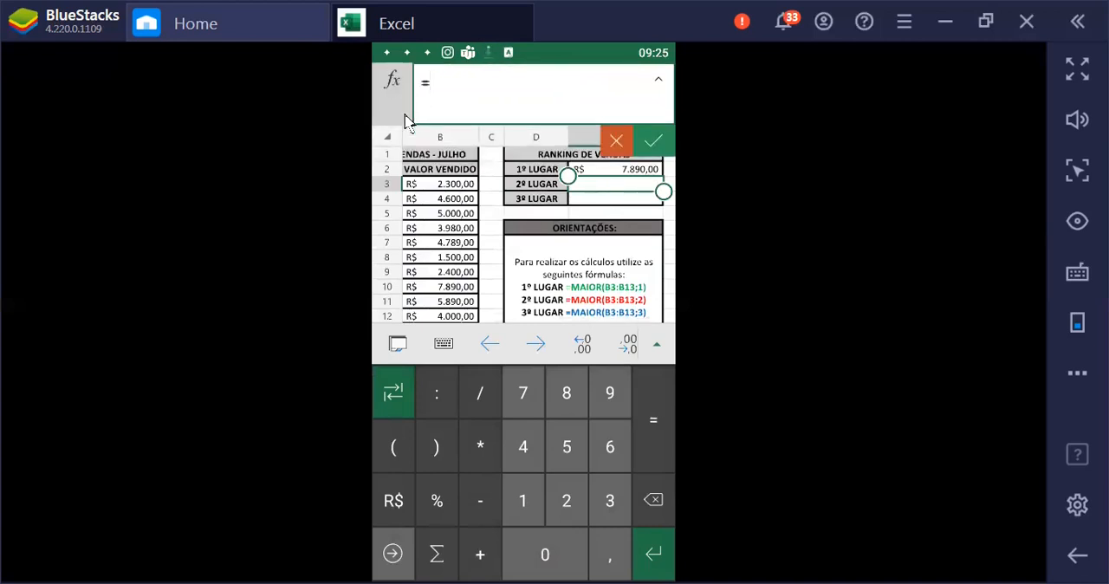
click(427, 116)
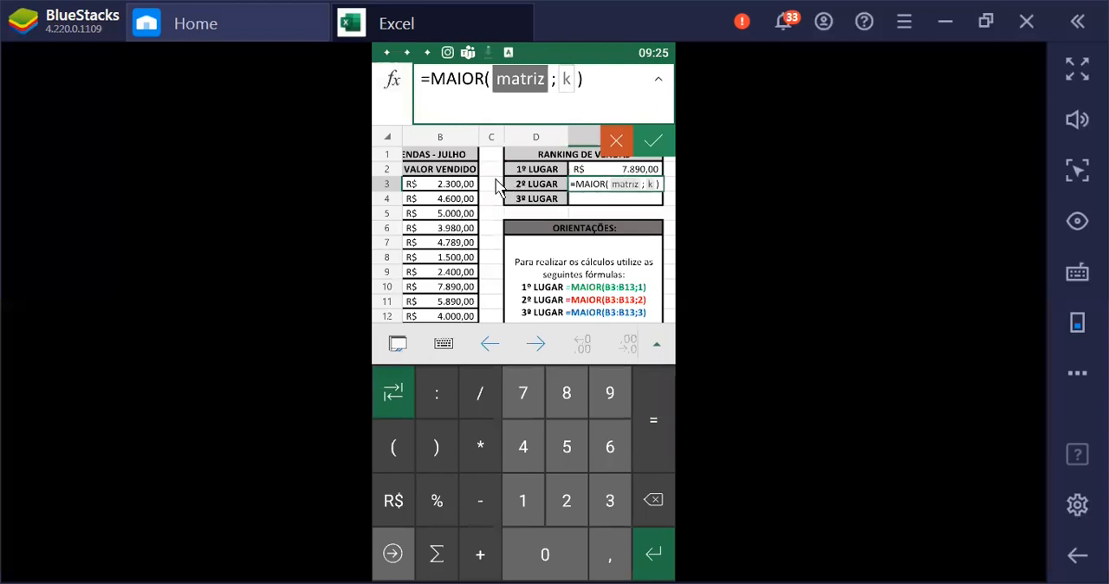
text(B)
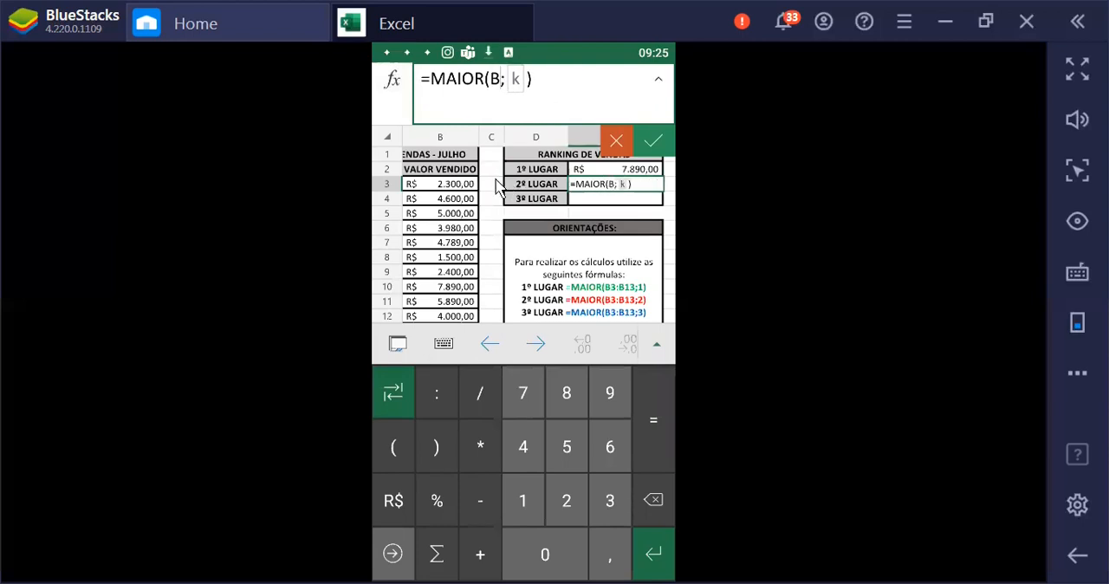
text(3)
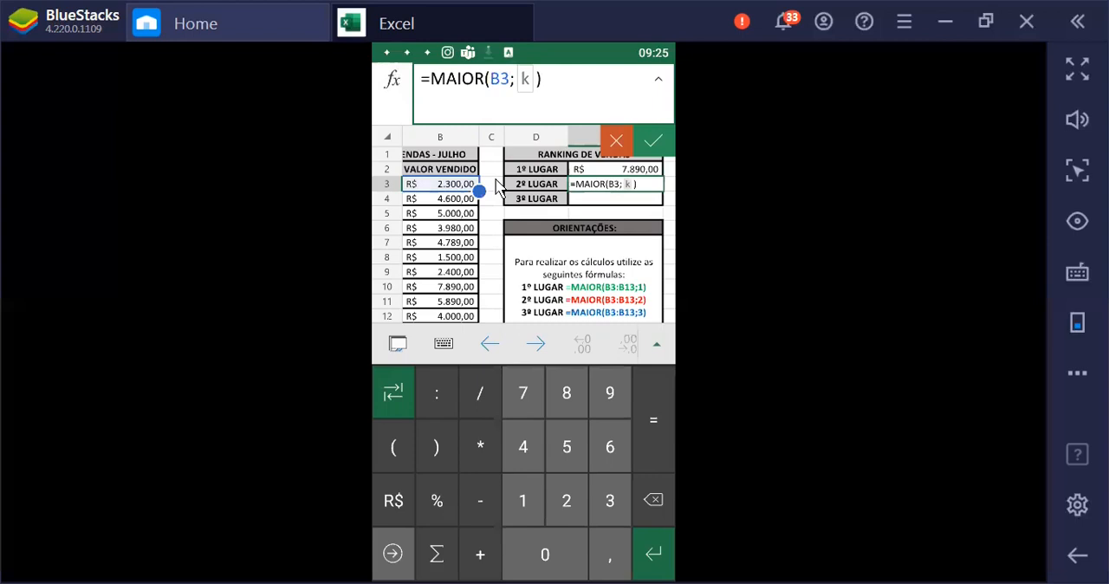
click(437, 400)
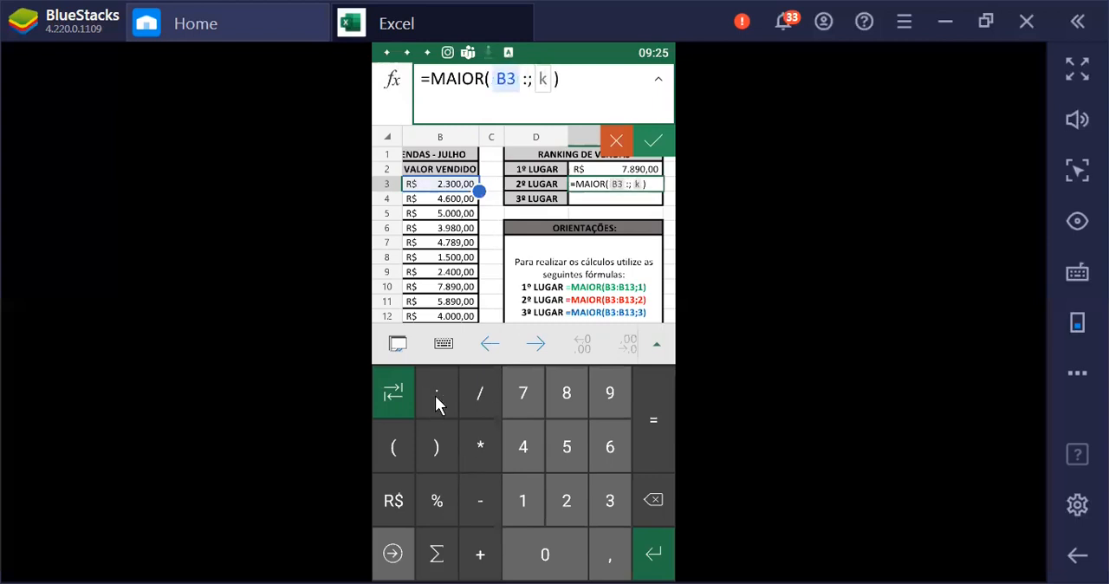
text(B13)
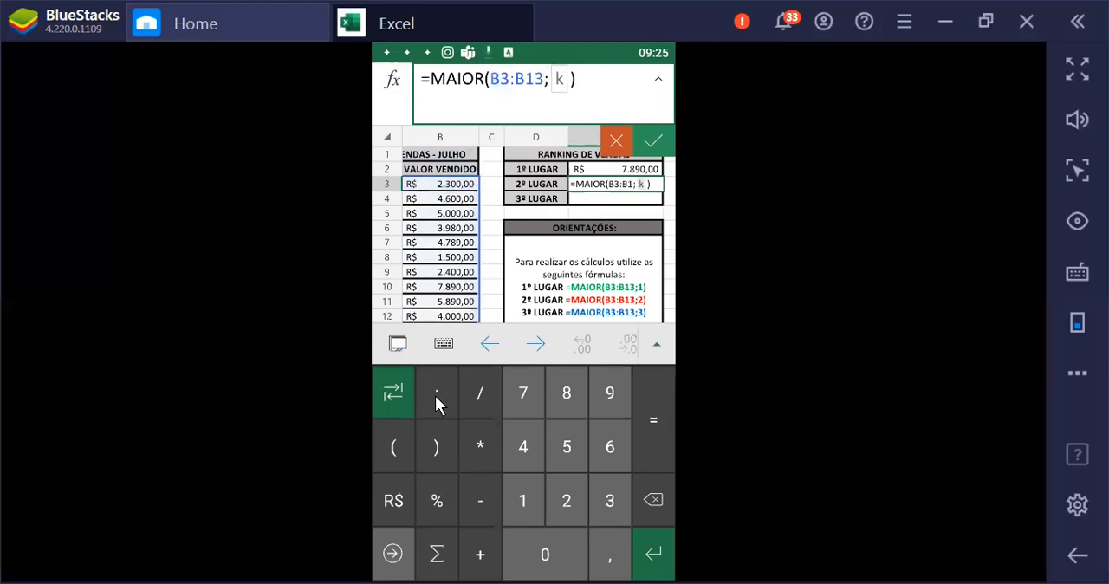
Set the k argument of the 2º LUGAR formula to 2 and accept =MAIOR(B3:B13;2)
click(563, 84)
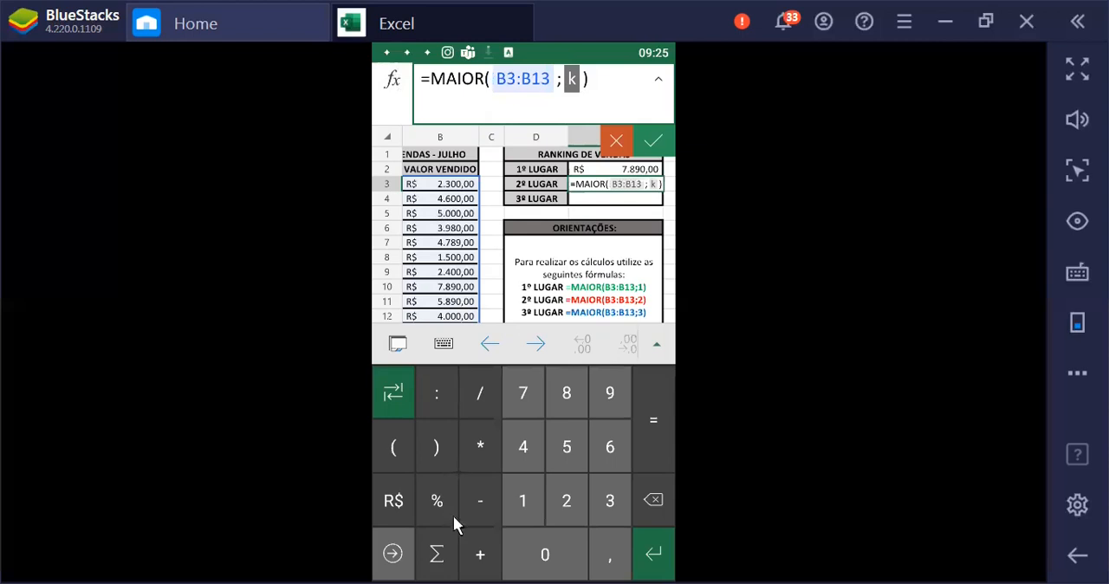
click(525, 500)
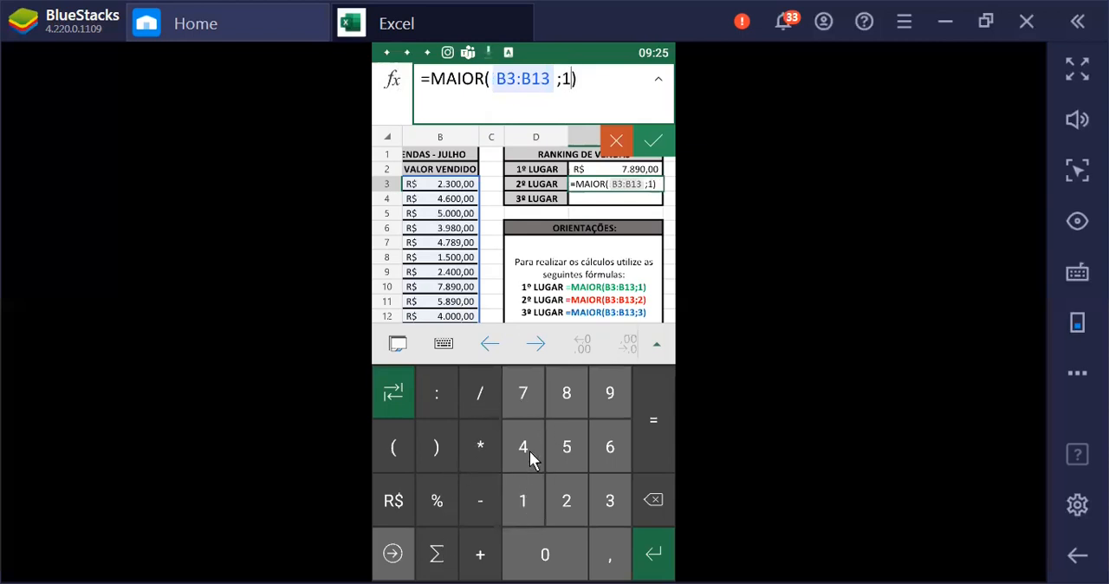
click(648, 506)
click(574, 502)
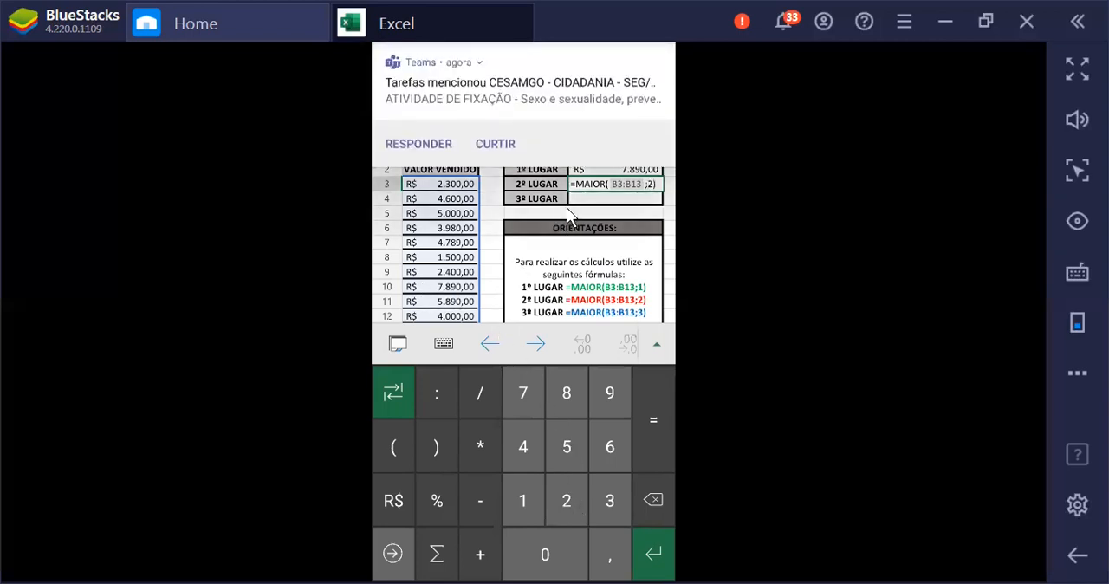
click(652, 204)
Enter the formula =MAIOR(B3:B13;3) in cell E4, beside 3º LUGAR in the RANKING DE VENDAS table
double_click(589, 198)
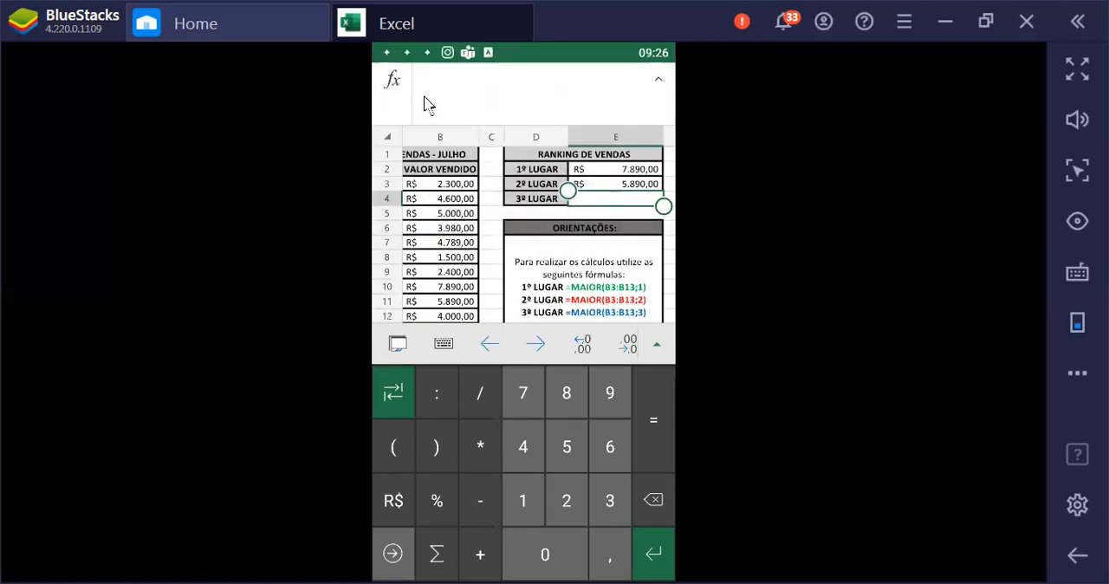
click(390, 82)
click(416, 119)
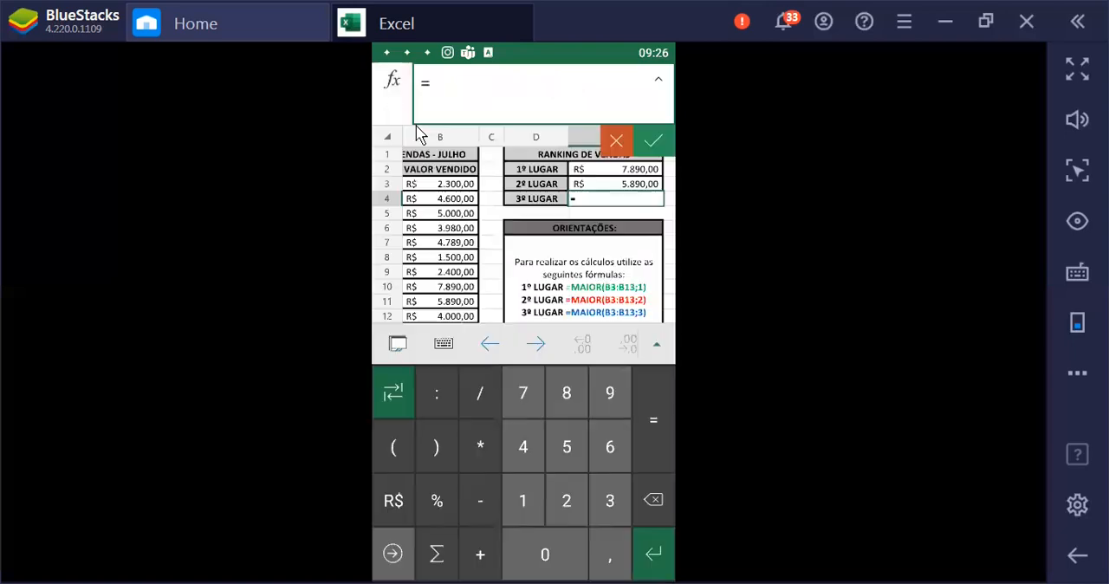
click(463, 184)
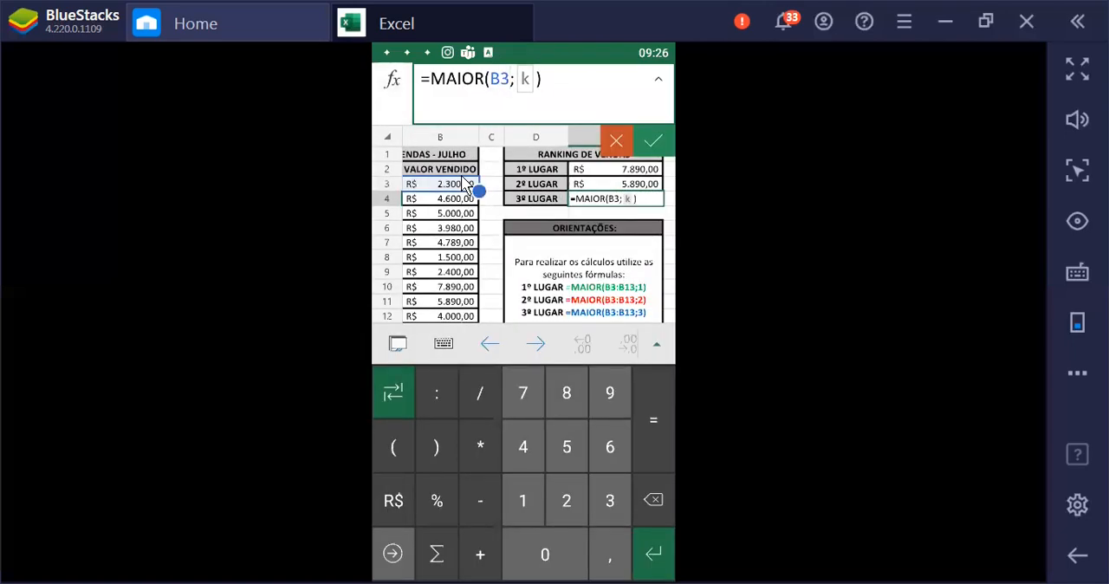
click(437, 395)
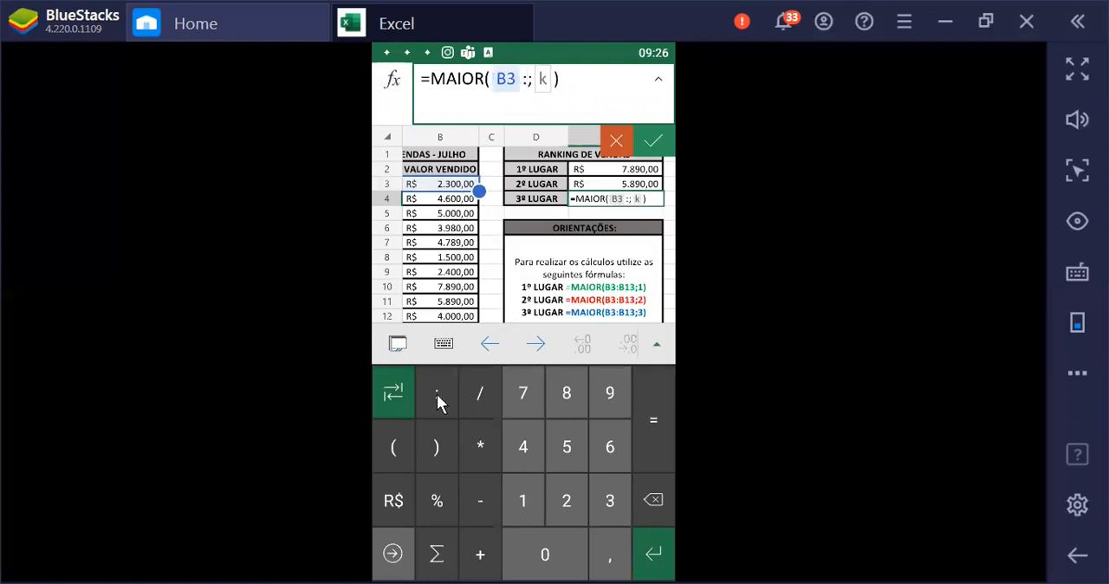
text(B13)
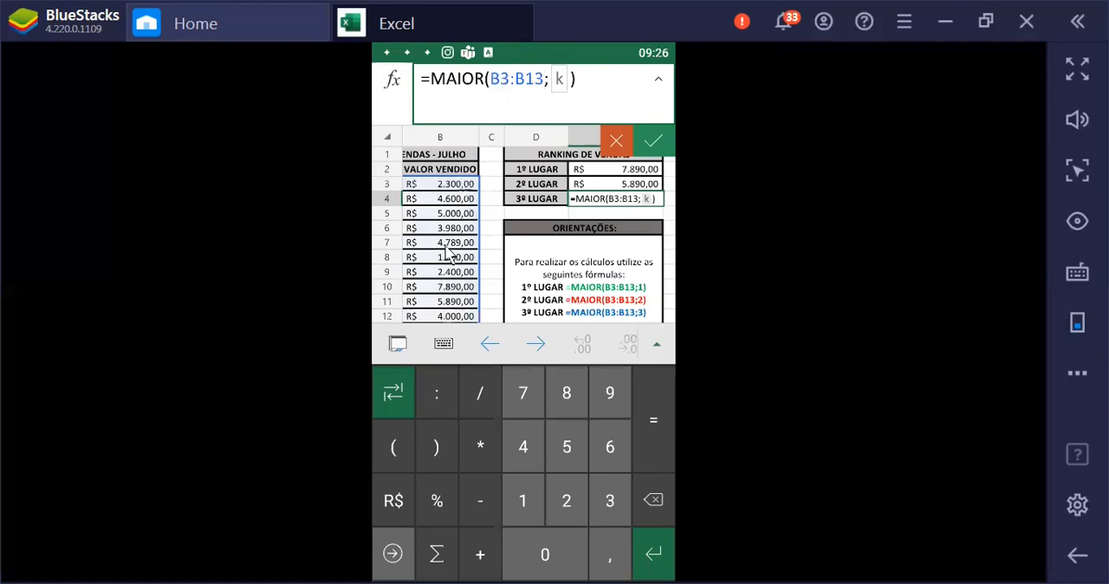
click(563, 89)
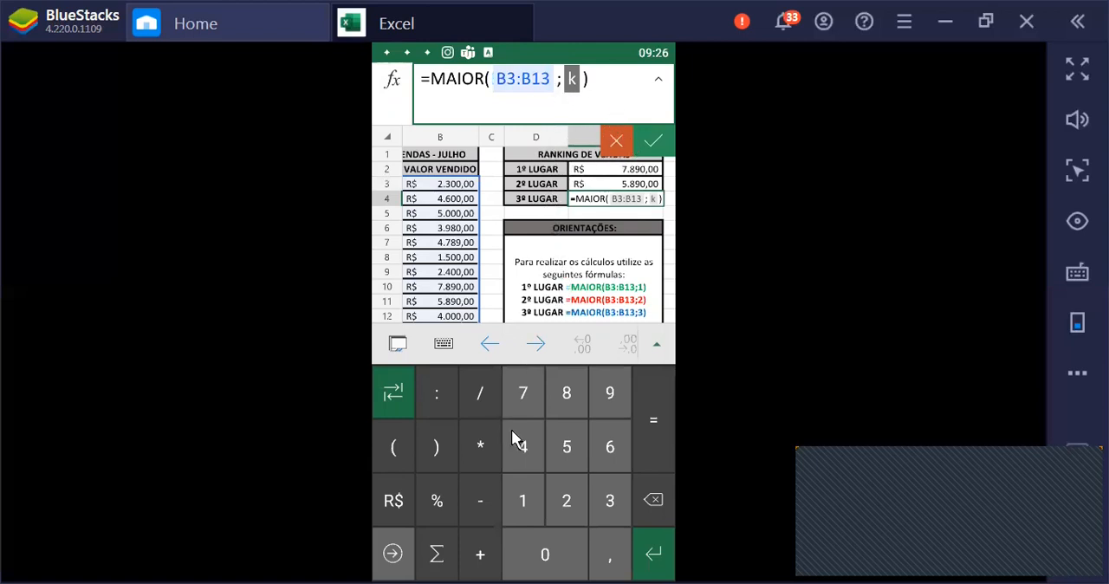
text(3)
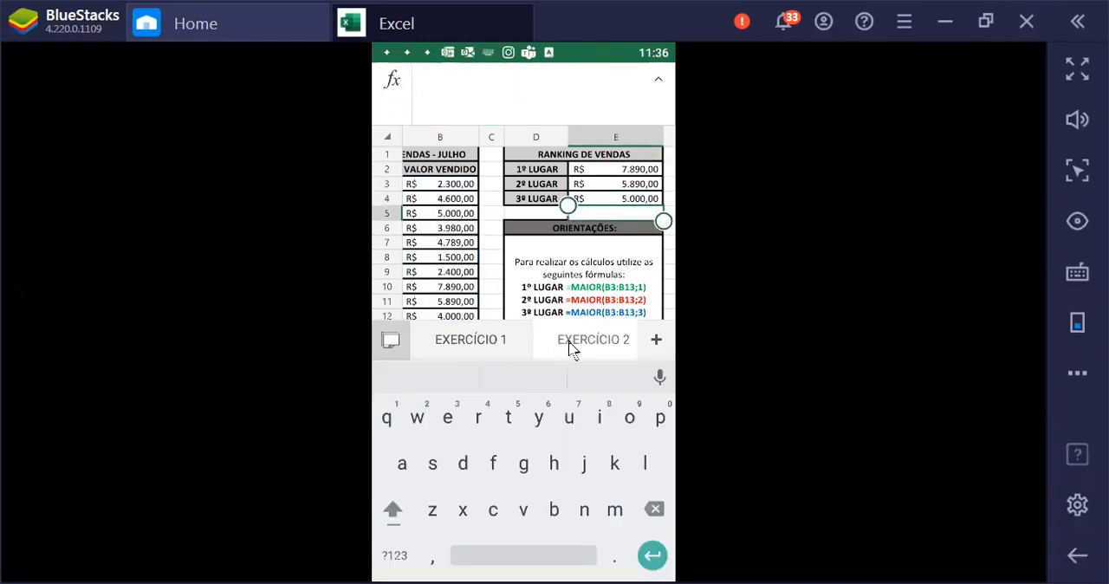
Open the EXERCÍCIO 3 sheet and clear the faulty formula from cell B2 in the MAIÚSCULAS column
drag(581, 347, 436, 344)
click(548, 346)
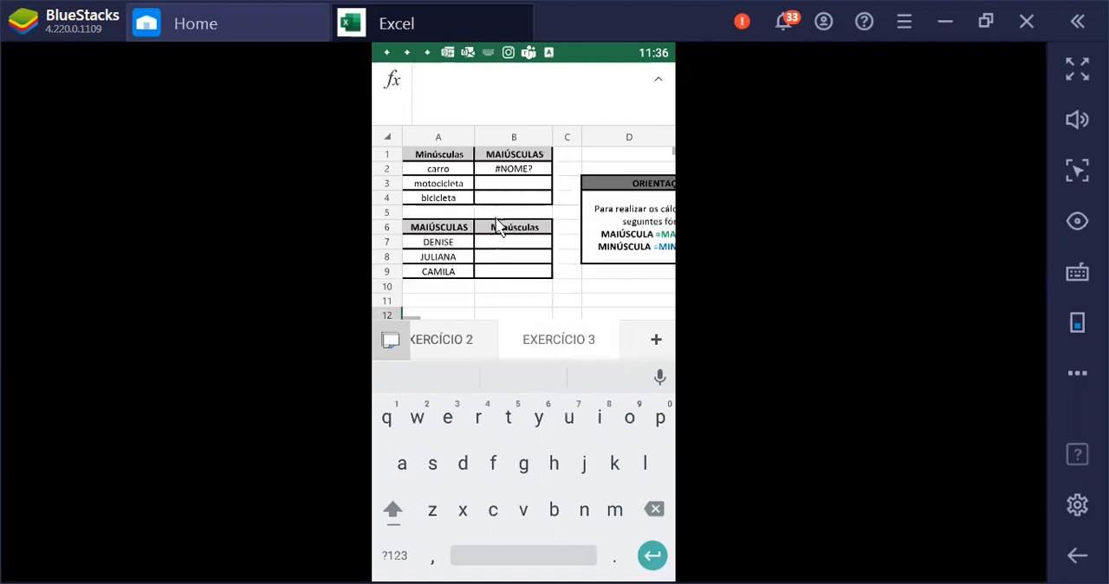
click(510, 171)
key(Delete)
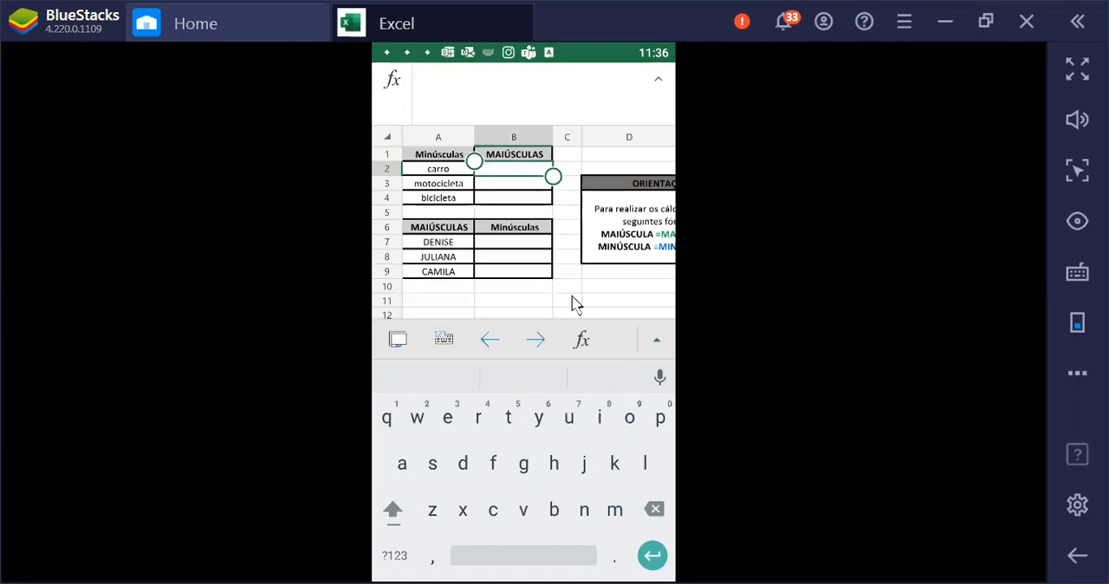
Insert the MAIÚSCULA function into cell B2, beside carro, following the formulas given under ORIENTAÇÕES
click(609, 247)
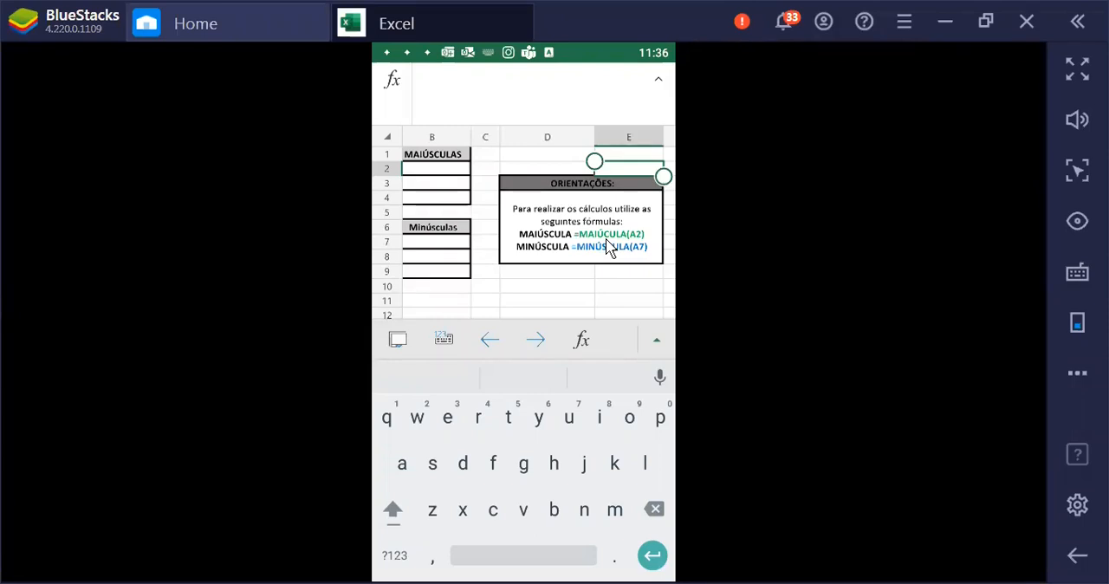
key(Left)
key(Left)
key(Left)
key(Left)
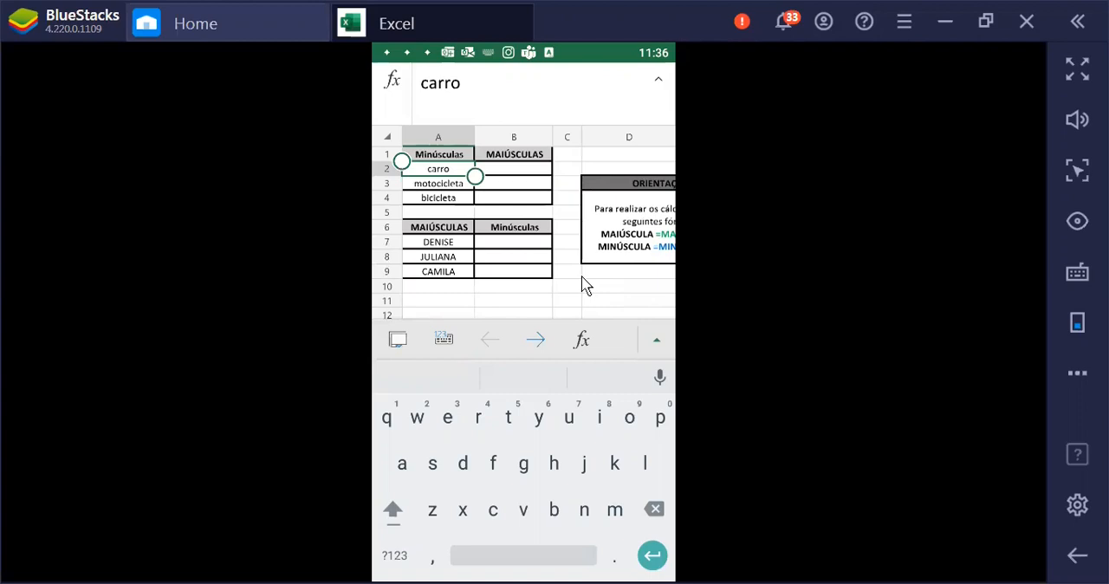
click(518, 173)
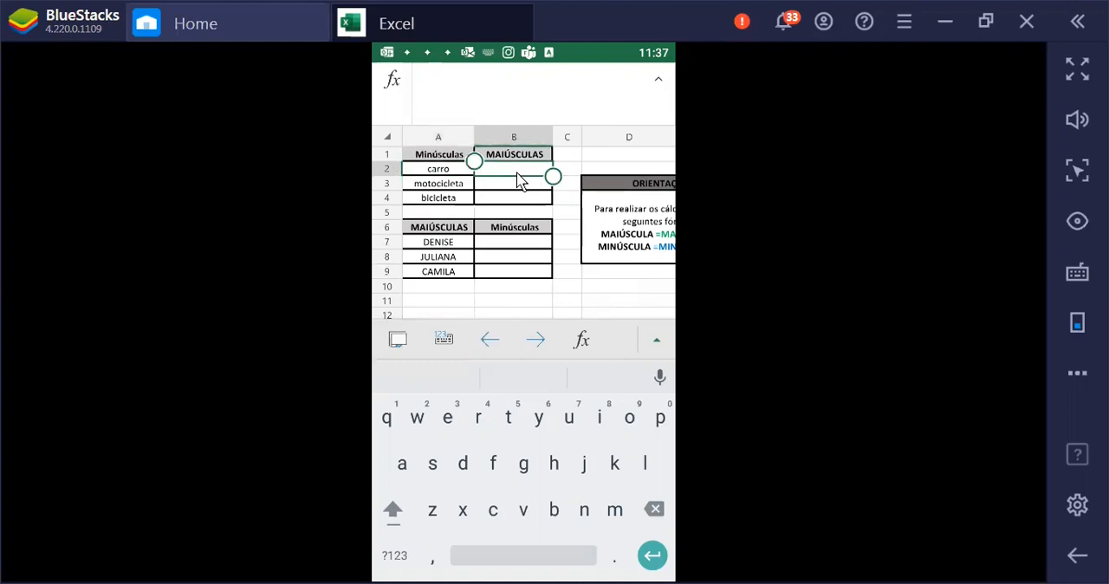
click(517, 174)
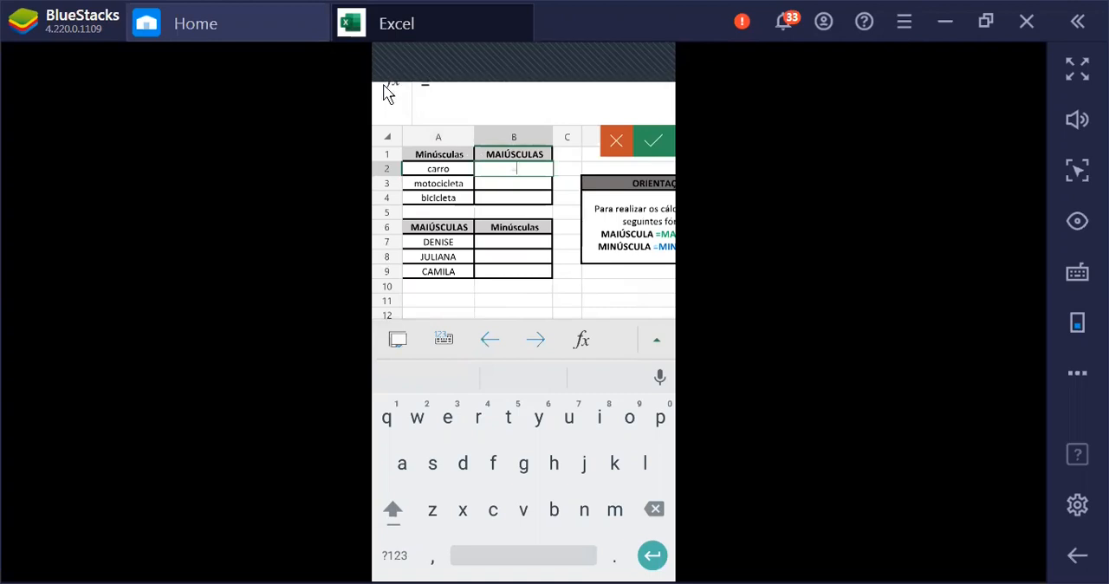
text(m)
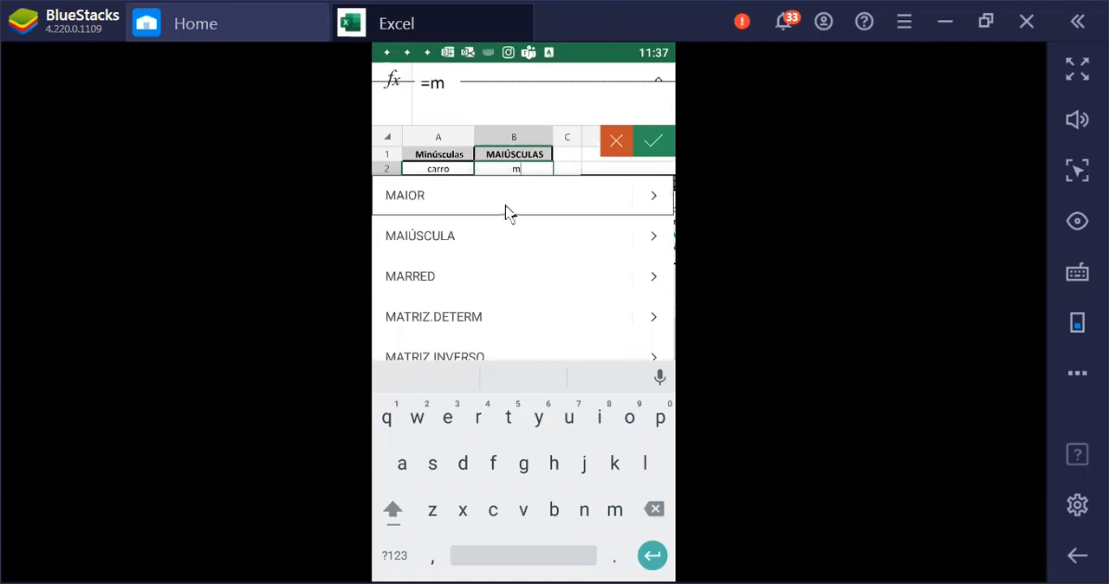
click(422, 246)
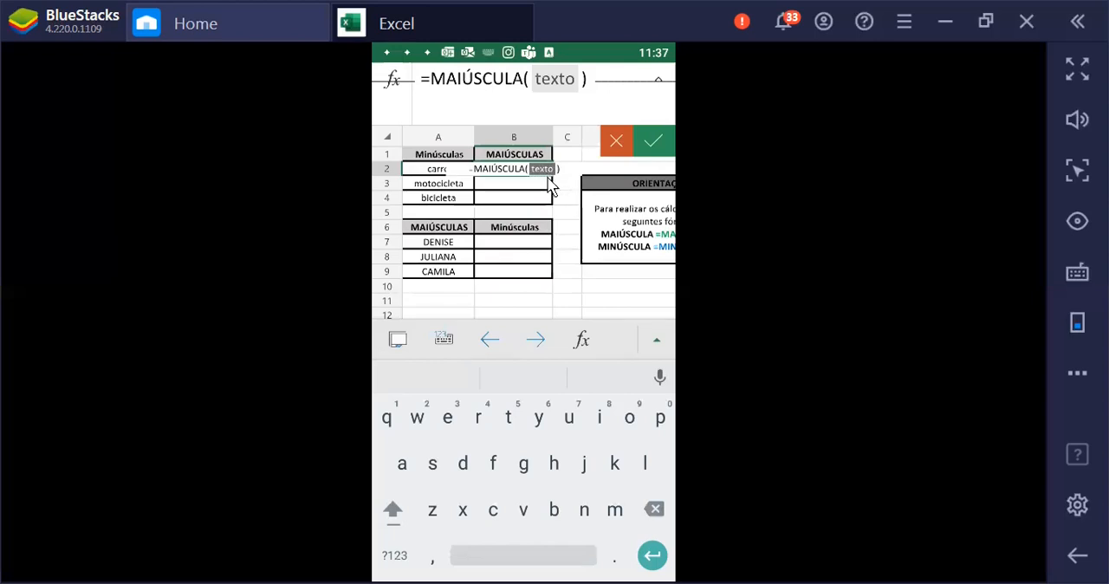
Try to complete the MAIÚSCULA formula in B2 with cell A2 as its text argument
click(424, 171)
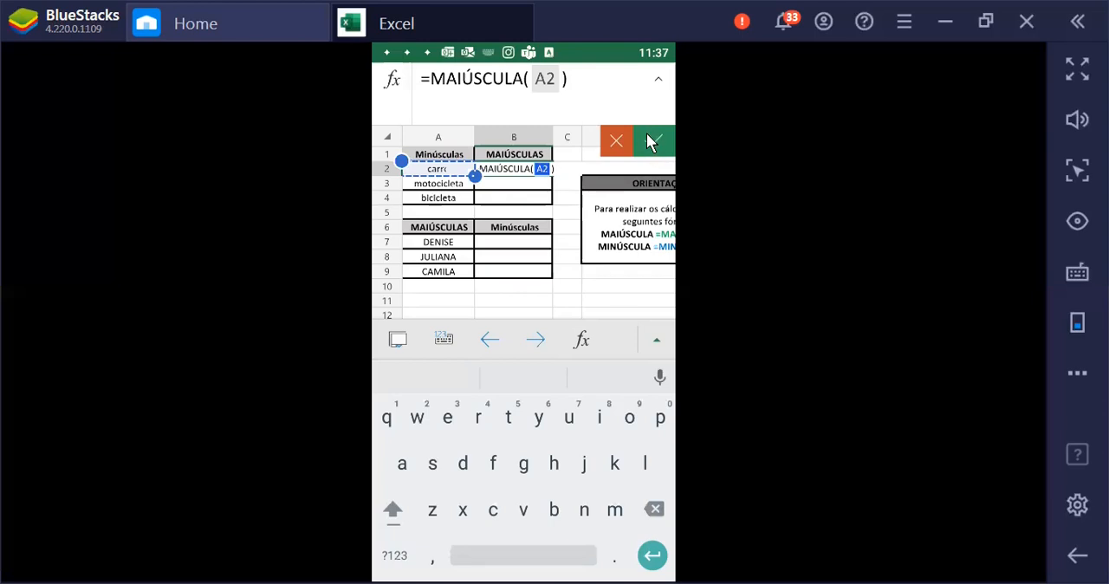
click(652, 143)
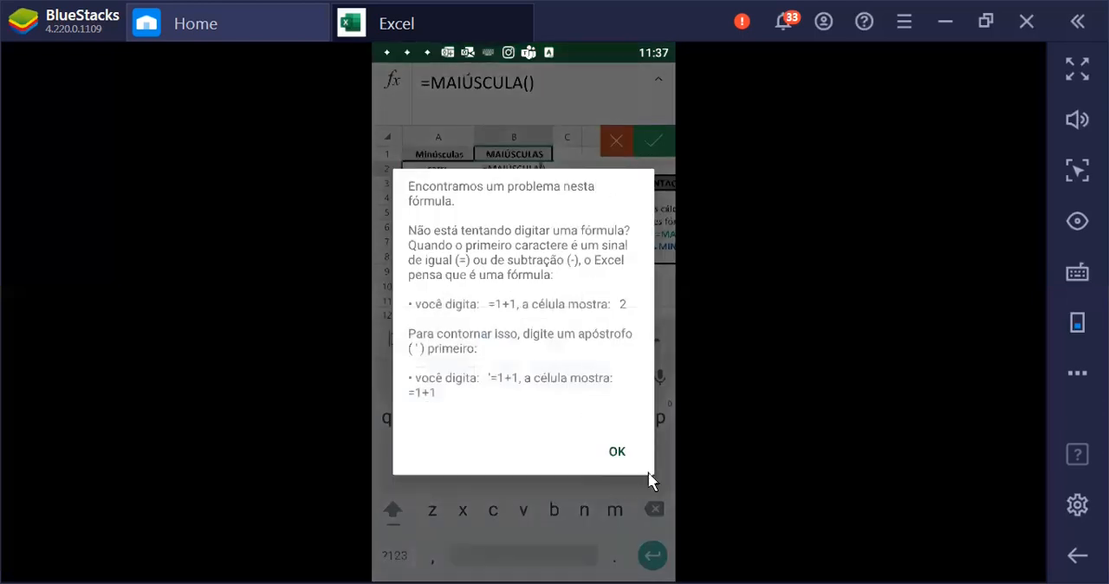
click(615, 452)
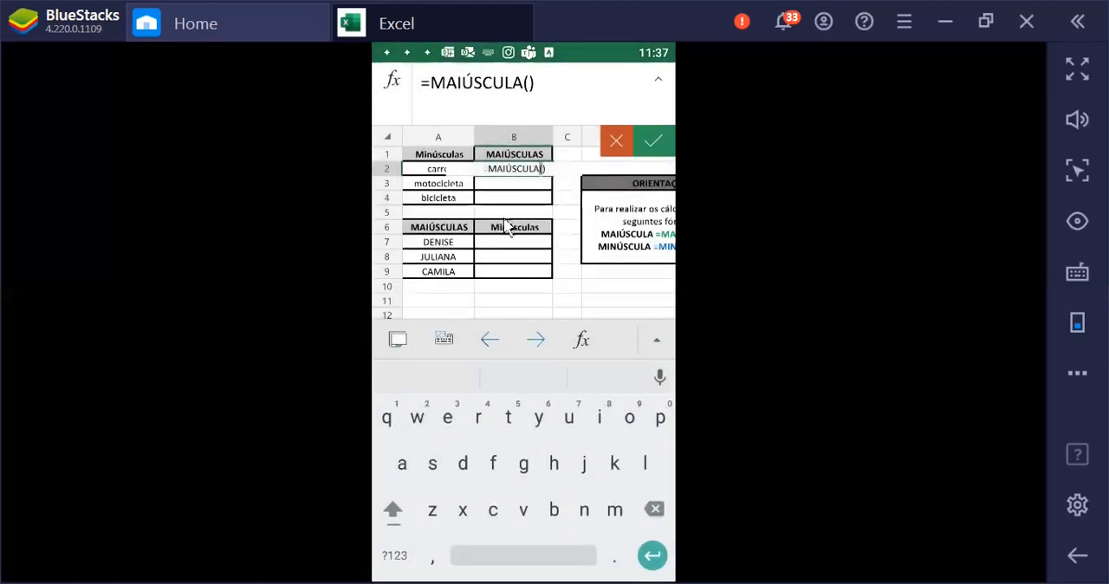
Place the reference A2 inside the empty MAIÚSCULA parentheses in B2 and accept the formula
click(552, 179)
click(410, 170)
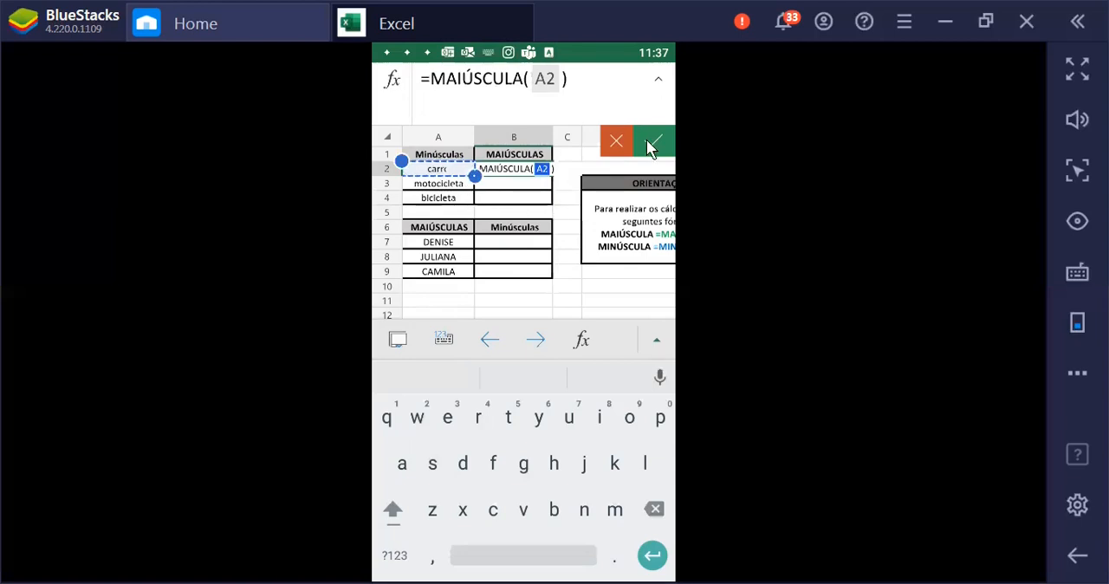
click(651, 145)
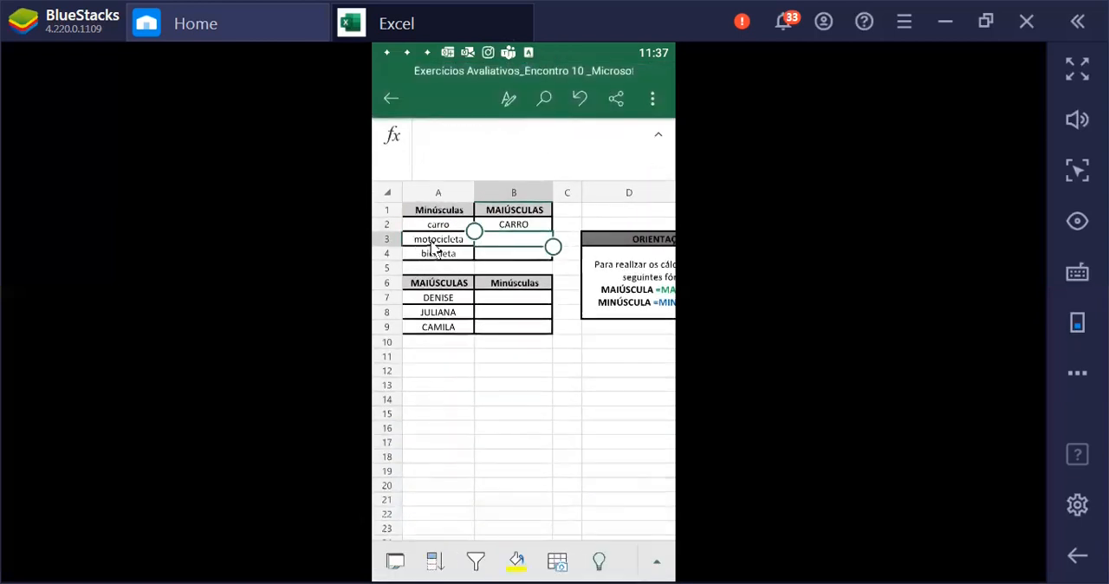
Enter a MAIÚSCULA formula in cell B3 with A3 as its text argument, converting motocicleta
click(440, 227)
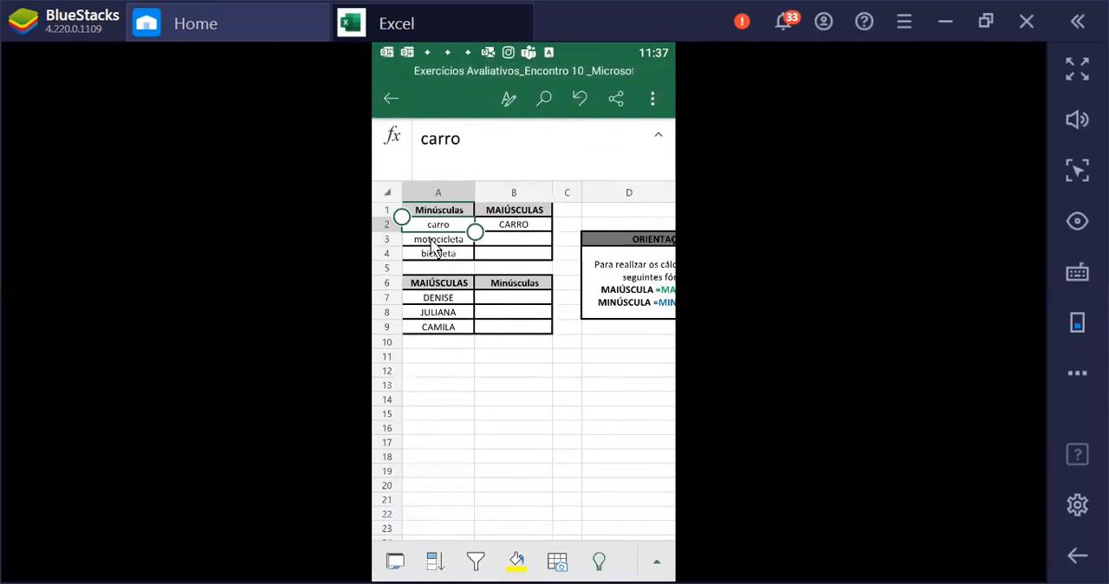
click(489, 243)
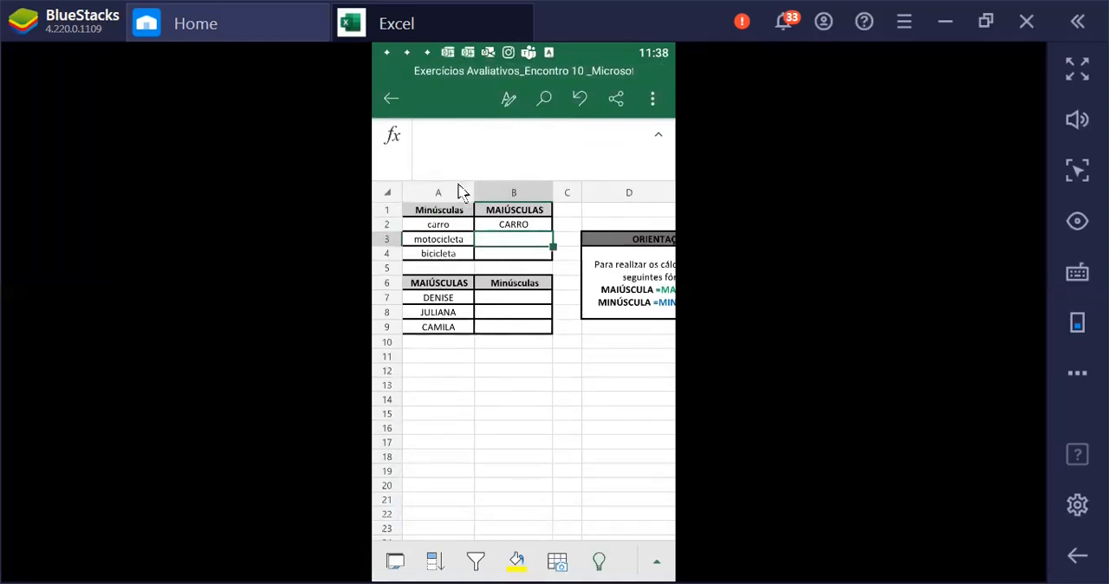
click(393, 141)
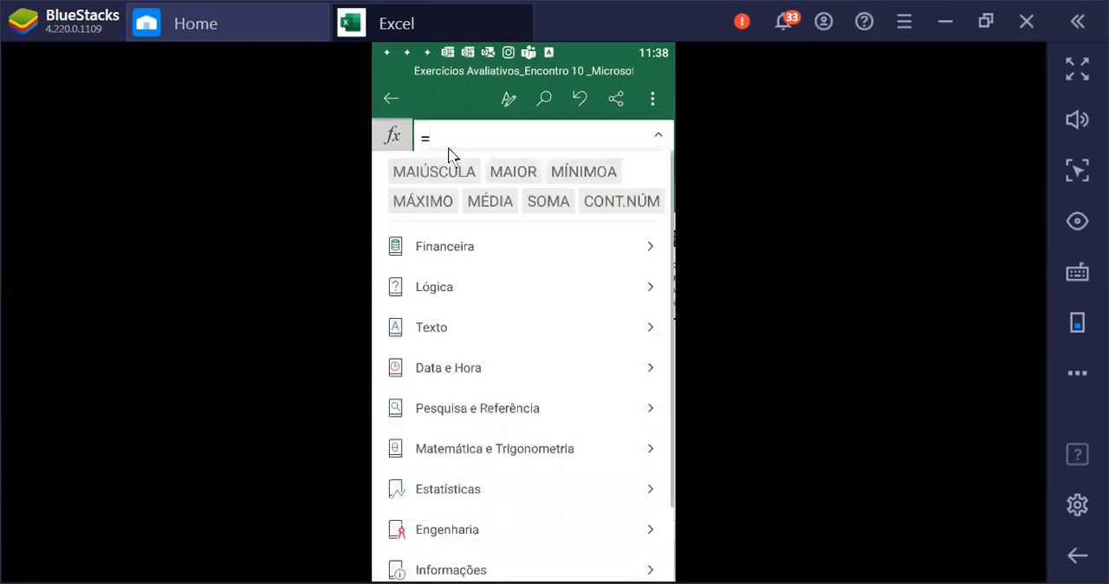
click(425, 172)
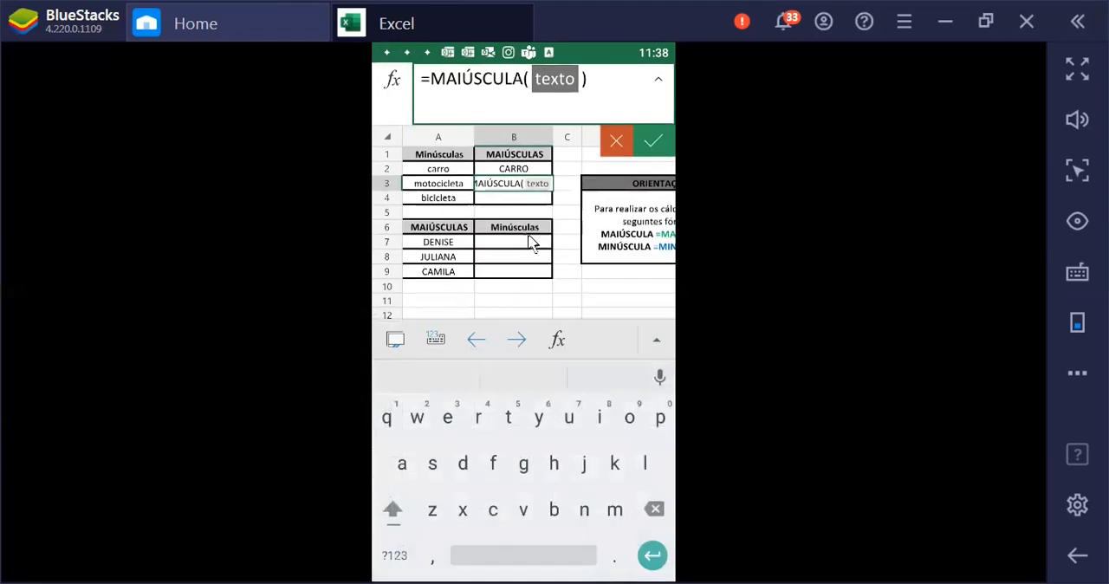
click(565, 74)
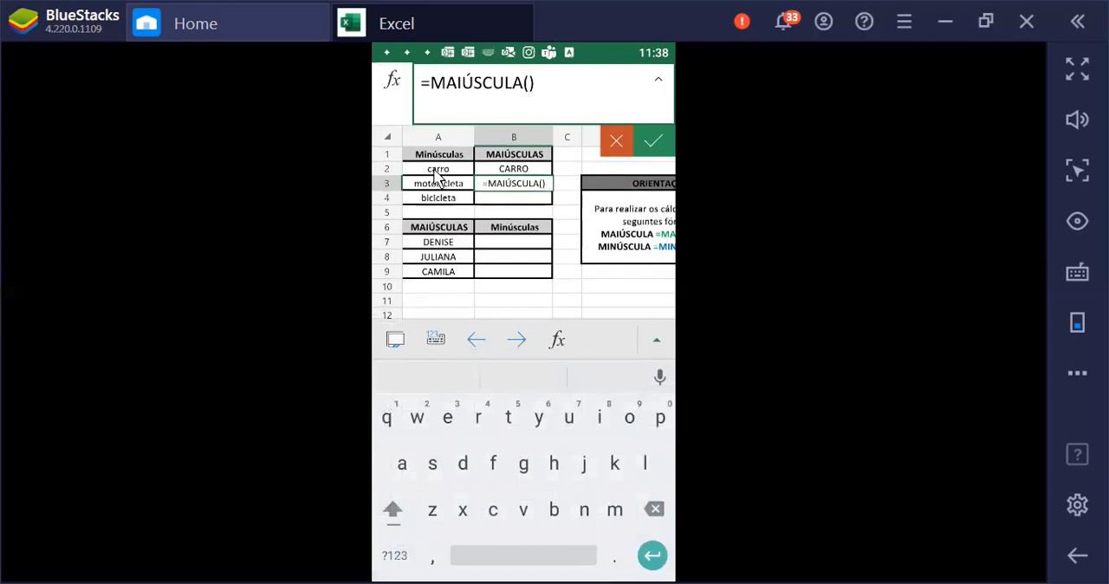
text(A3)
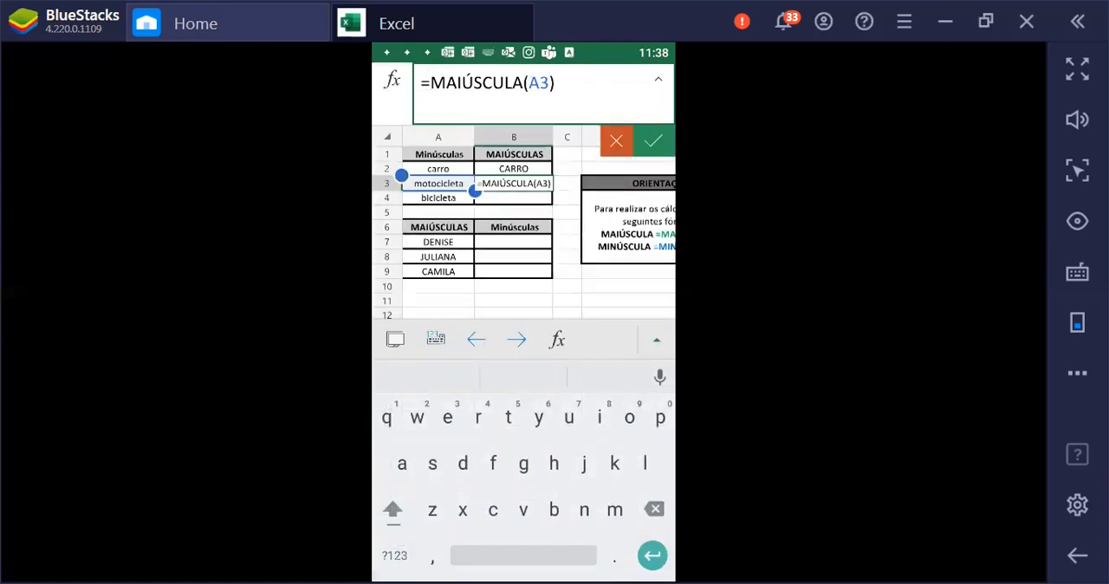
click(652, 144)
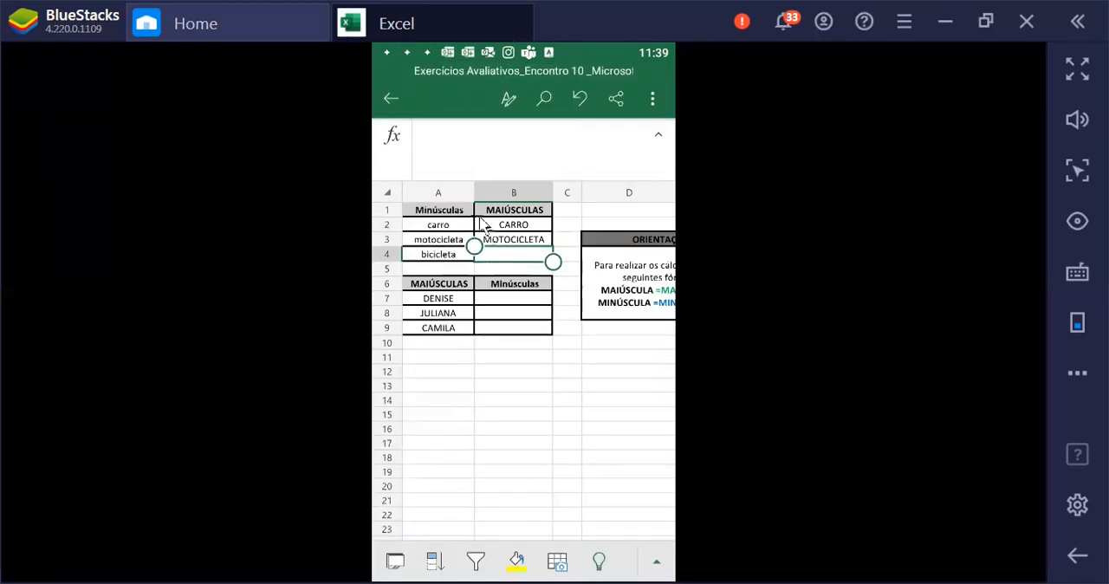
Enter a MAIÚSCULA formula in cell B4 with A4 as its text argument, converting bicicleta
click(394, 139)
click(422, 171)
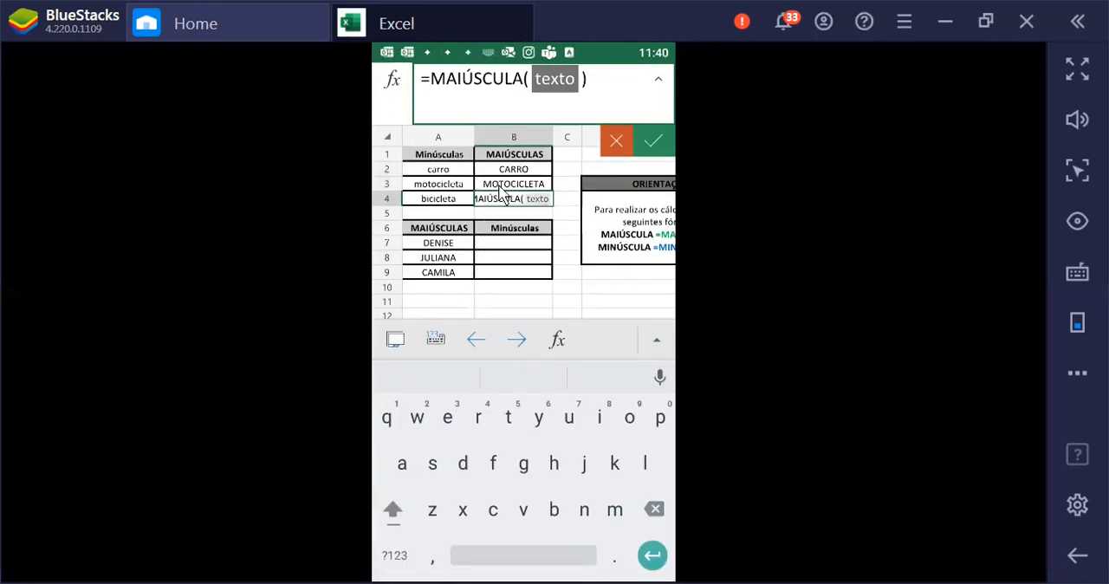
click(439, 202)
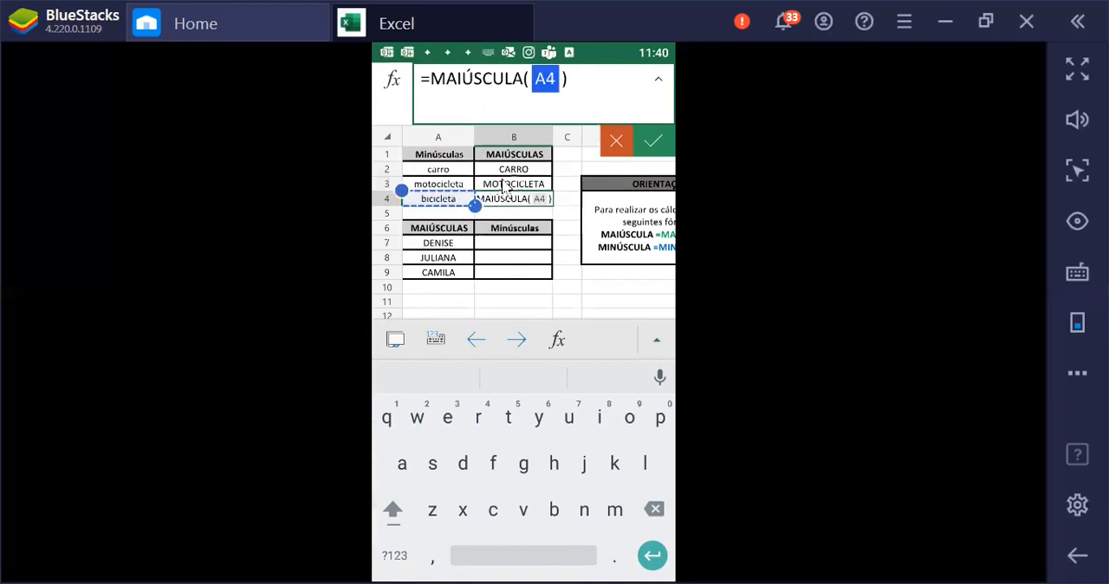
click(656, 142)
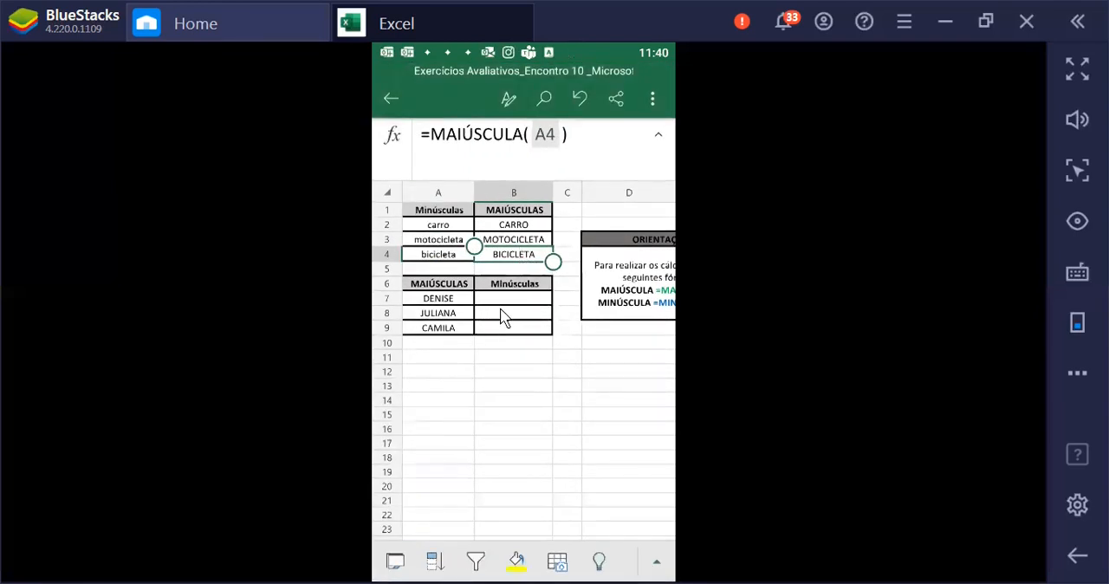
Insert the MINÚSCULA function into cell B7, the first empty cell of the Minúsculas column
click(508, 303)
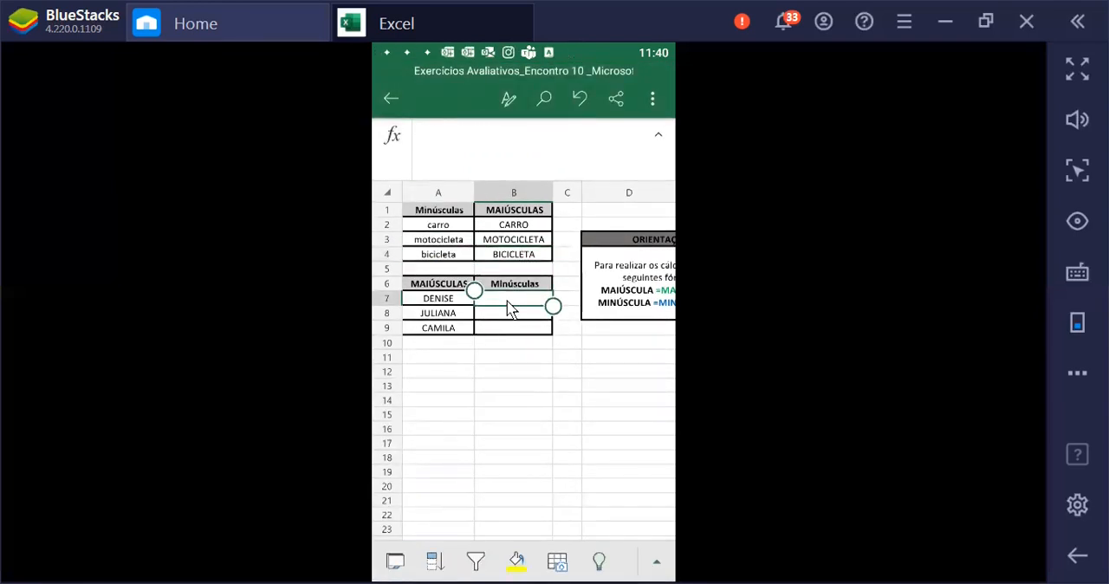
click(387, 141)
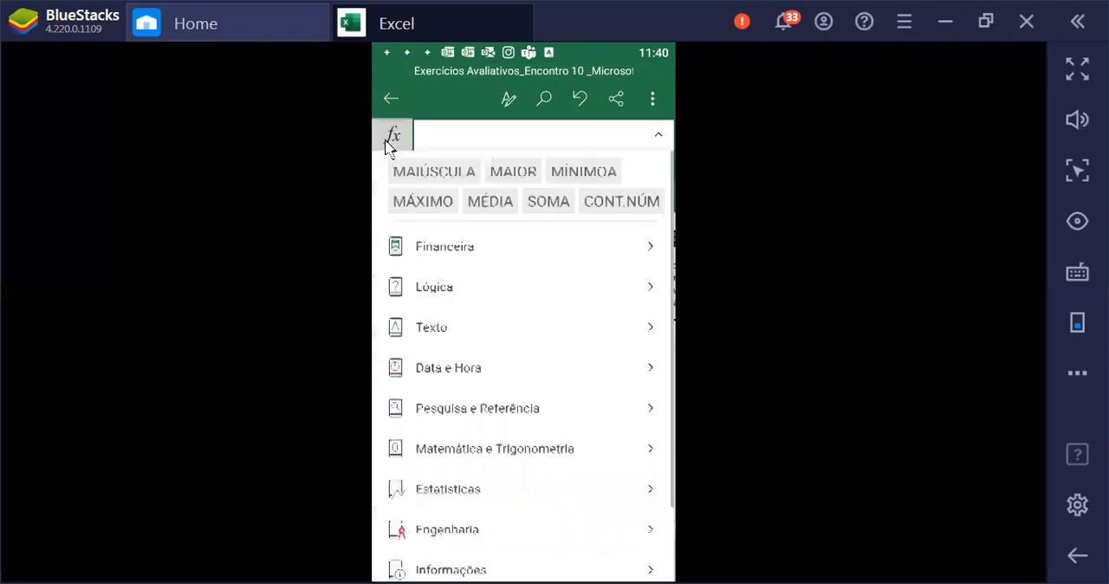
text(m)
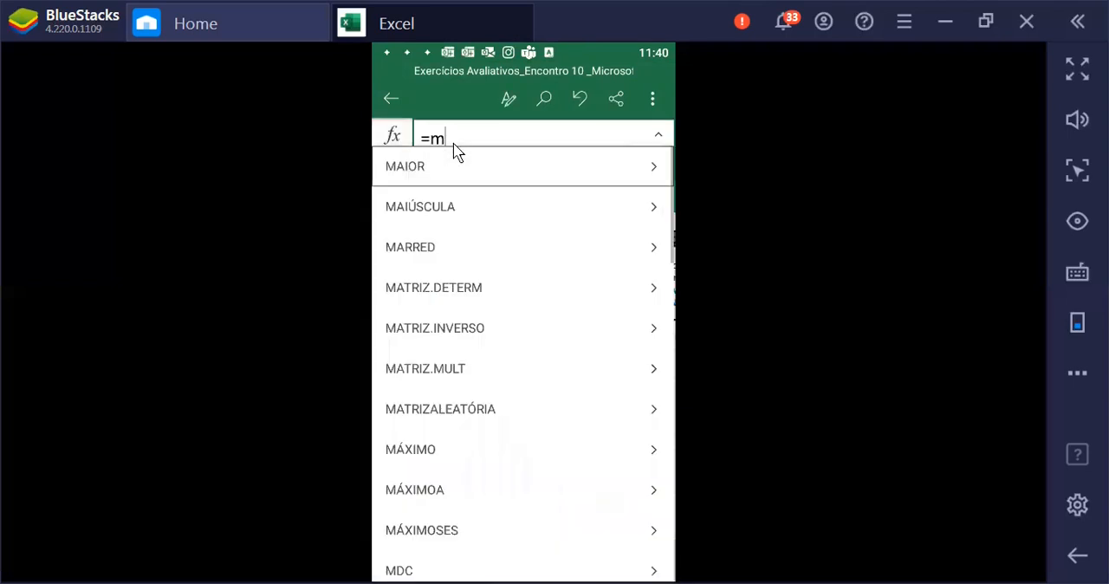
scroll(466, 276, down, 8)
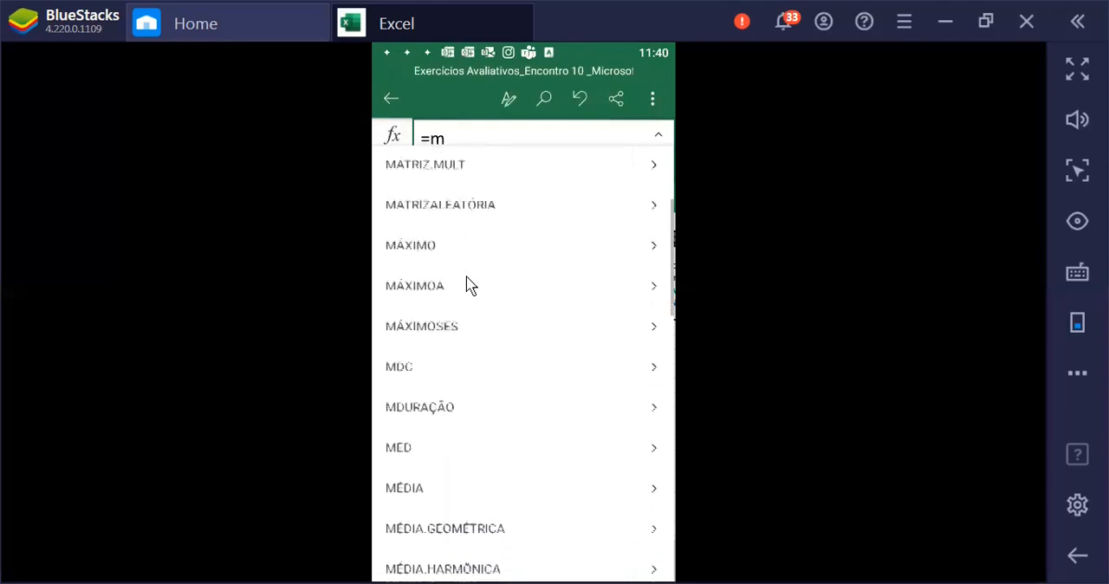
scroll(466, 286, down, 4)
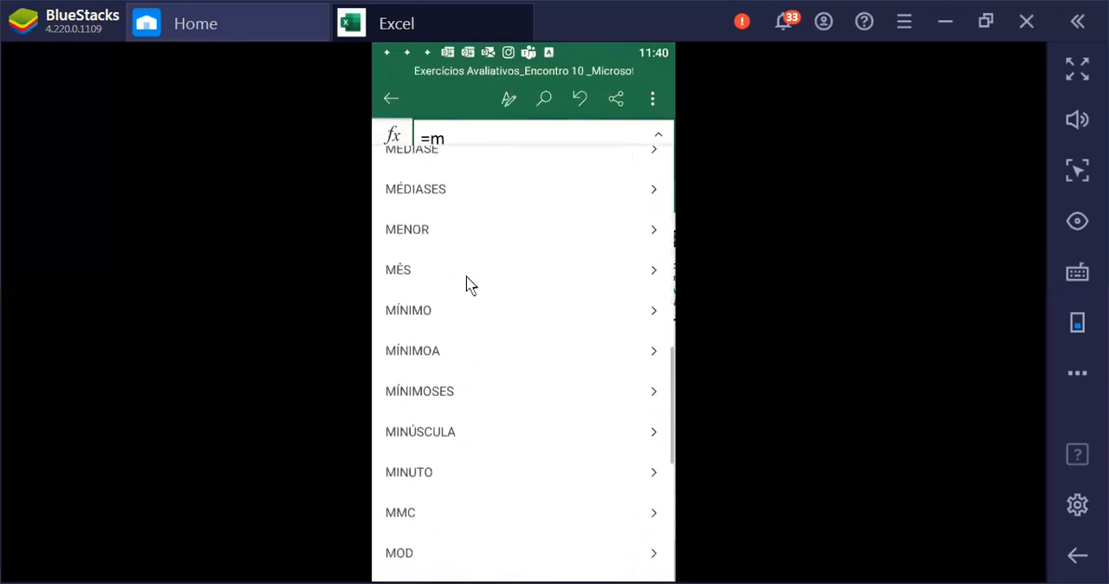
click(467, 441)
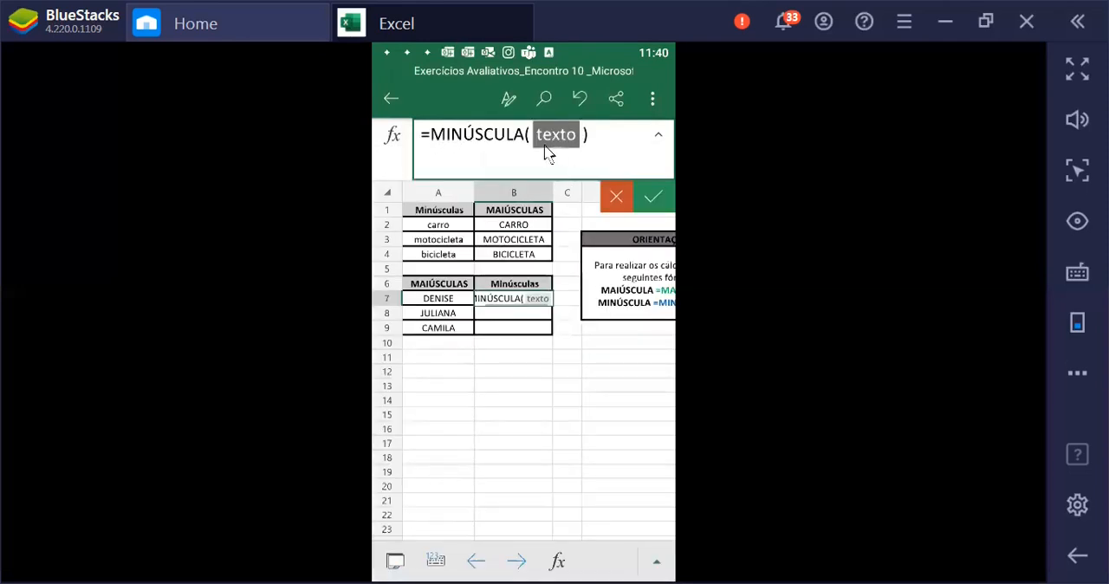
Complete the MINÚSCULA formula in B7 with cell A6 as its text argument
click(426, 292)
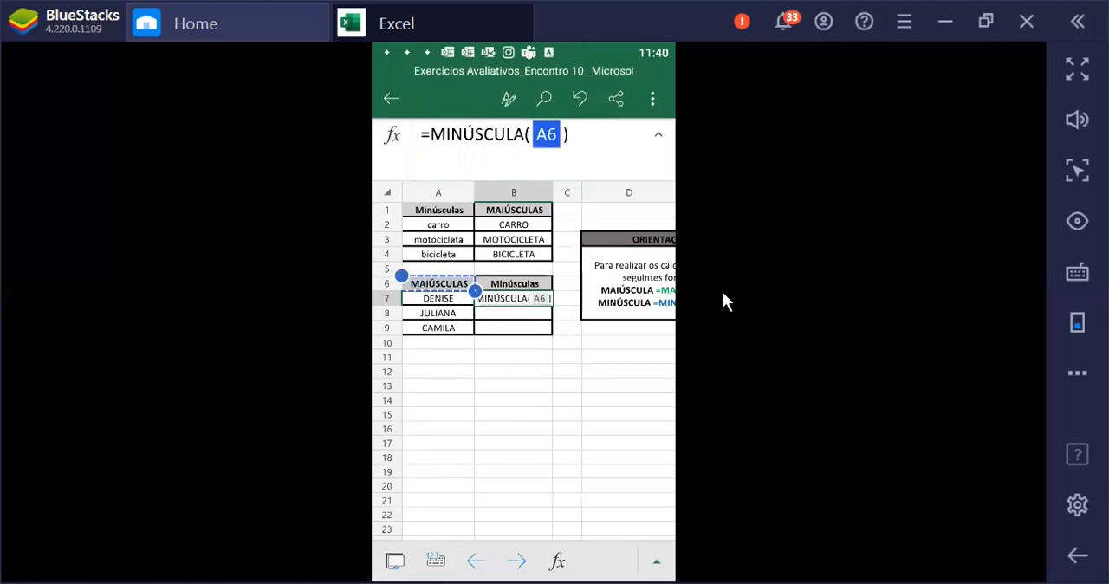
key(Return)
click(517, 298)
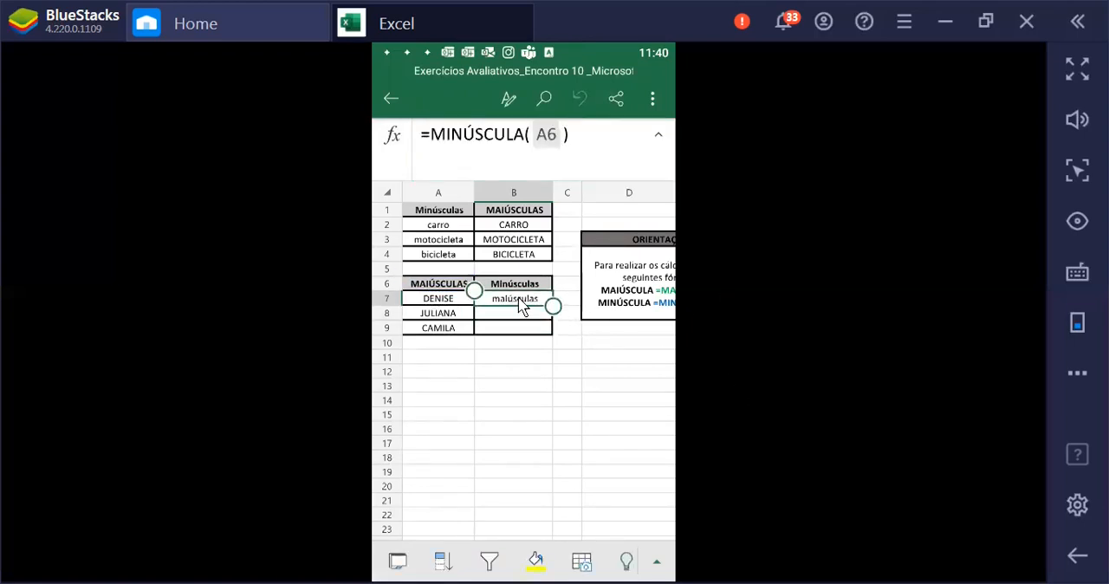
Change the text argument of the MINÚSCULA formula in B7 to cell A7 and accept the formula
click(571, 149)
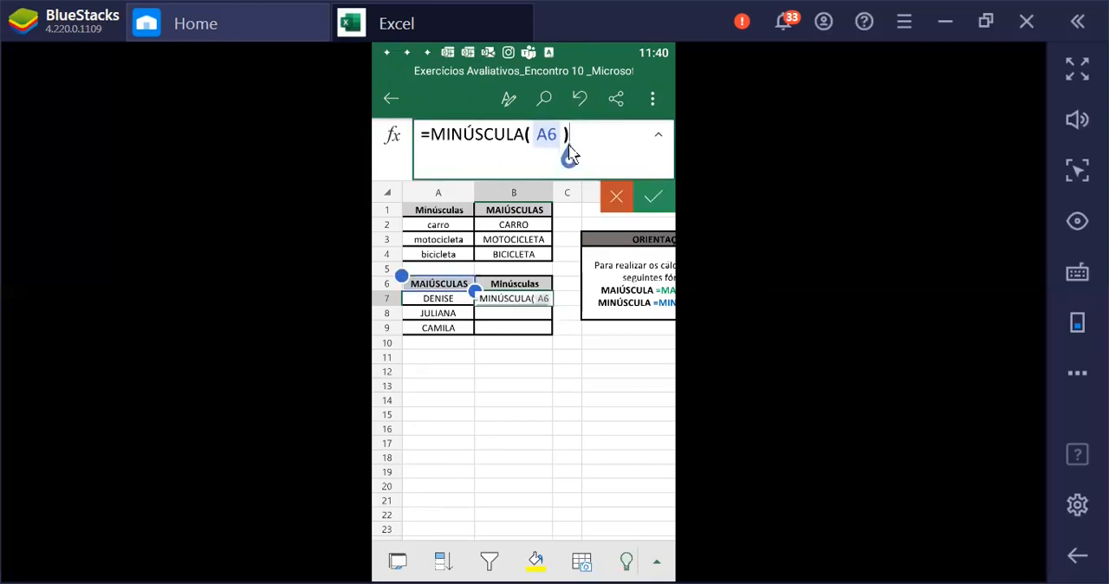
double_click(564, 96)
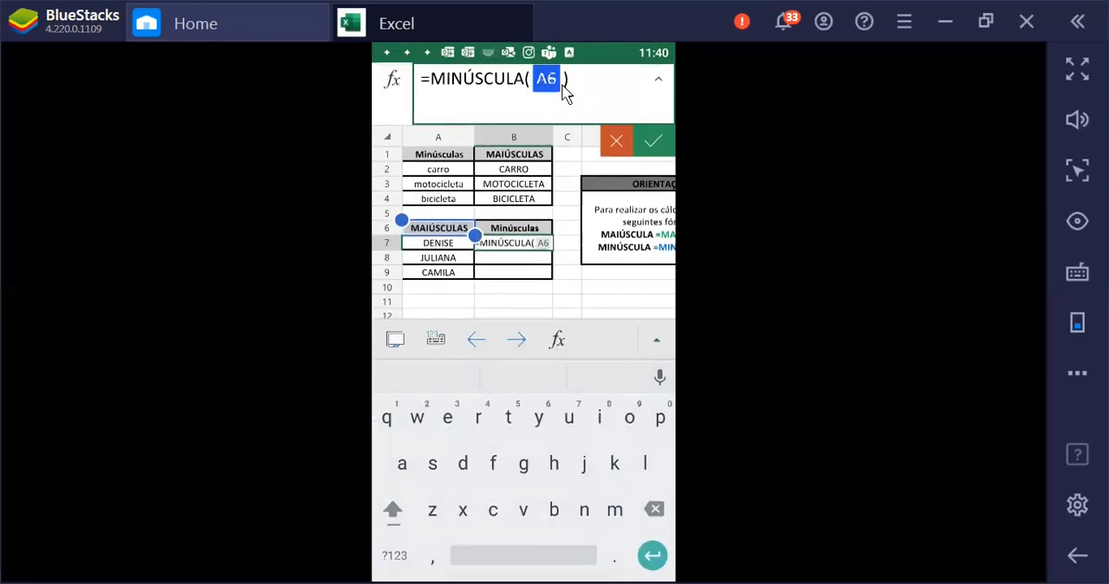
click(415, 244)
click(416, 242)
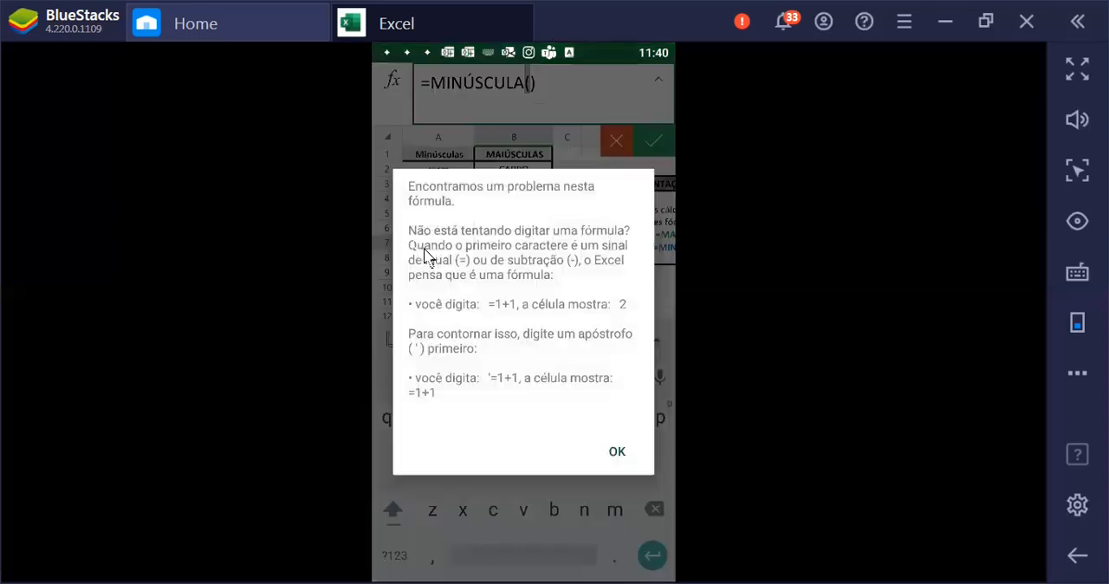
click(617, 453)
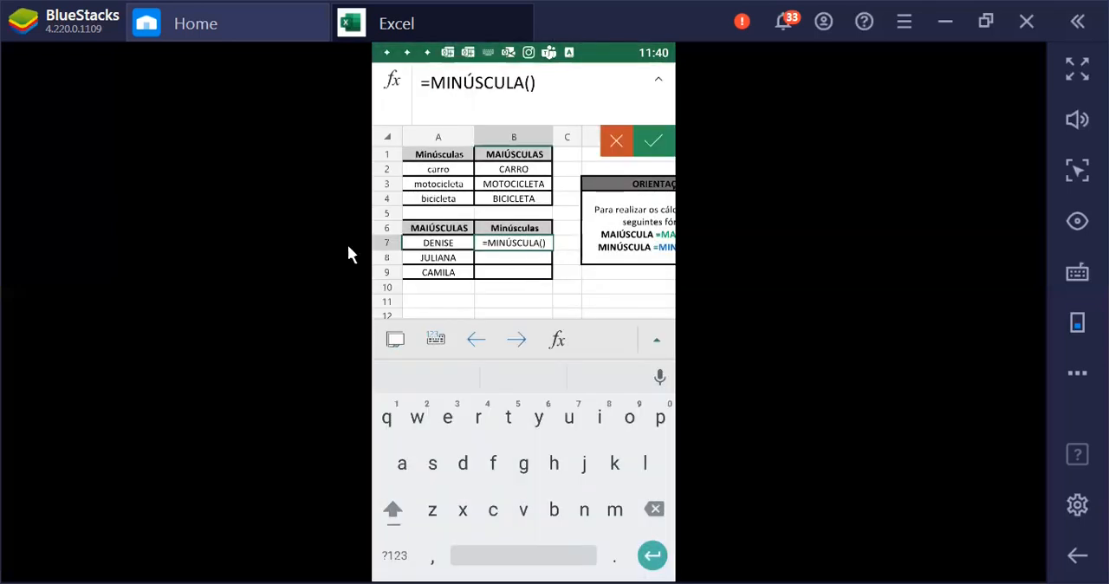
click(413, 248)
click(642, 153)
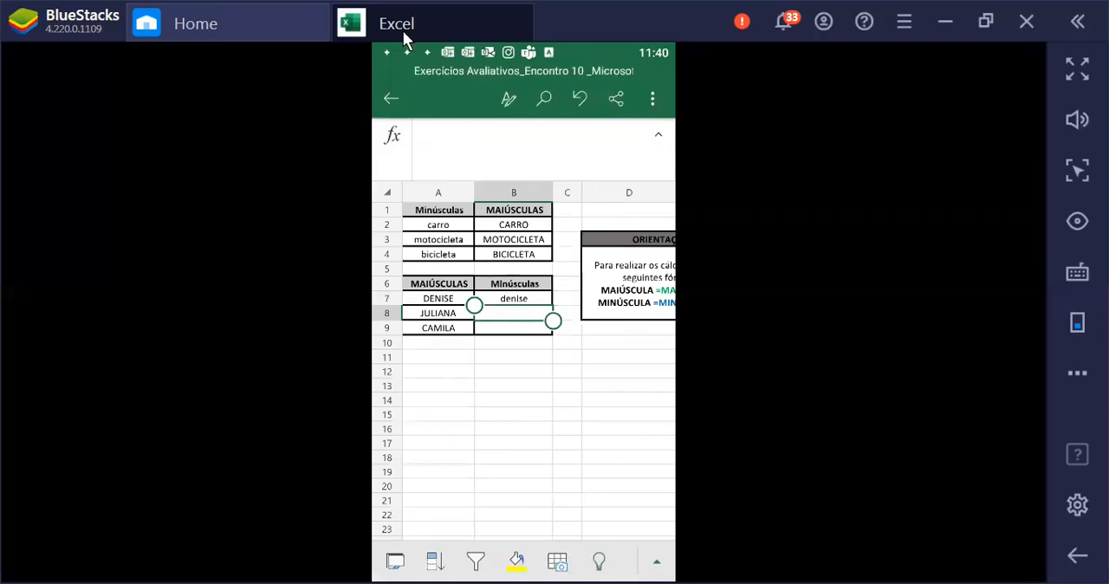
Enter a MINÚSCULA formula in cell B8 with A8 as its text argument
click(392, 135)
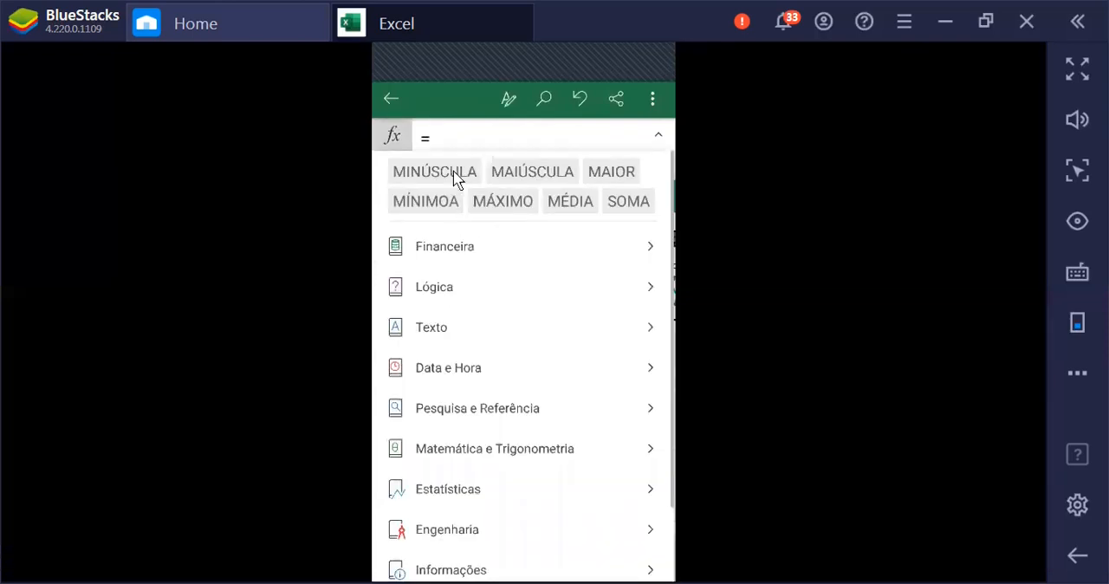
click(435, 172)
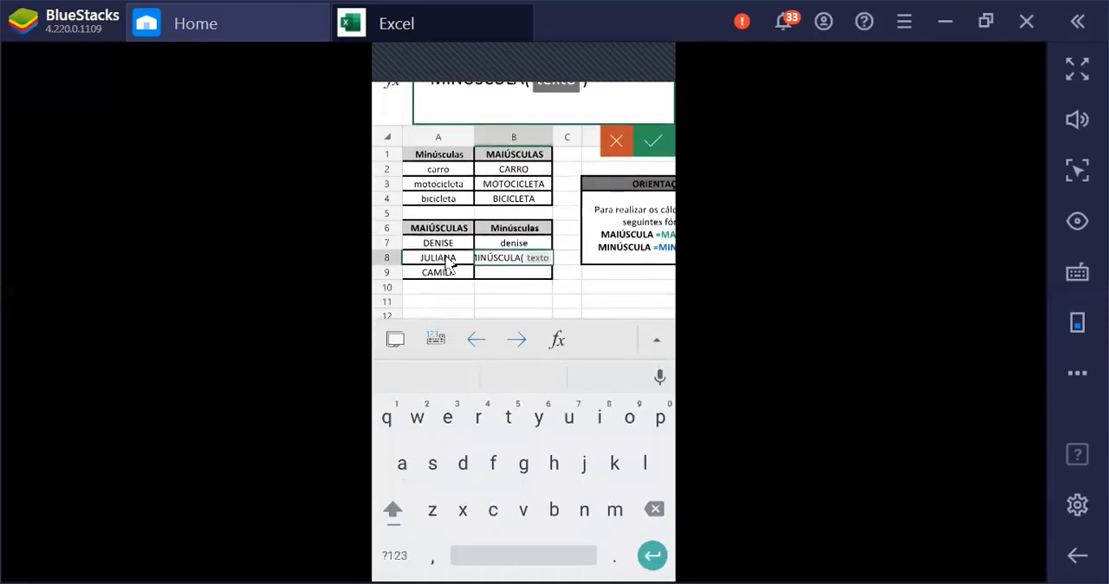
click(438, 259)
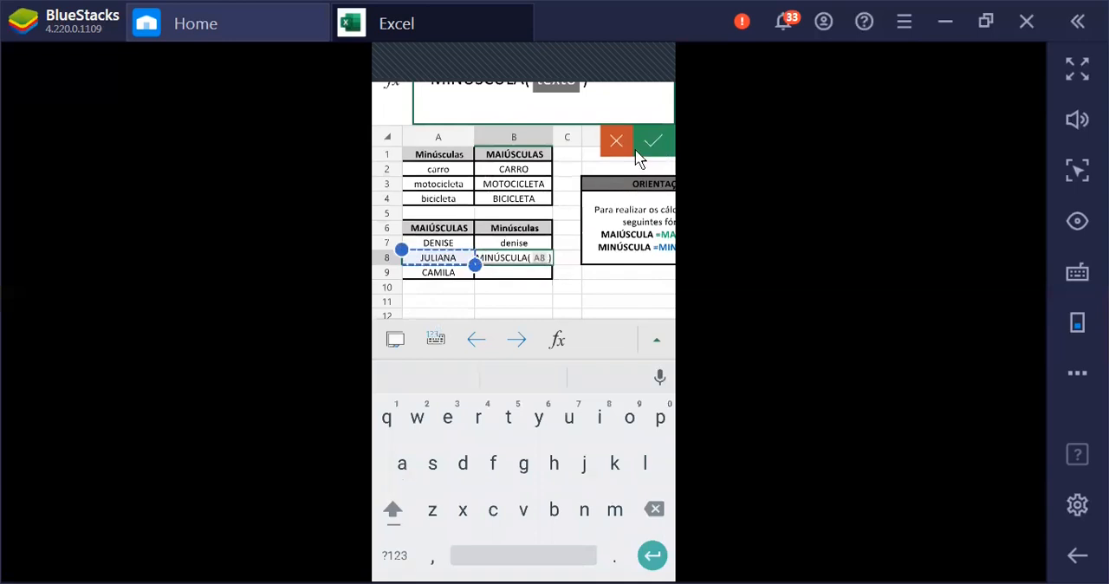
key(Return)
Enter a MINÚSCULA formula in cell B9 with A9 as its text argument
click(522, 334)
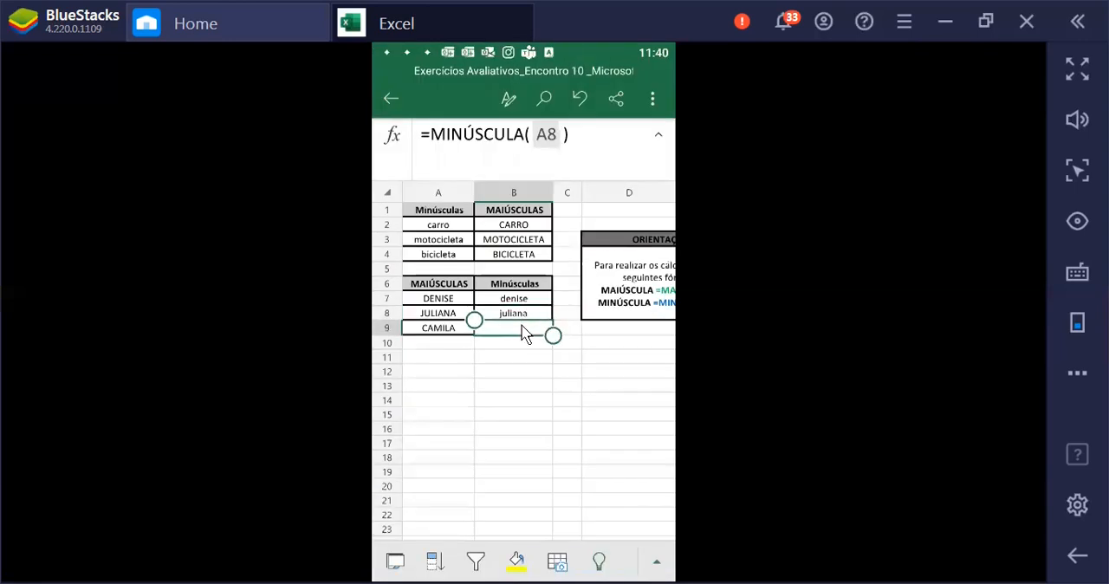
click(522, 333)
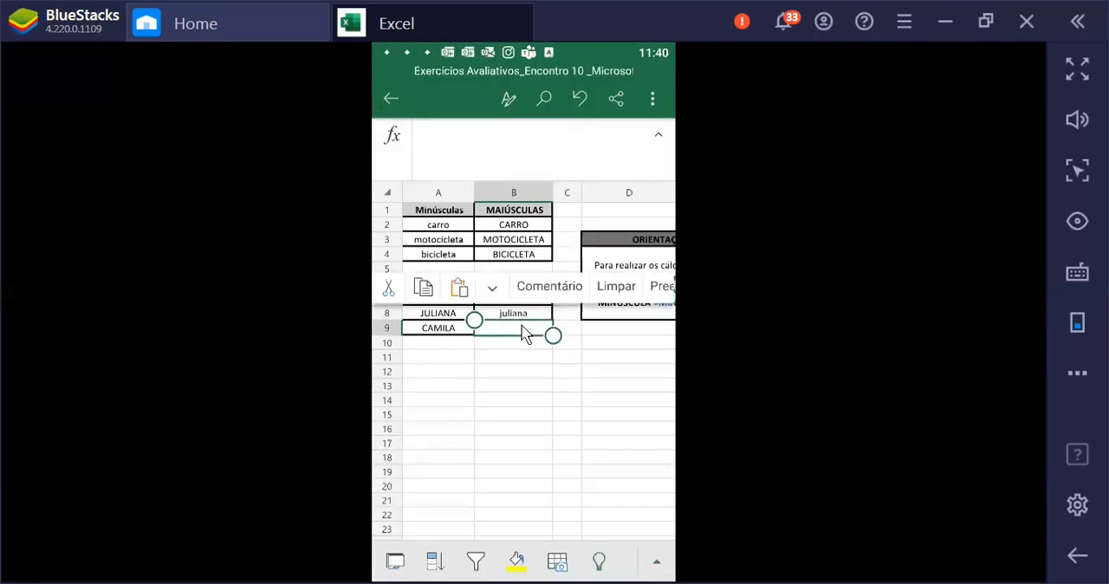
click(390, 137)
click(433, 173)
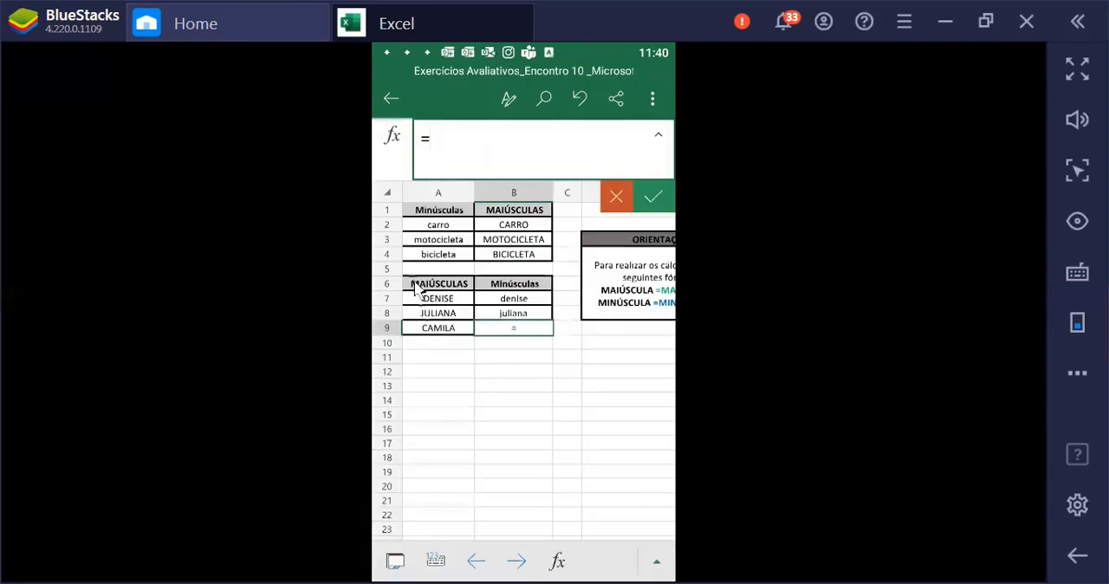
click(444, 276)
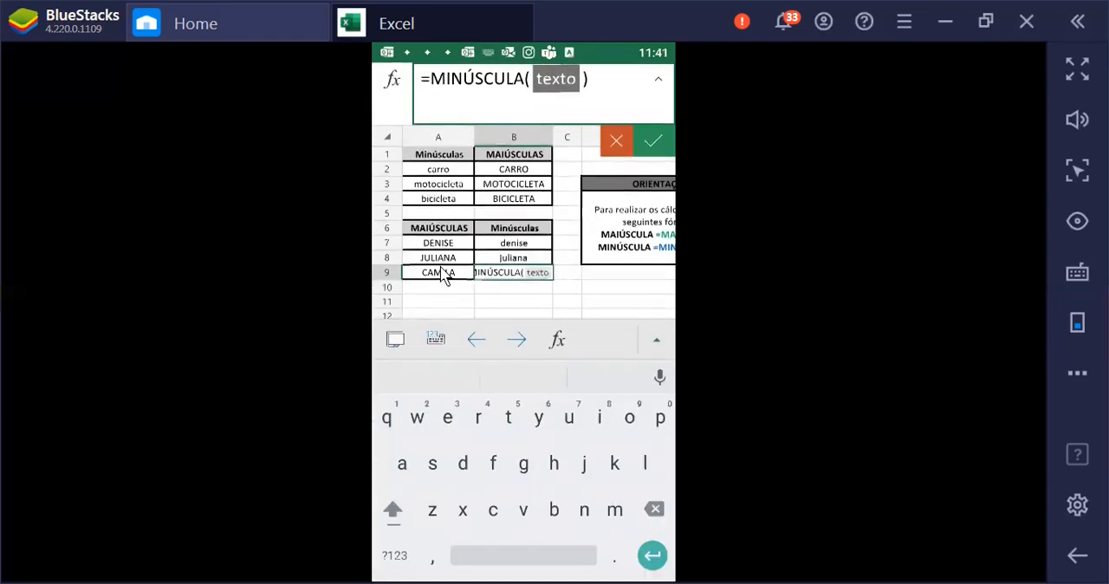
click(664, 142)
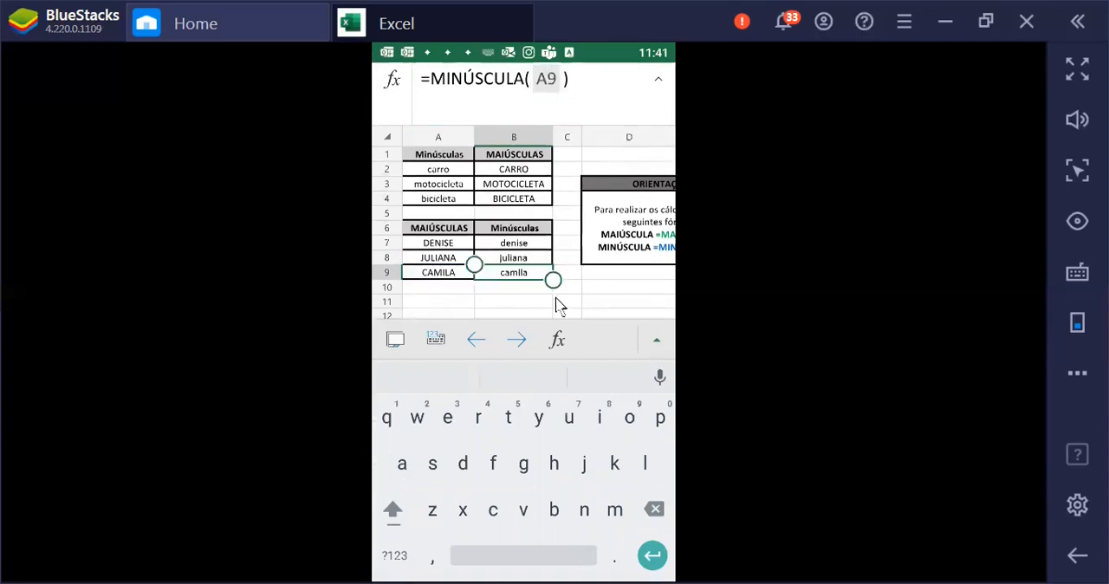
drag(544, 278, 544, 310)
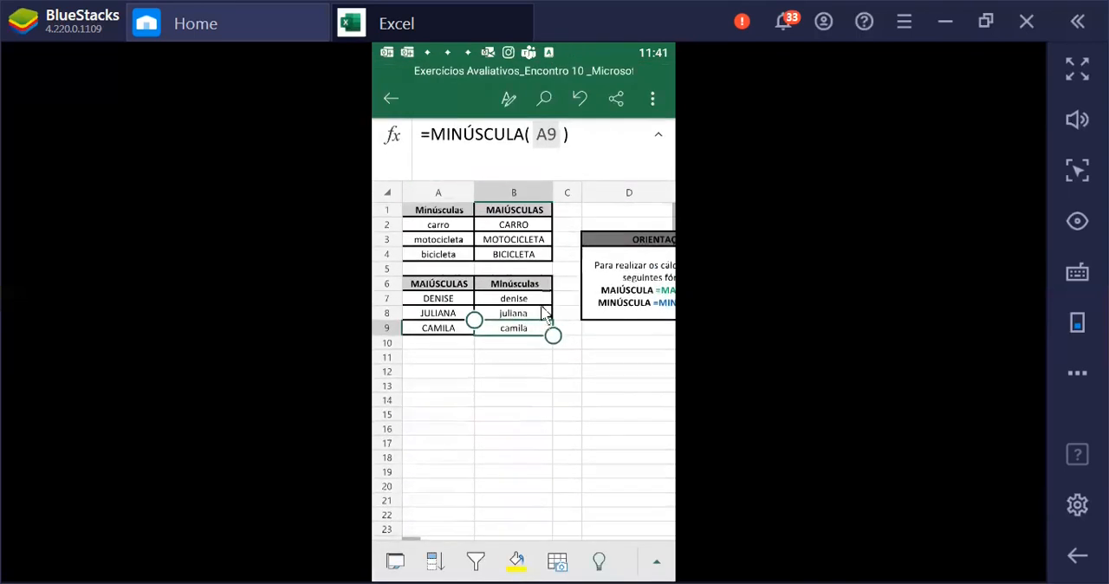
Enter a PRI.MAIÚSCULA formula in cell B11 with B7 as its text argument
click(487, 356)
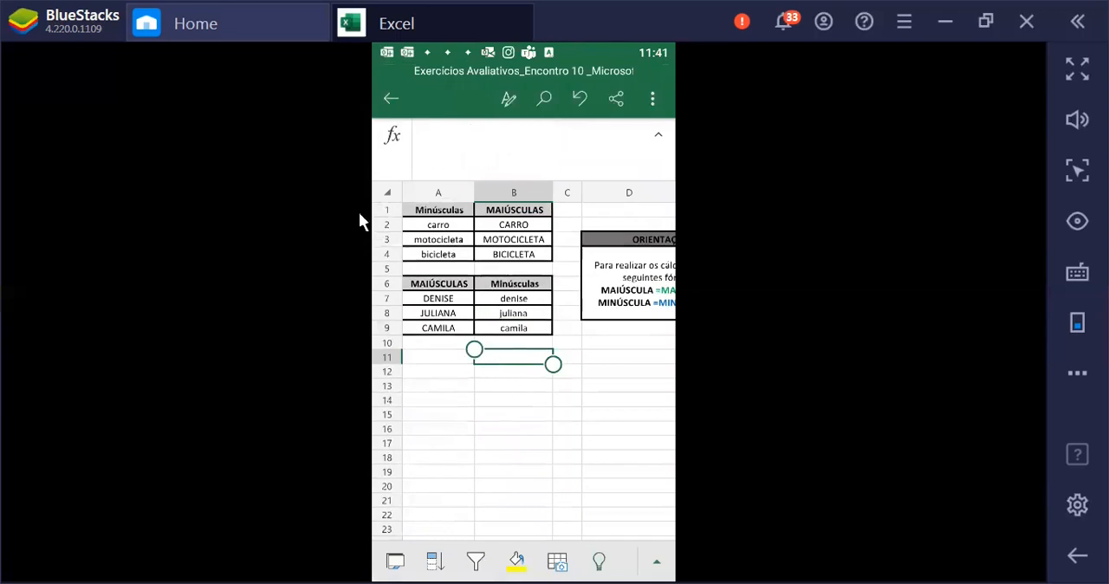
click(392, 139)
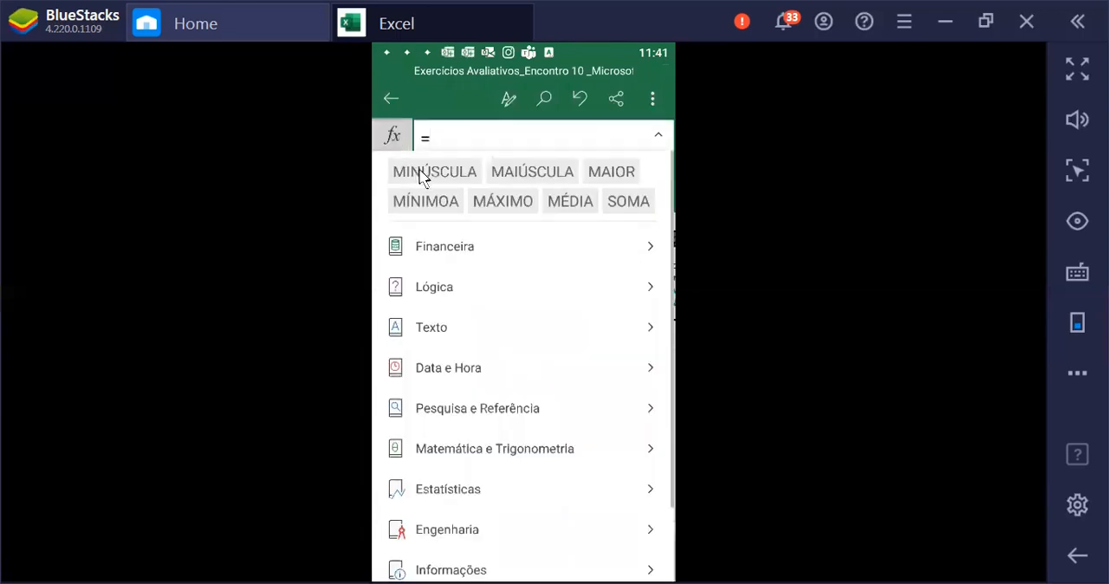
click(455, 153)
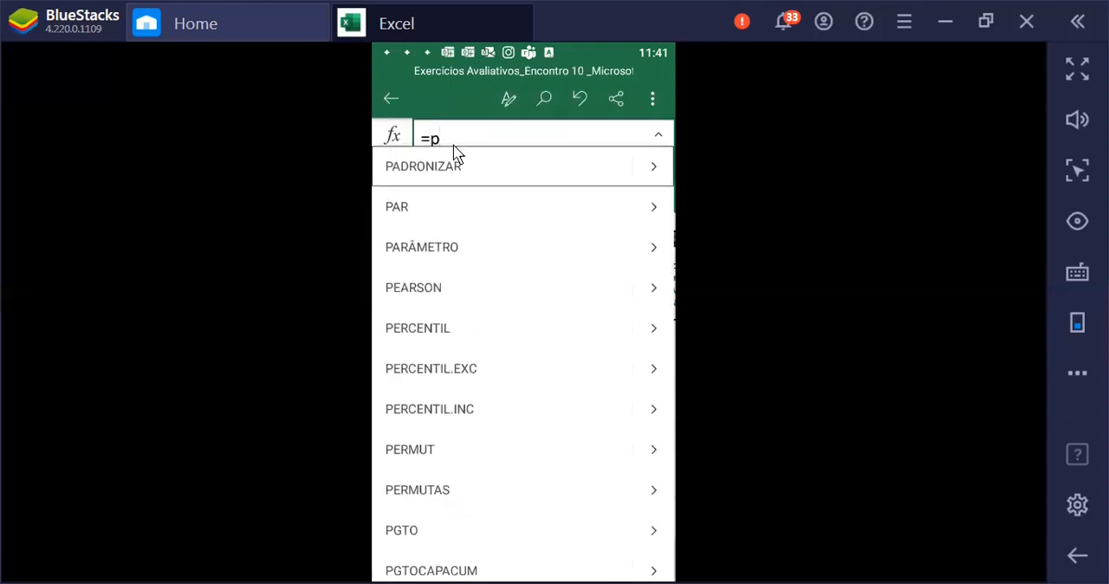
scroll(456, 153, down, 5)
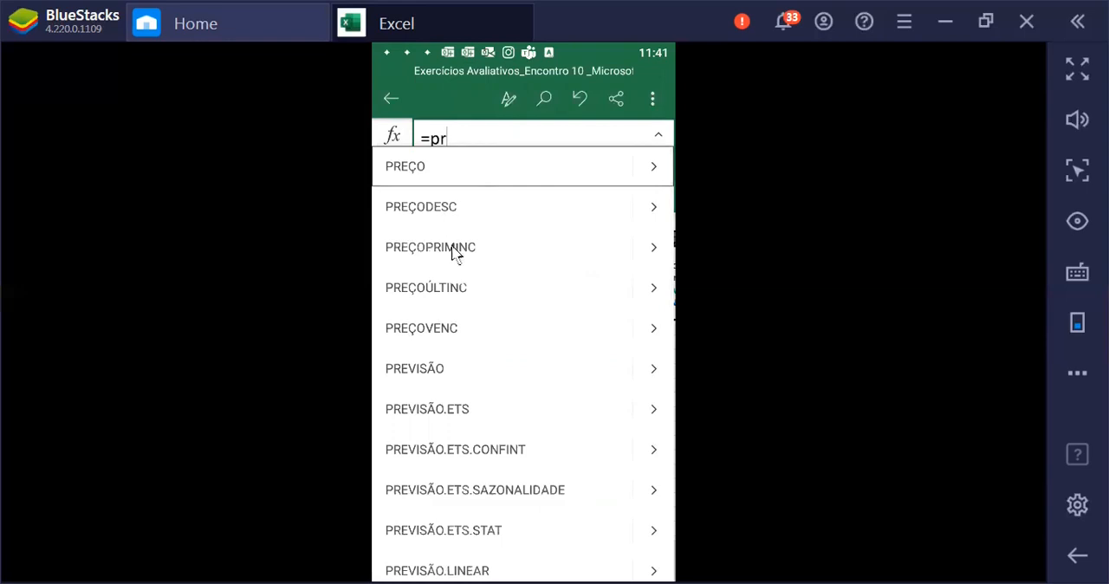
scroll(441, 331, down, 3)
scroll(451, 317, down, 1)
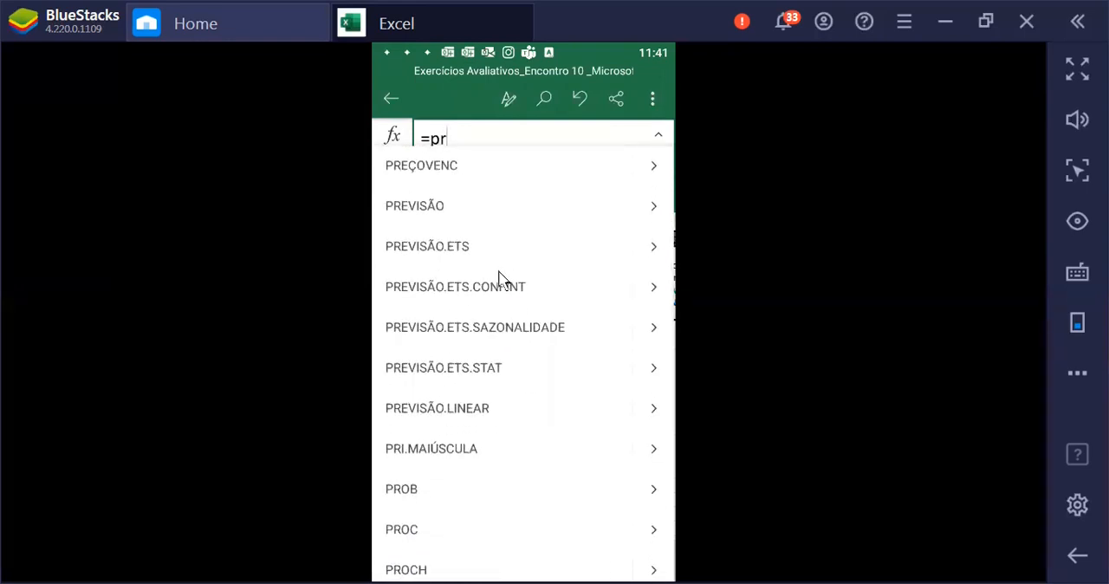
click(444, 453)
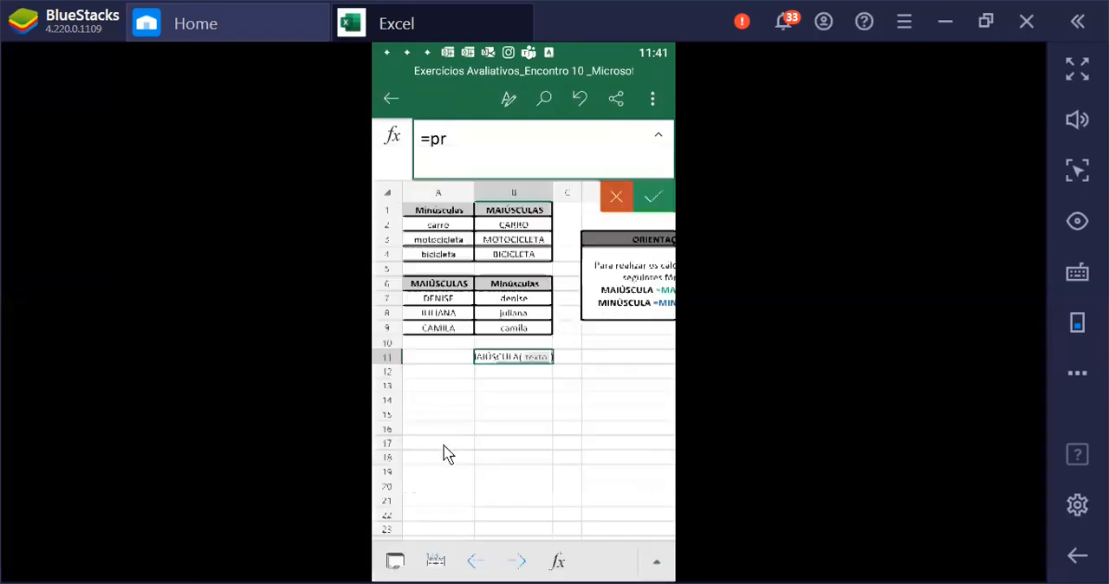
click(520, 299)
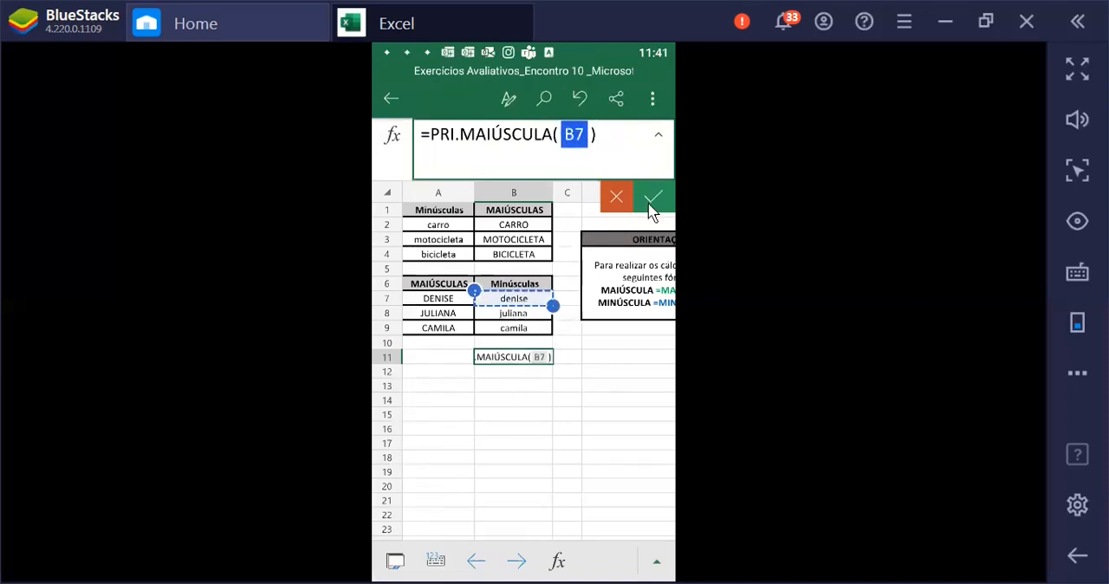
click(651, 200)
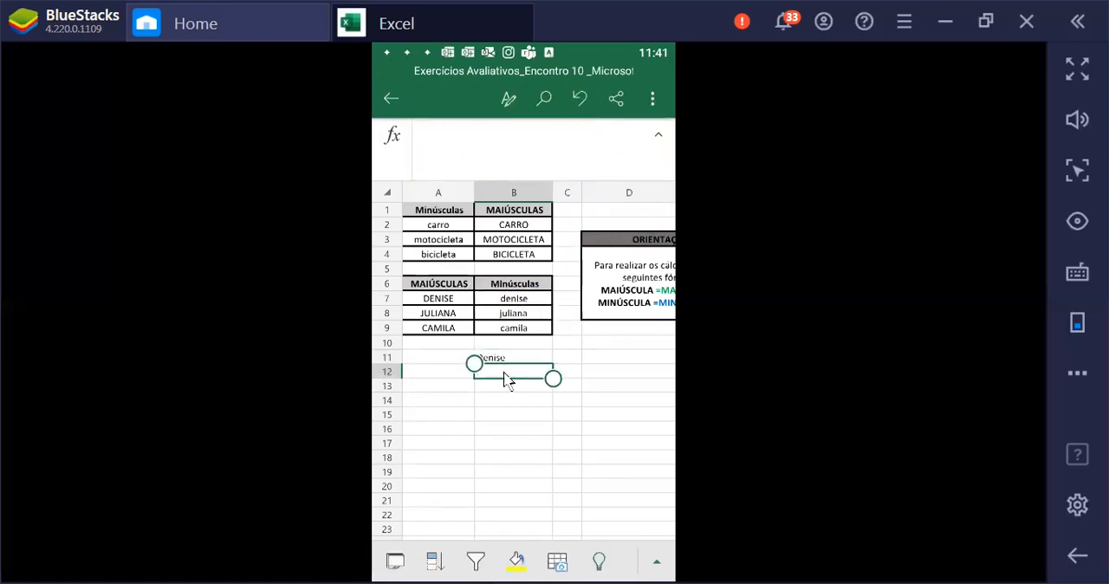
click(513, 415)
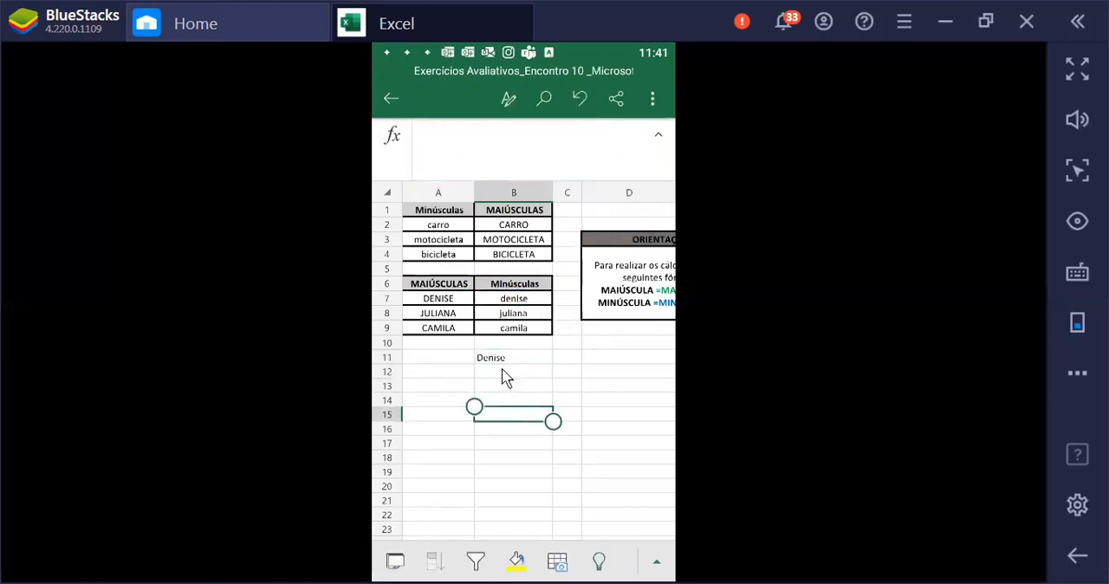
Enter a PRI.MAIÚSCULA formula in cell B12 with B8 as its text argument
click(511, 375)
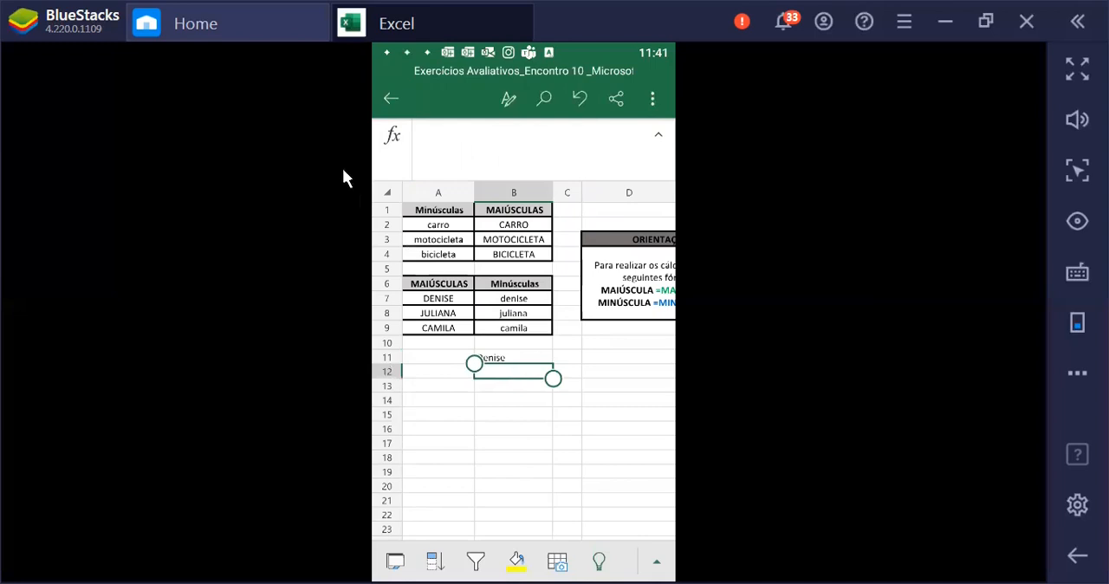
click(390, 139)
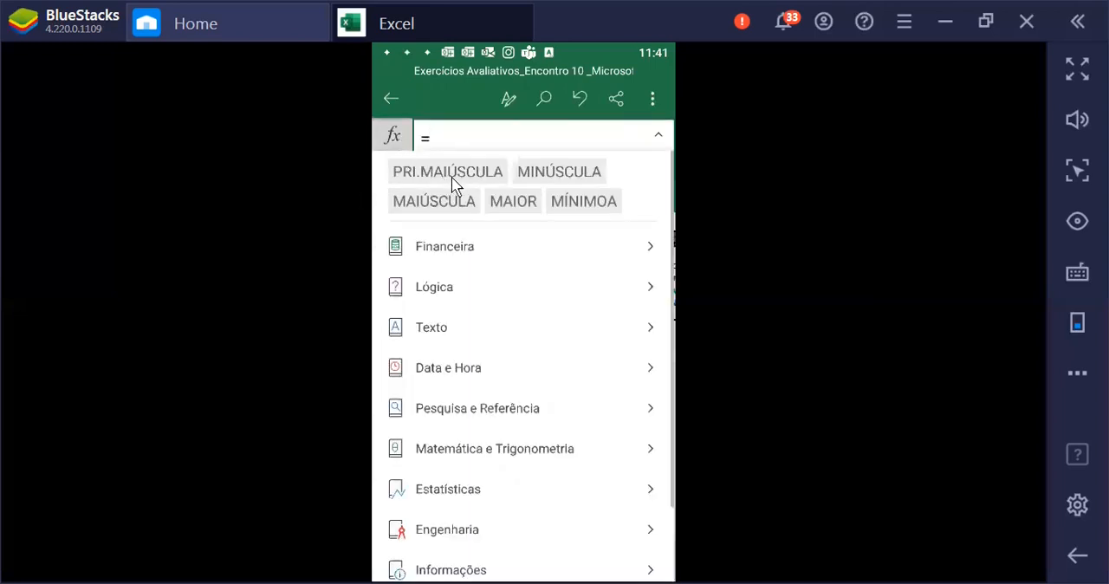
click(452, 178)
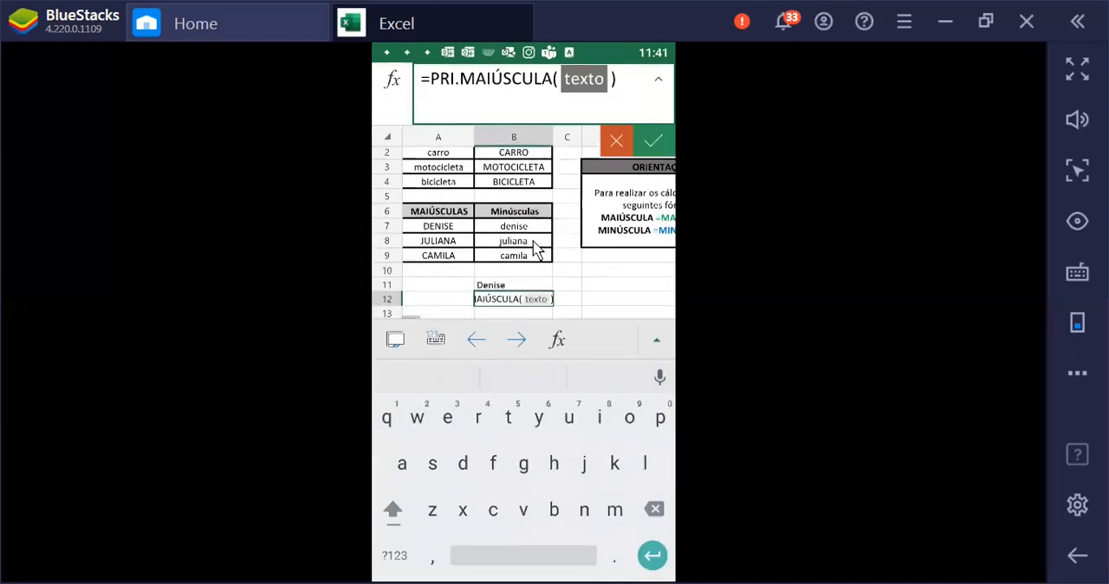
click(534, 247)
click(653, 141)
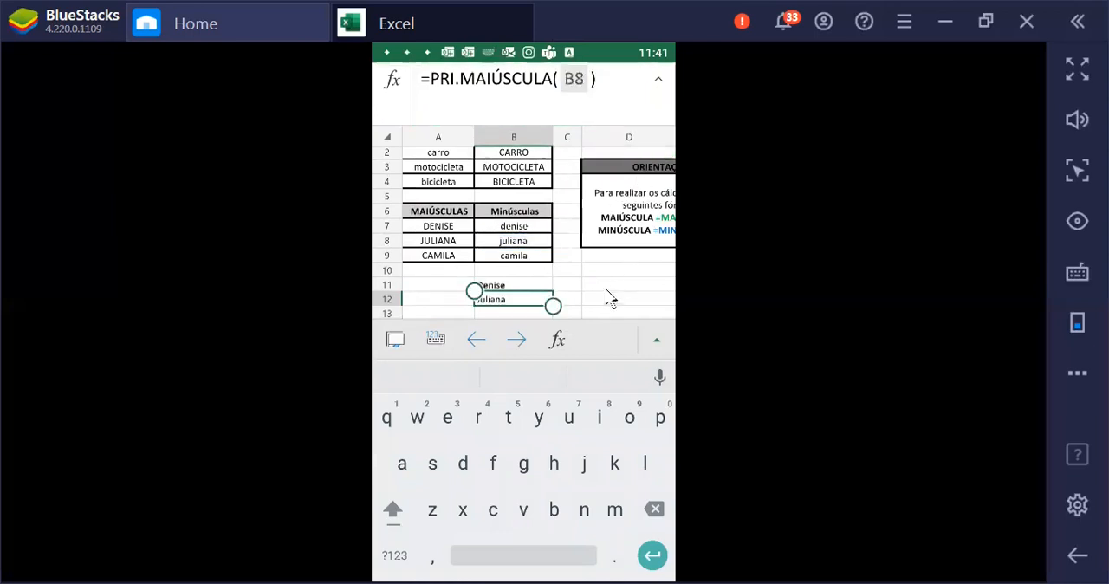
click(584, 289)
drag(511, 351, 558, 381)
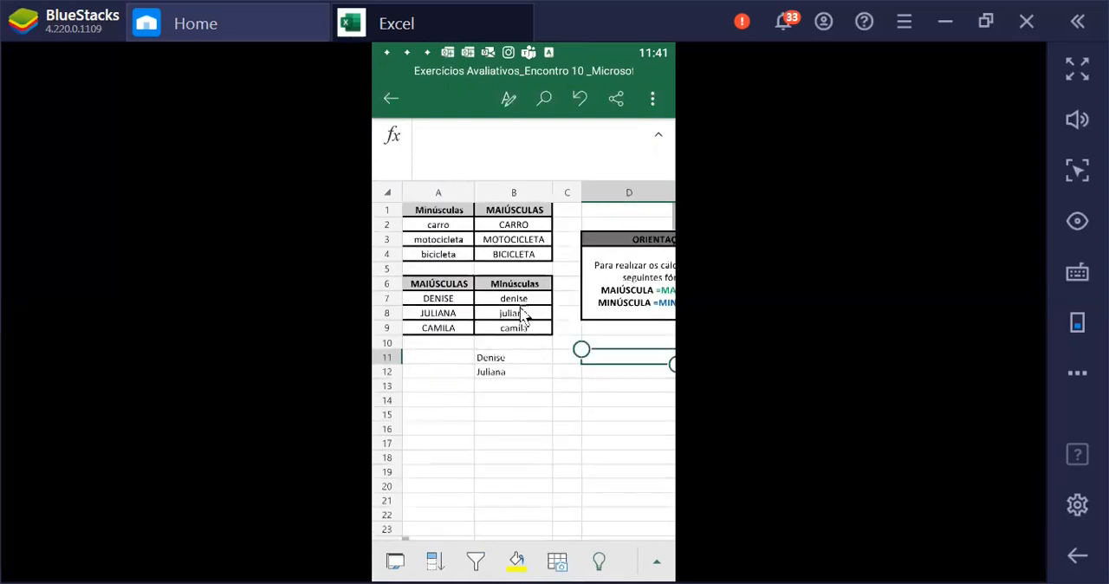
Switch to the EXERCÍCIO 4 worksheet
click(401, 563)
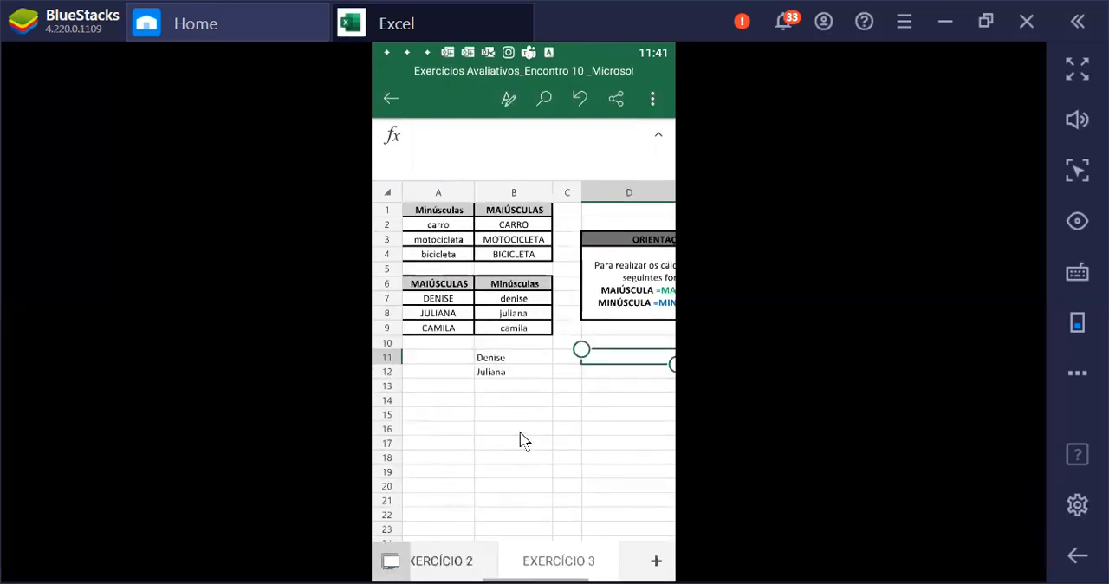
drag(530, 567, 417, 568)
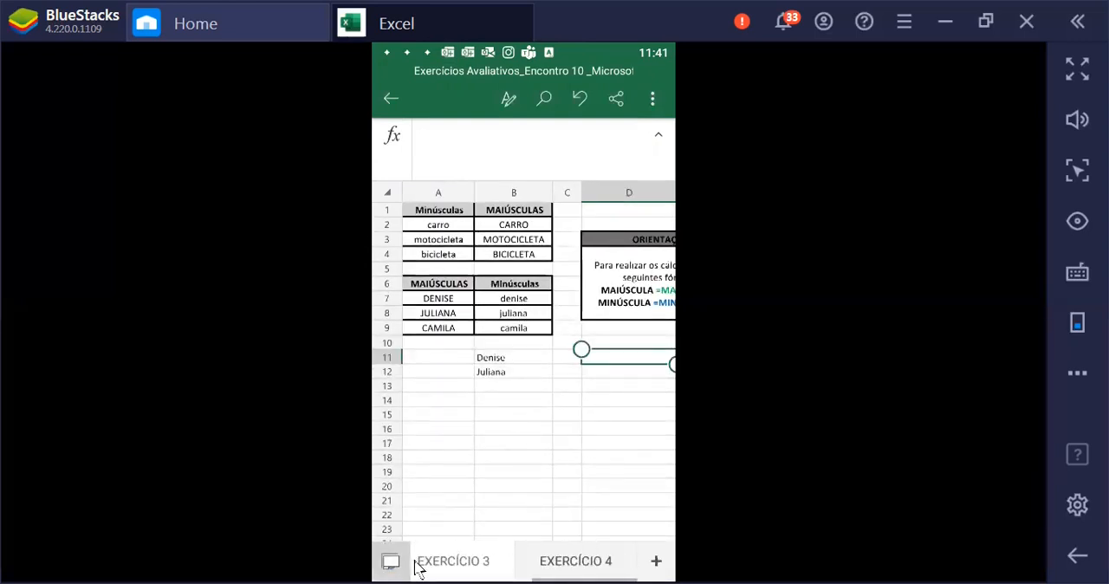
click(575, 562)
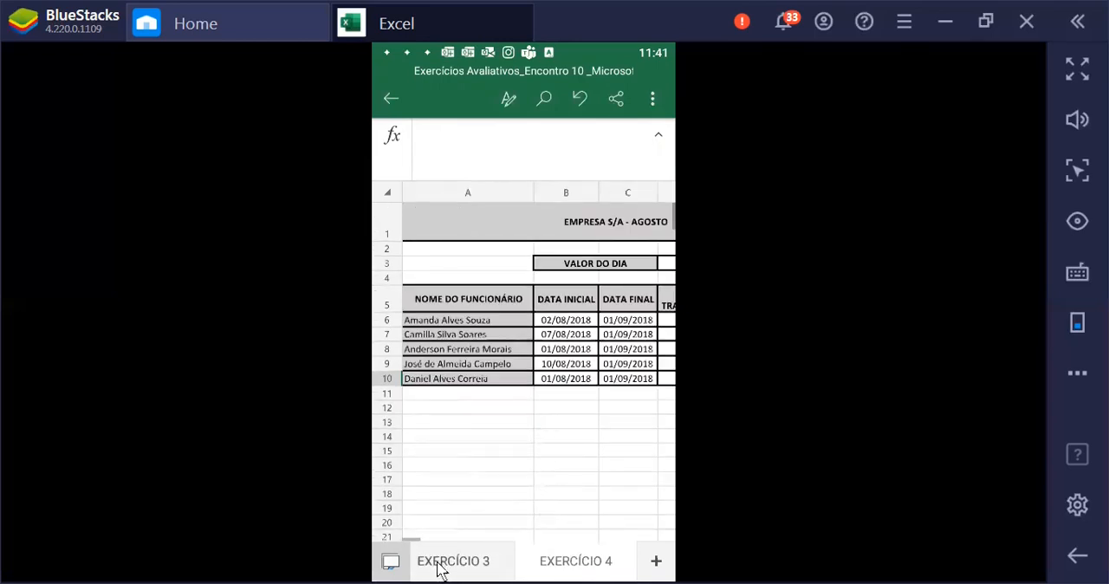
Examine the employee table's DATA INICIAL, DATA FINAL, DIAS TRABALHADOS and SALÁRIO columns and the VALOR DO DIA cell
click(582, 376)
key(Right)
key(Right)
key(Right)
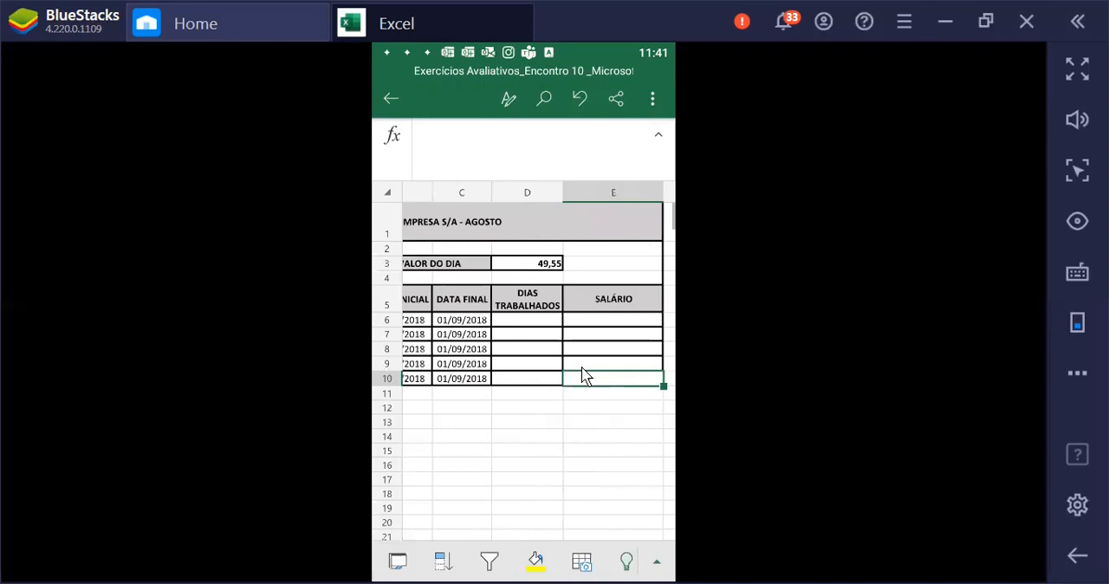
key(Left)
key(Left)
key(Left)
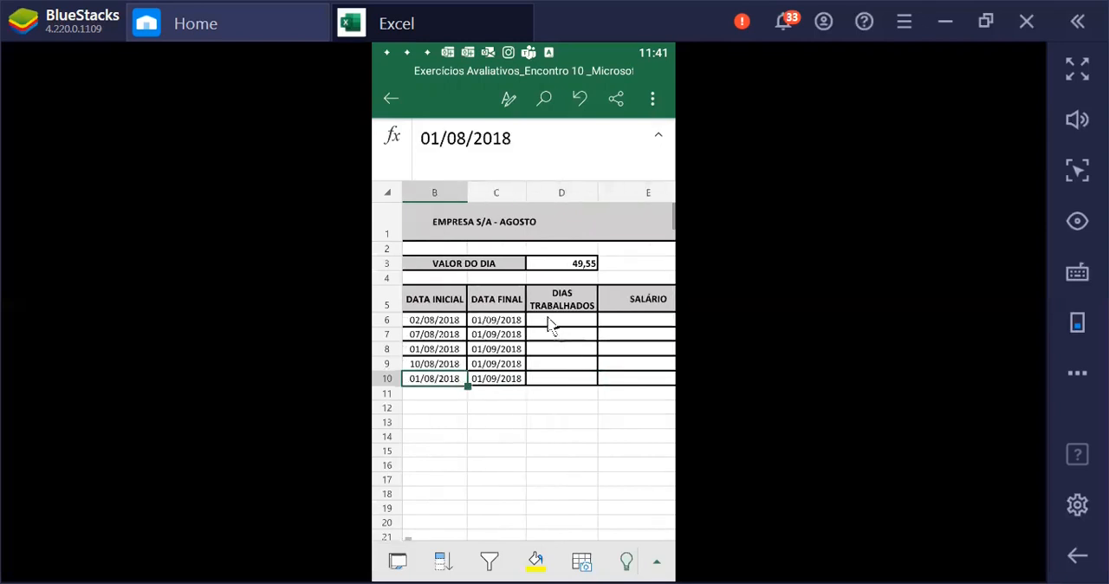
click(446, 324)
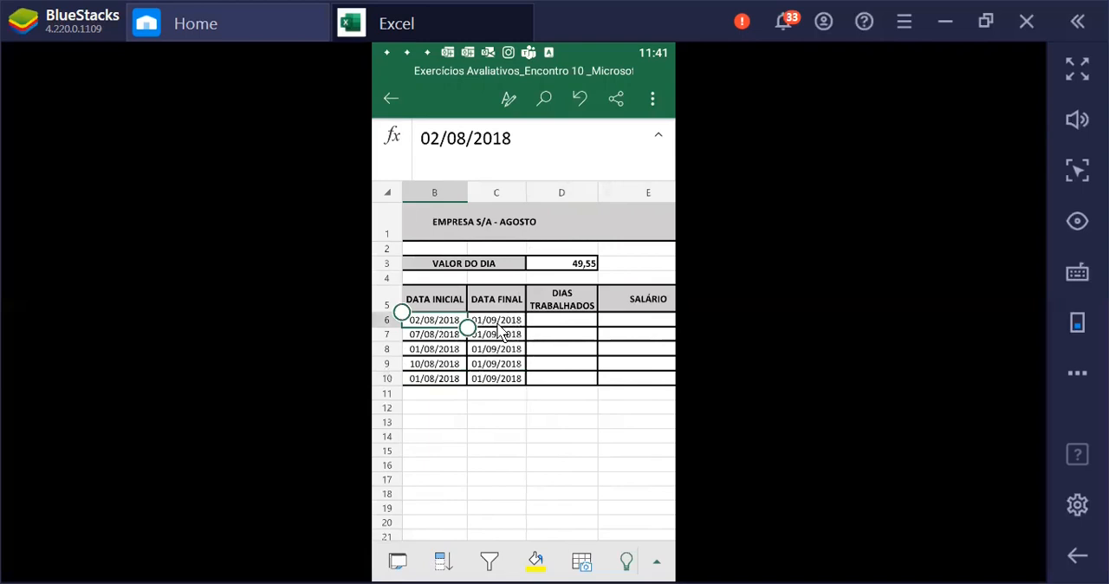
click(511, 328)
Insert the DIAS function in cell D6 under DIAS TRABALHADOS
click(555, 332)
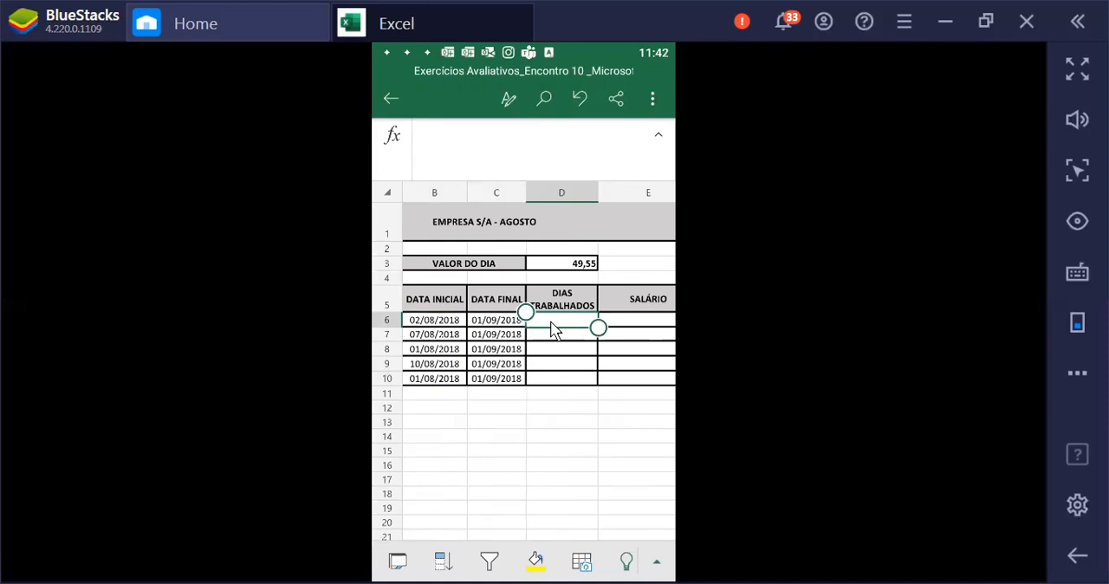
click(395, 138)
click(459, 153)
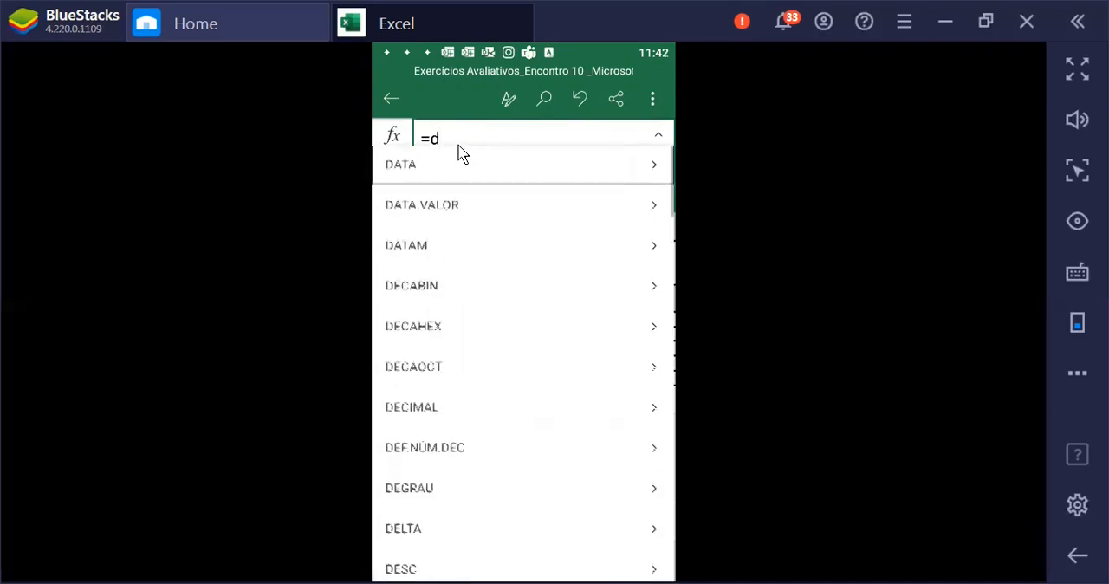
scroll(501, 215, down, 1)
scroll(501, 215, down, 15)
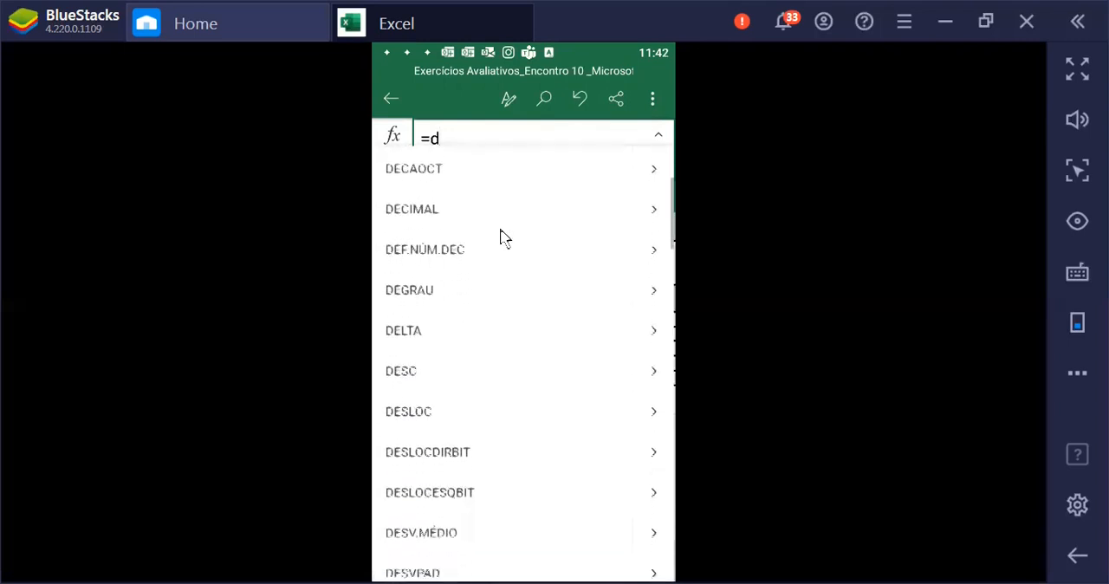
scroll(510, 252, down, 3)
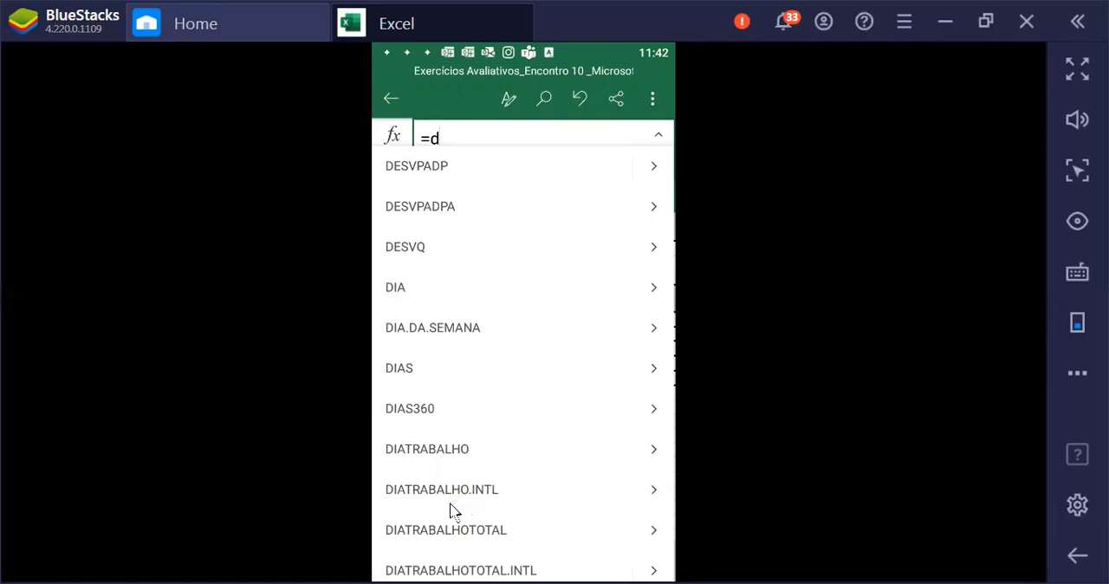
click(402, 372)
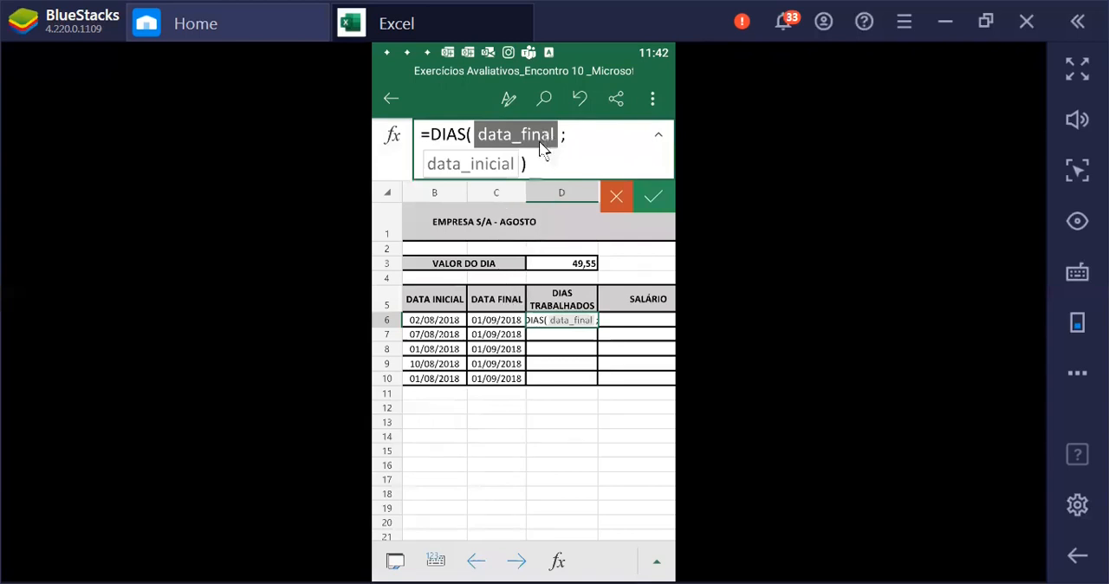
Complete the DIAS formula in D6 with C6 as the final date and B6 as the initial date
click(495, 323)
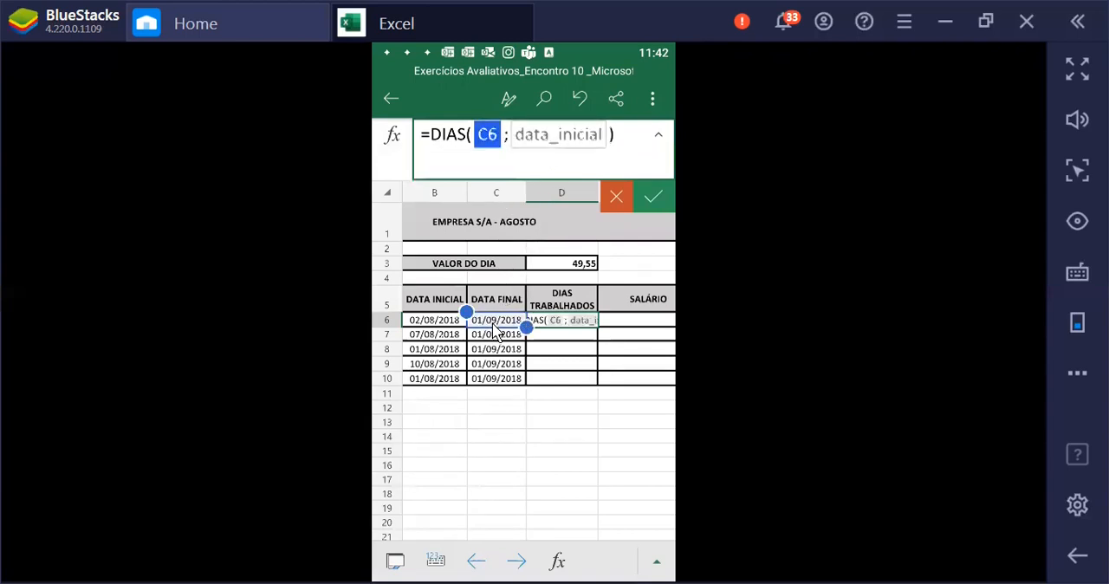
click(560, 177)
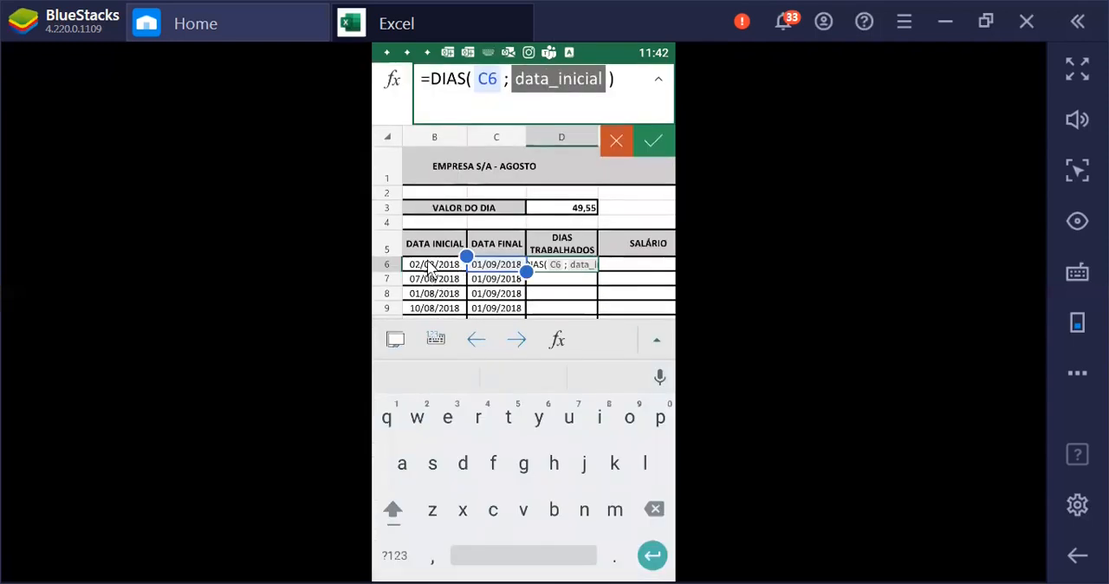
click(420, 267)
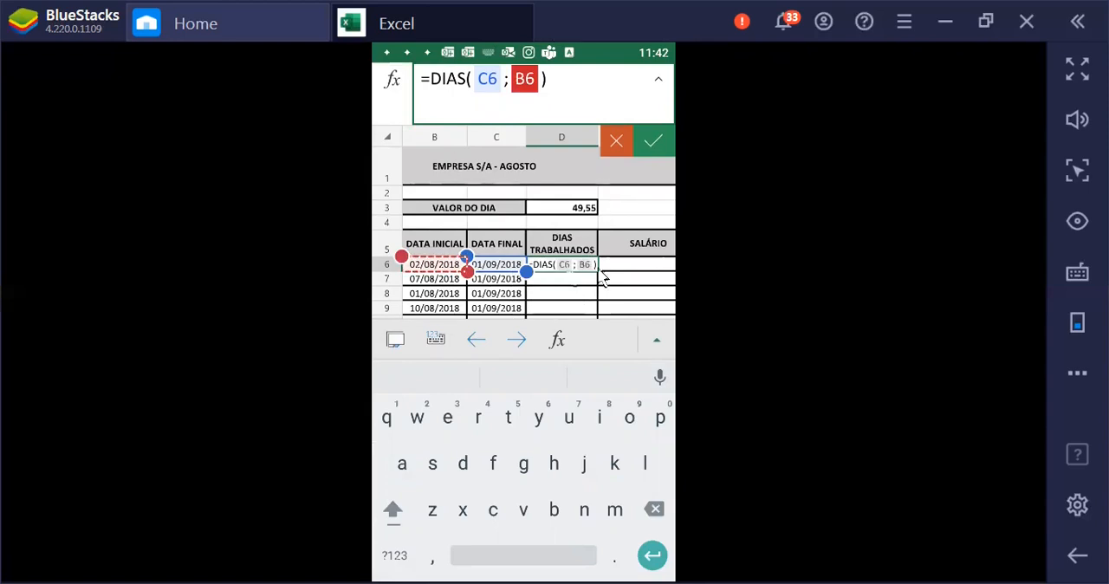
click(654, 140)
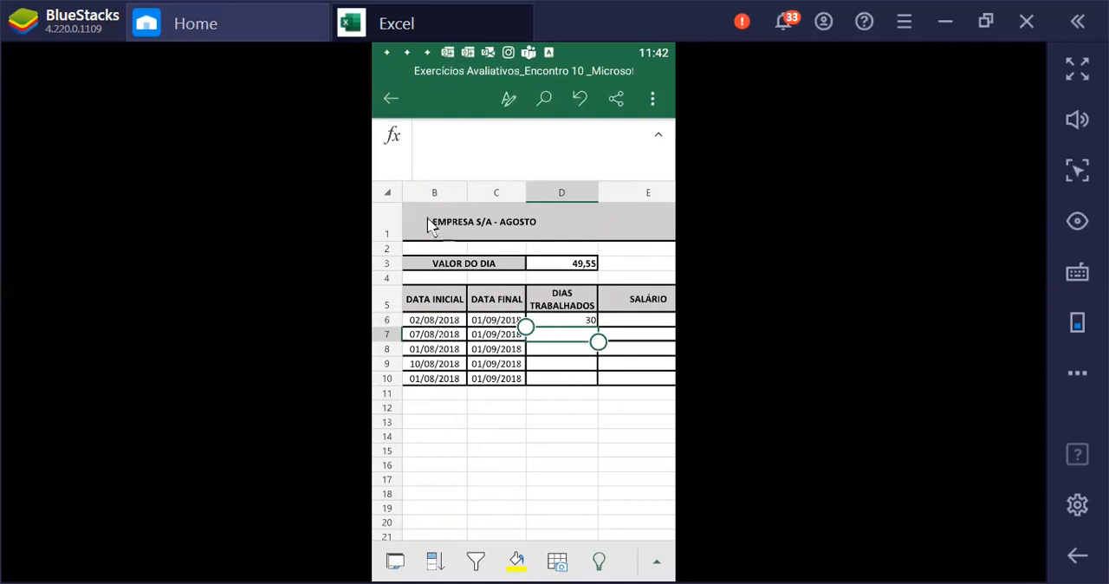
Enter a DIAS formula in cell D7 with C7 as the final date and B7 as the initial date
click(391, 139)
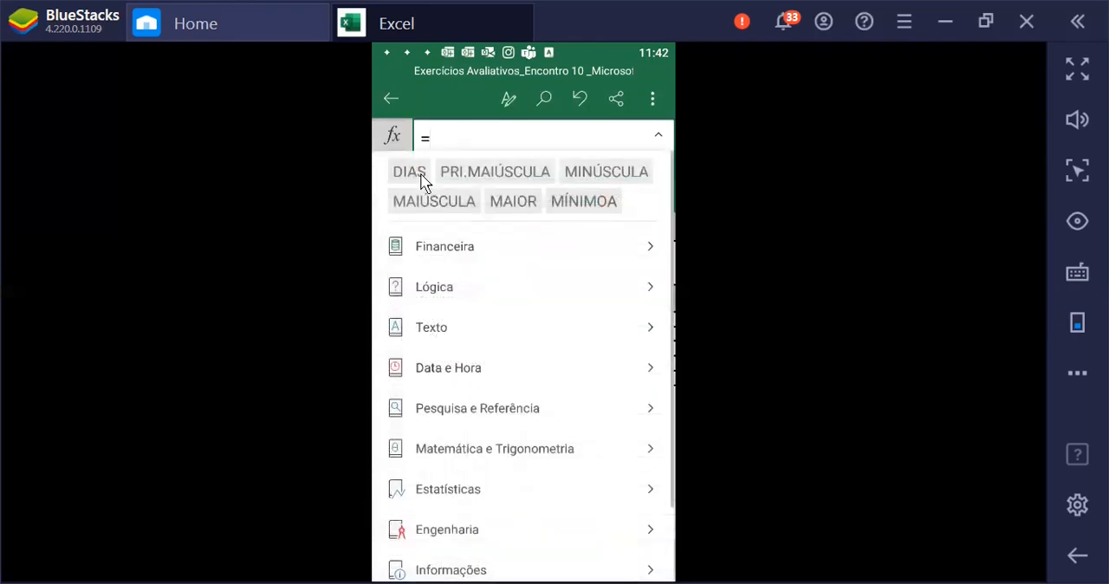
click(411, 172)
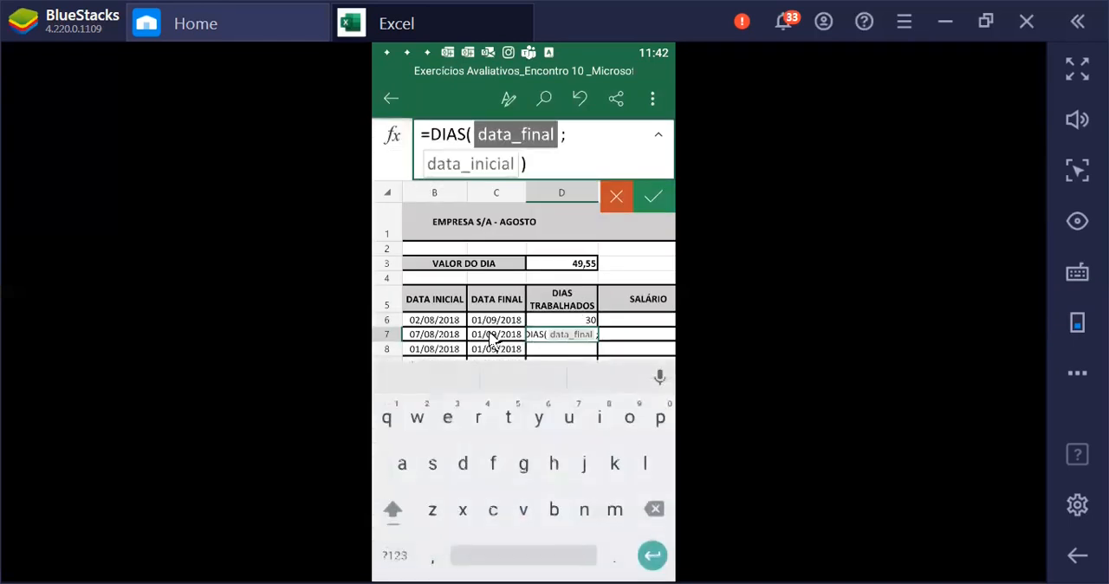
click(496, 278)
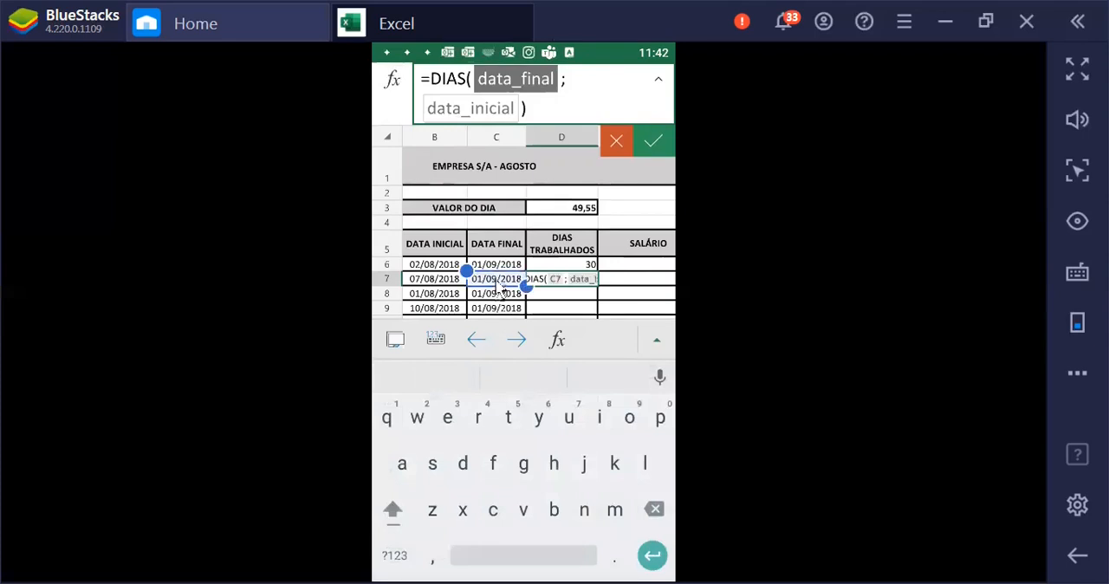
click(559, 79)
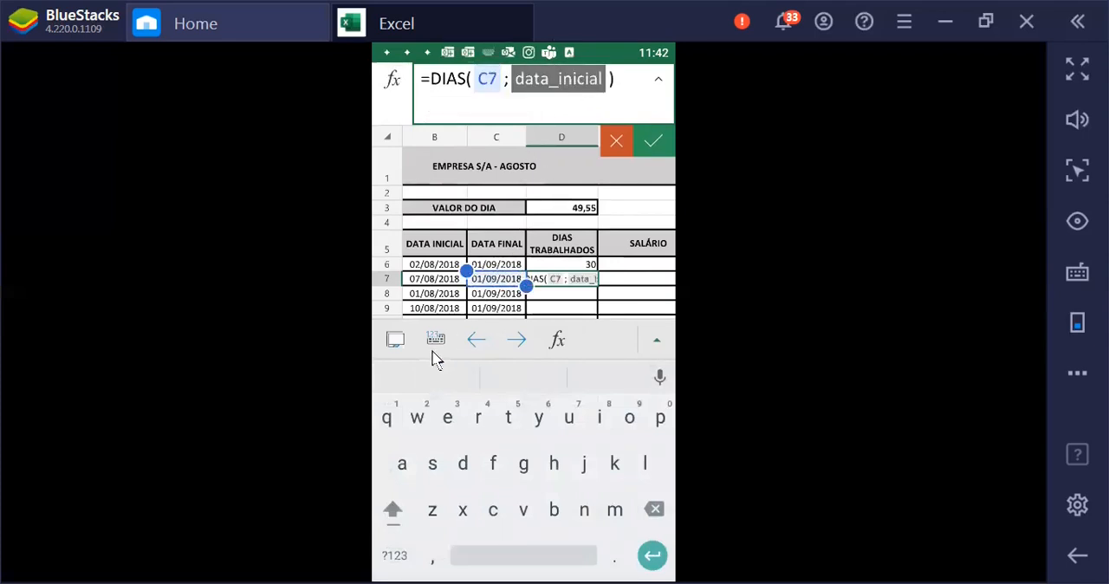
click(433, 279)
click(652, 140)
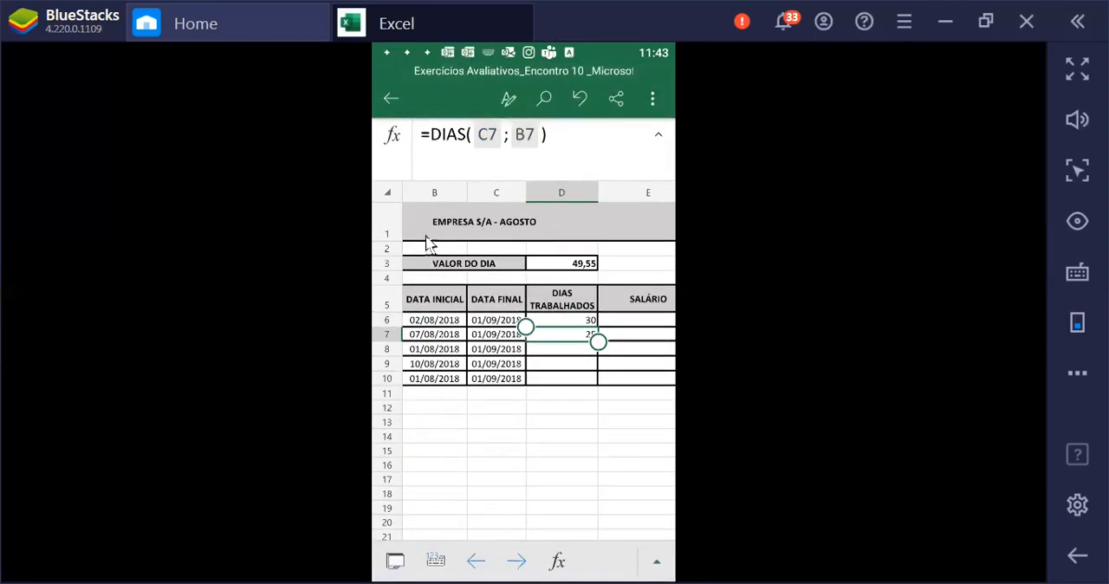
Enter a DIAS formula in cell D8 with C8 as the final date and B8 as the initial date
click(393, 141)
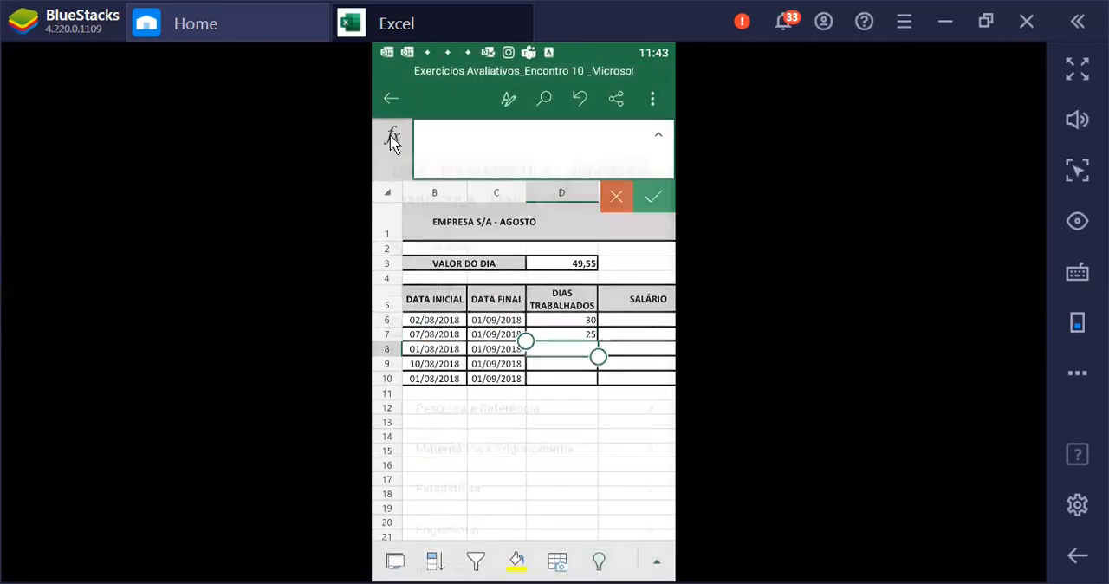
click(416, 180)
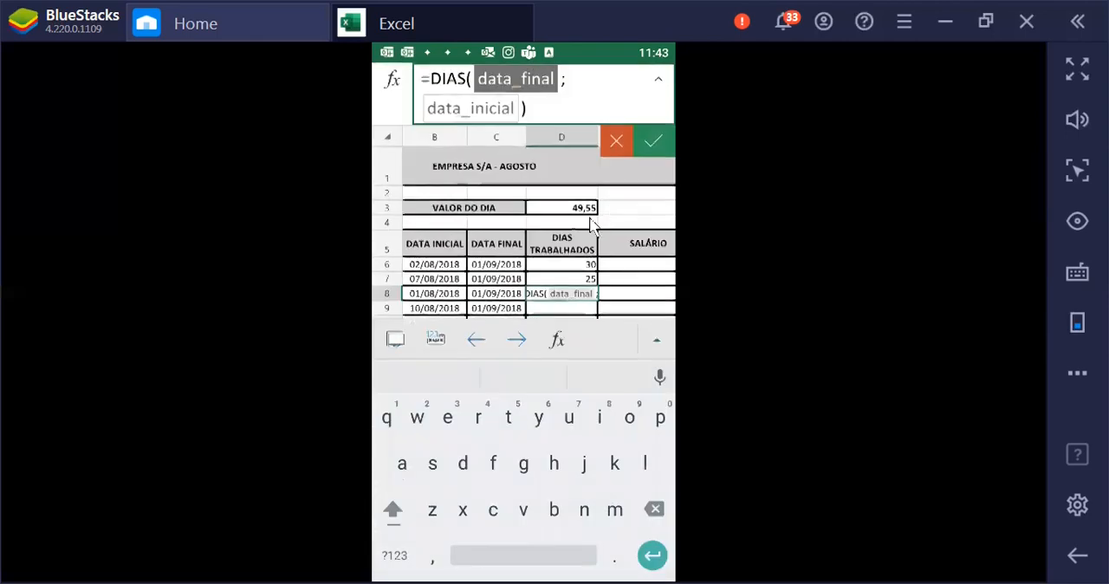
click(488, 294)
click(548, 89)
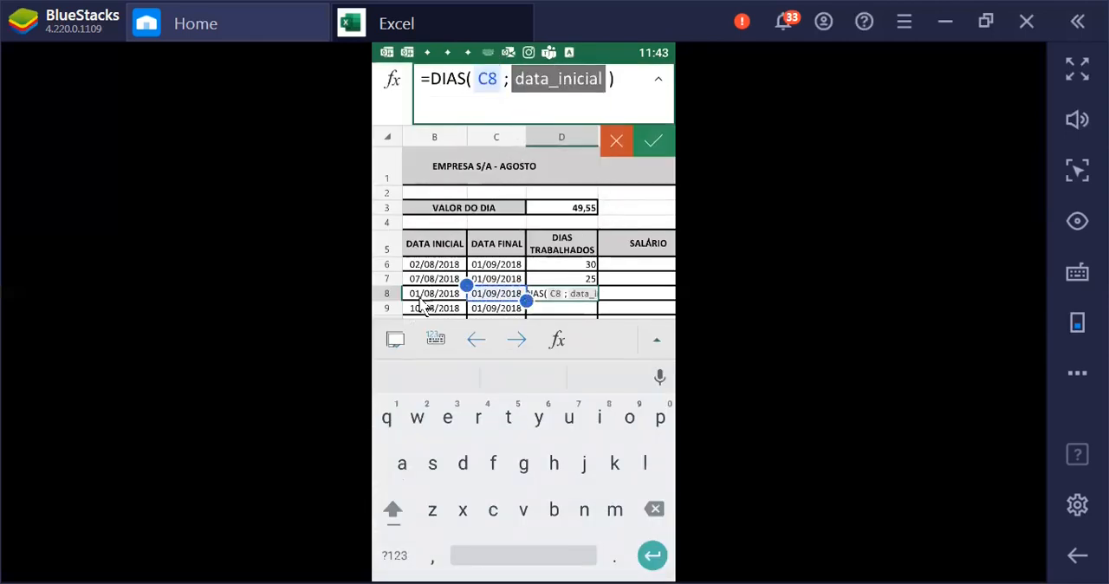
click(432, 297)
click(656, 143)
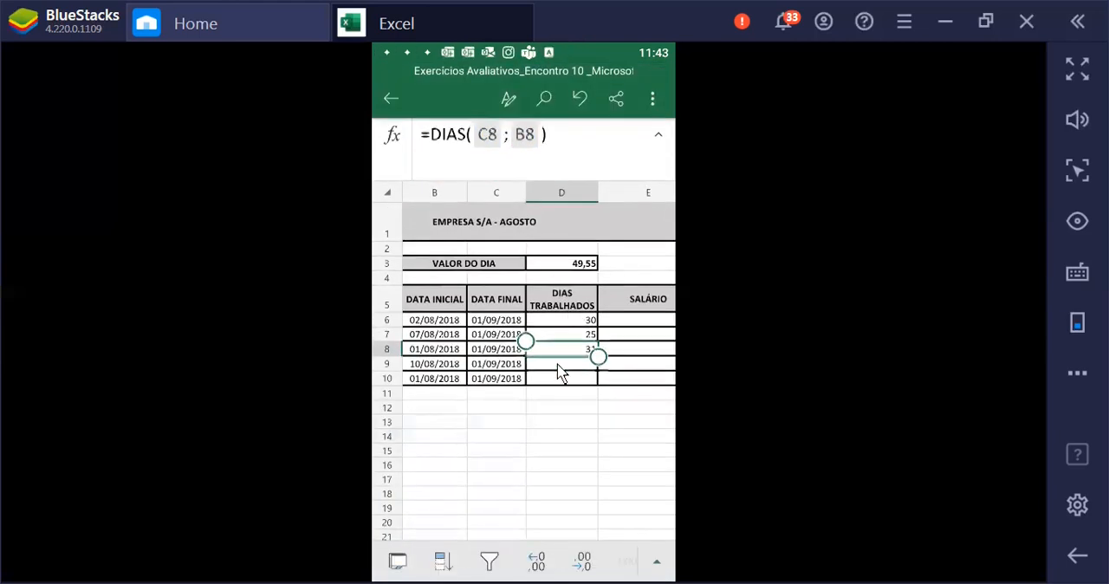
Enter a DIAS formula in cell D9 with C9 as the final date and B9 as the initial date
click(560, 371)
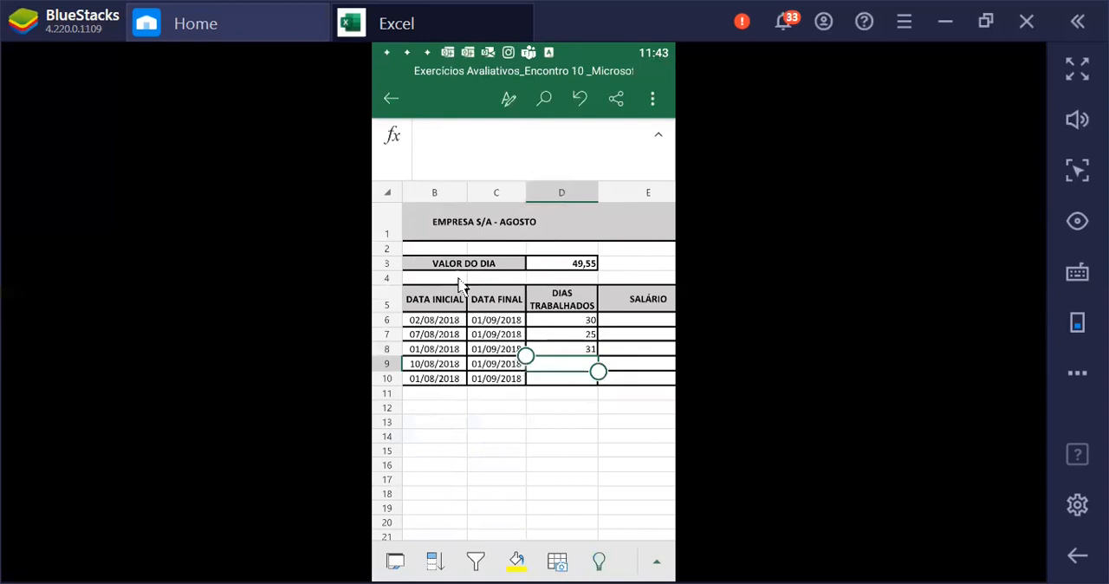
click(387, 137)
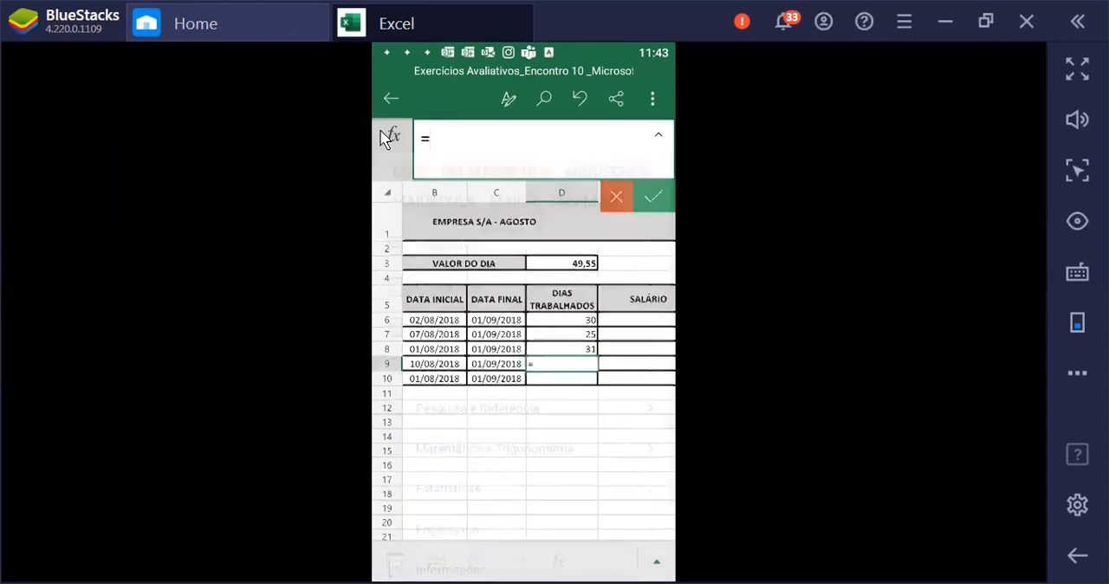
click(409, 173)
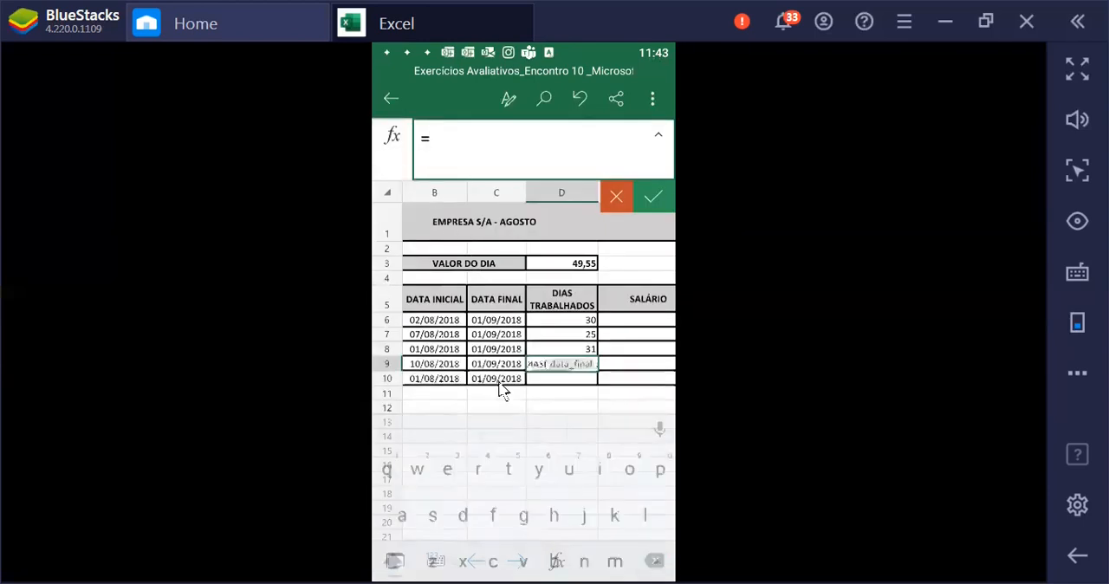
click(495, 300)
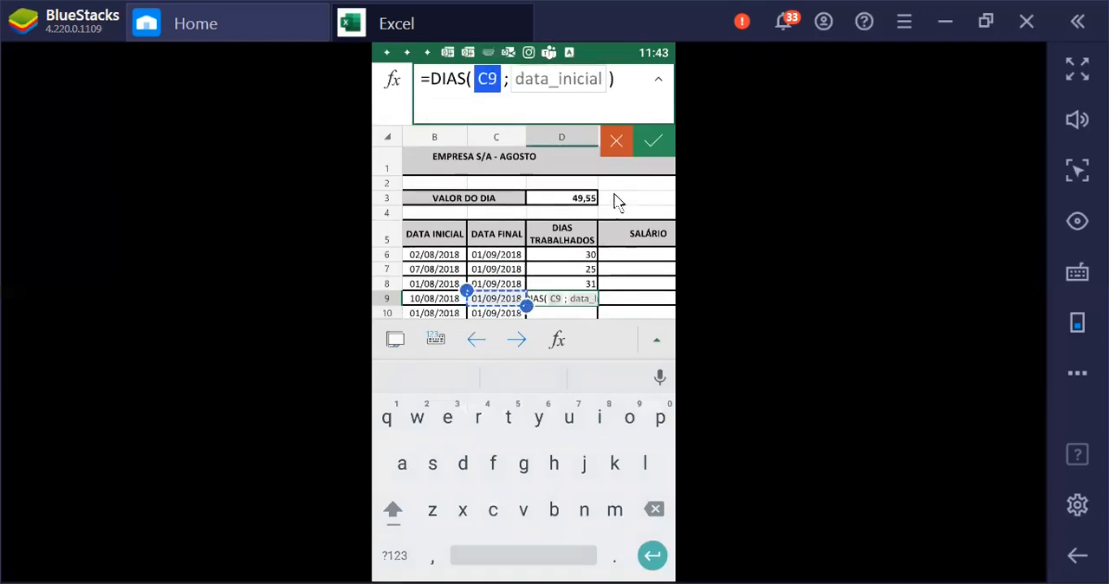
click(567, 81)
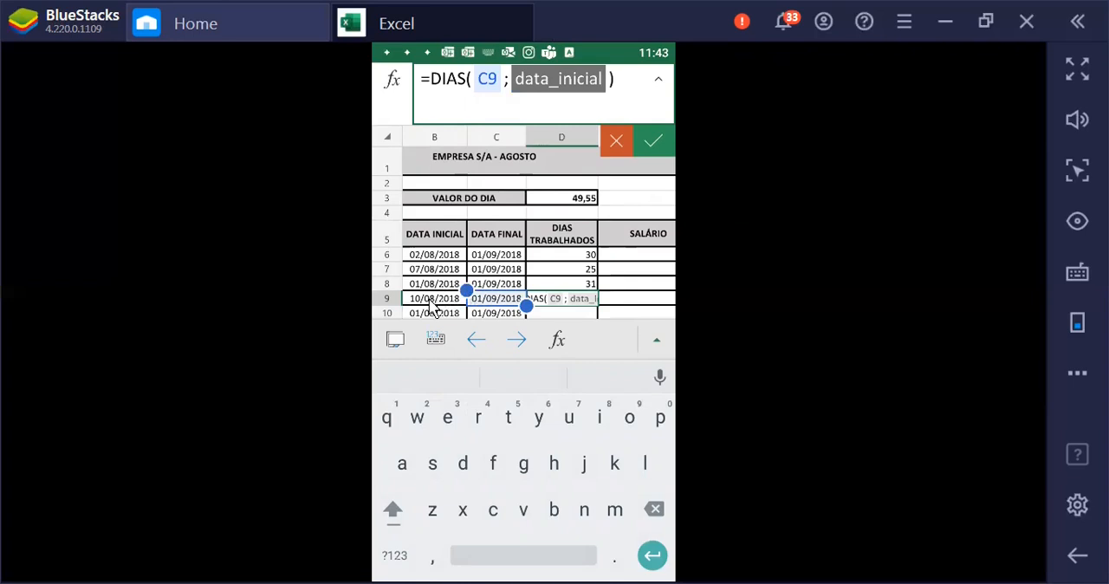
click(451, 298)
click(651, 141)
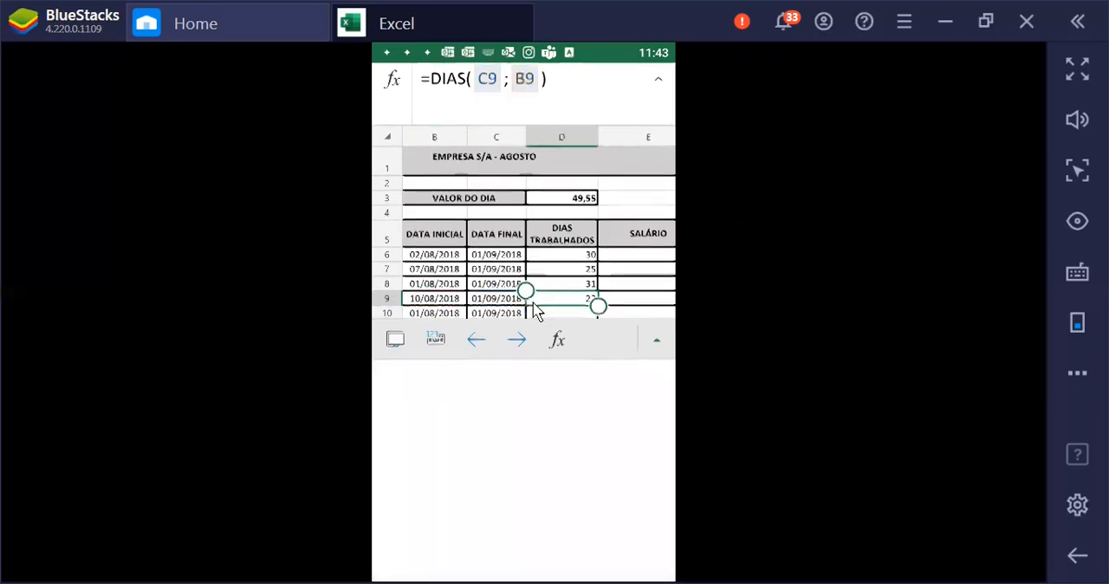
Enter a DIAS formula in cell D10 with C10 as the final date and B10 as the initial date
click(570, 373)
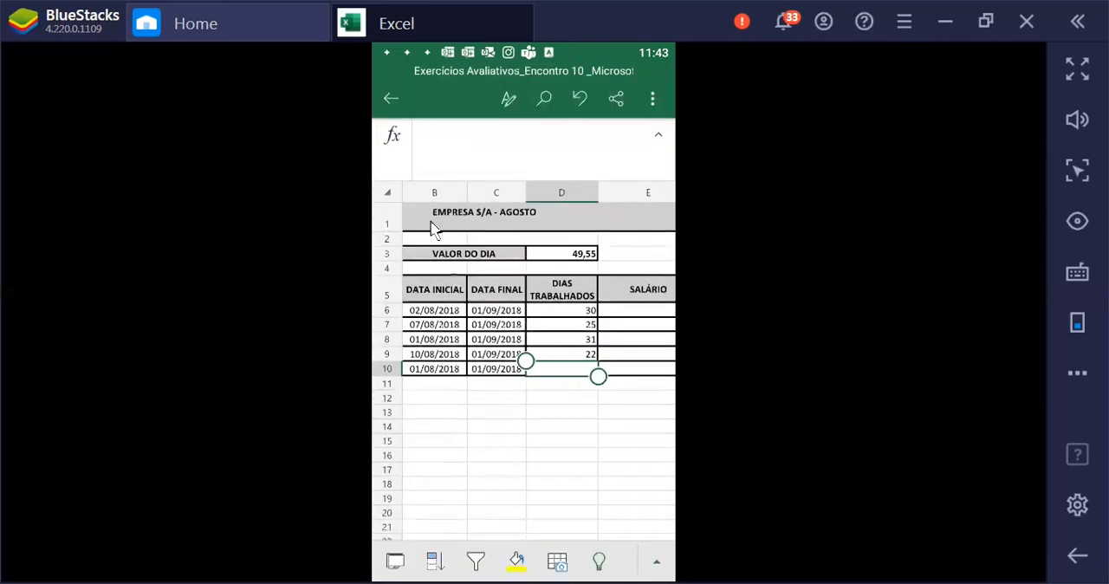
click(394, 140)
click(414, 173)
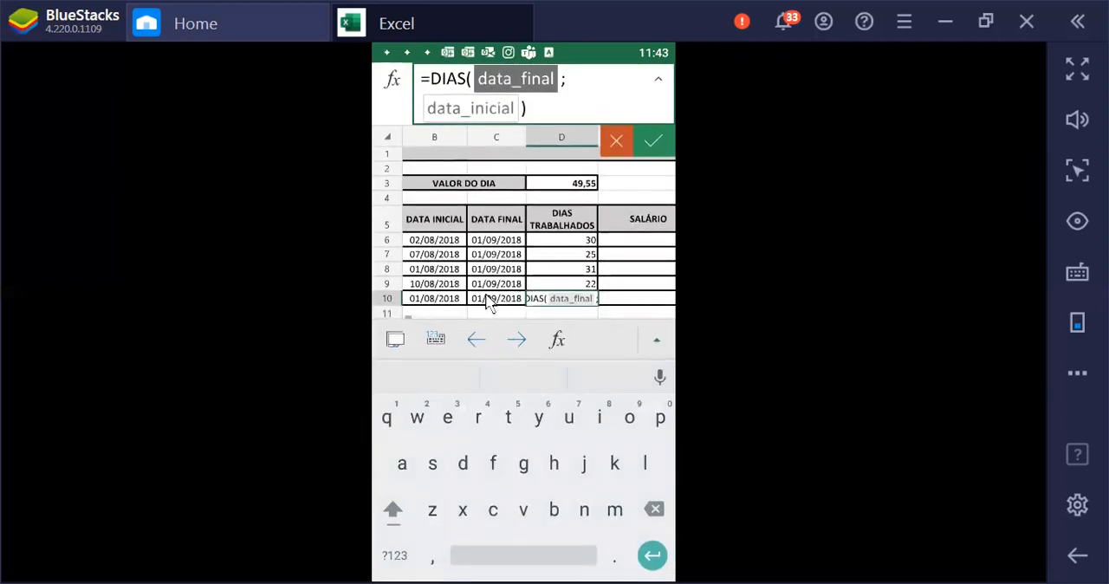
click(497, 298)
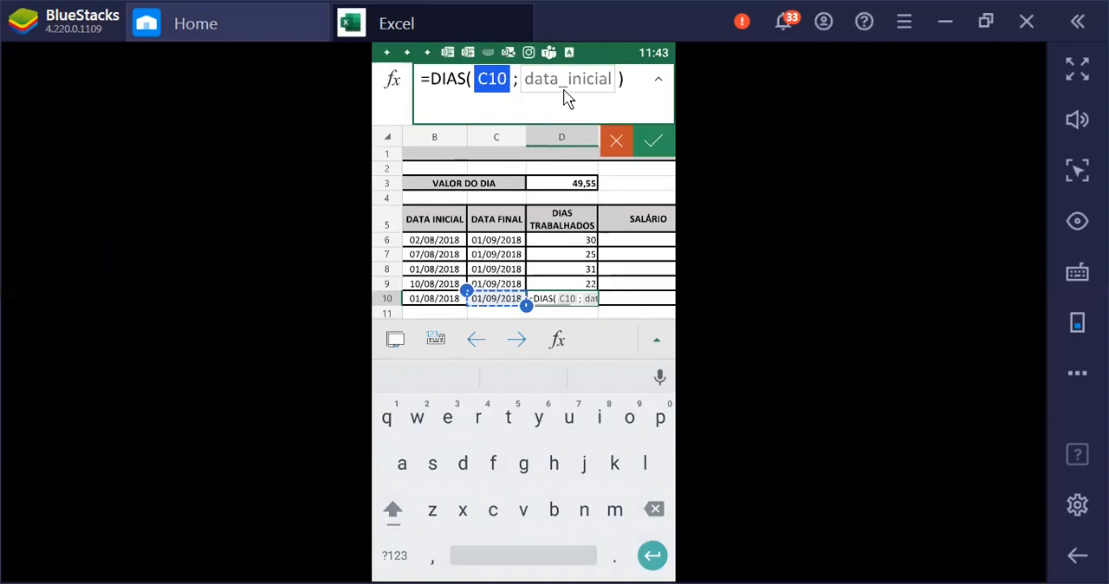
click(564, 83)
click(443, 299)
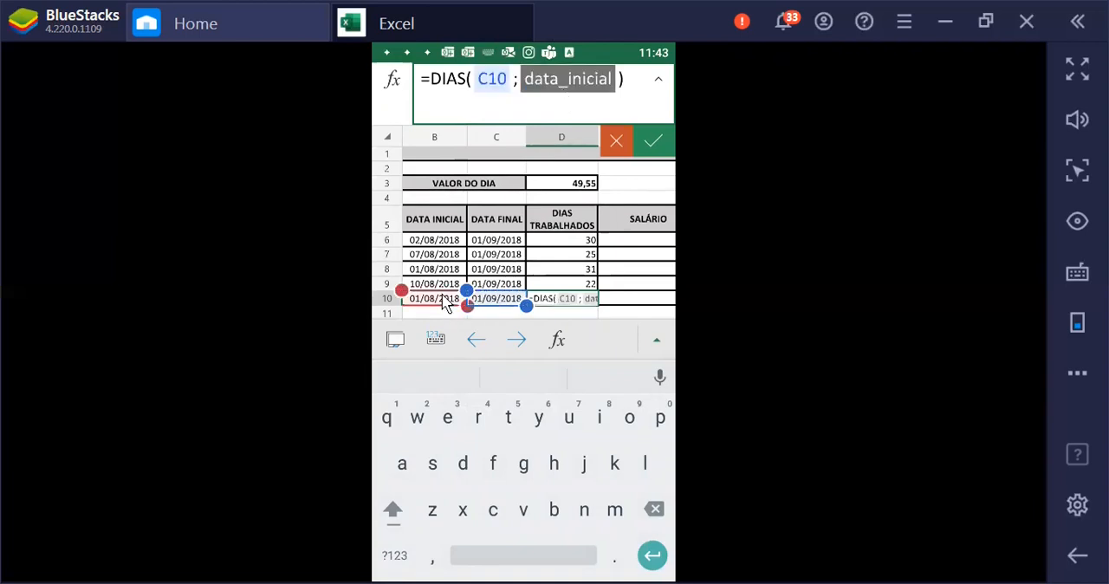
click(661, 141)
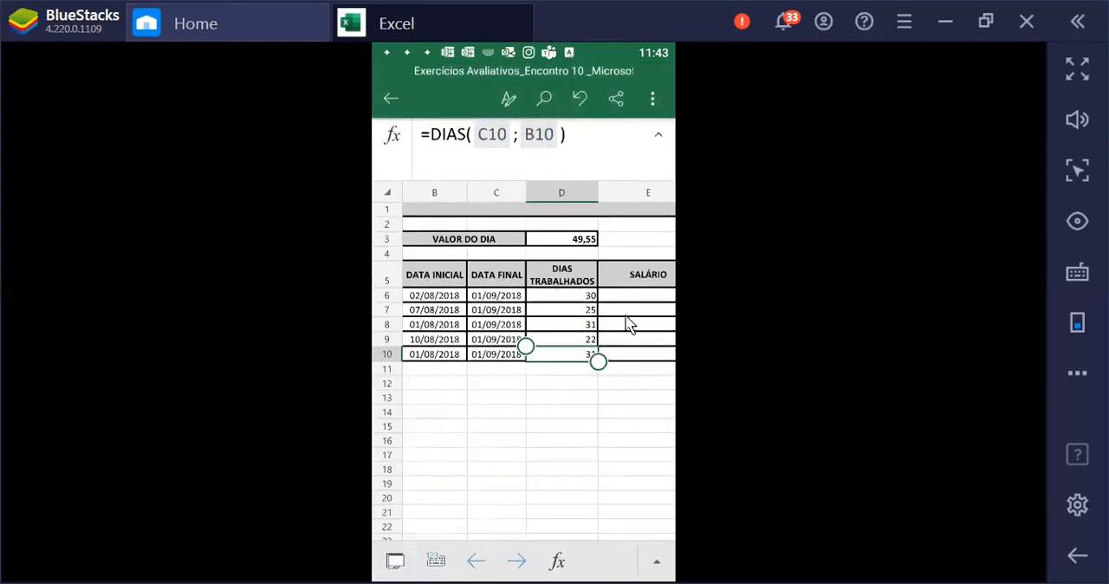
Calculate the first employee's SALÁRIO in cell E6 with the formula =D6*D3
click(633, 279)
click(598, 298)
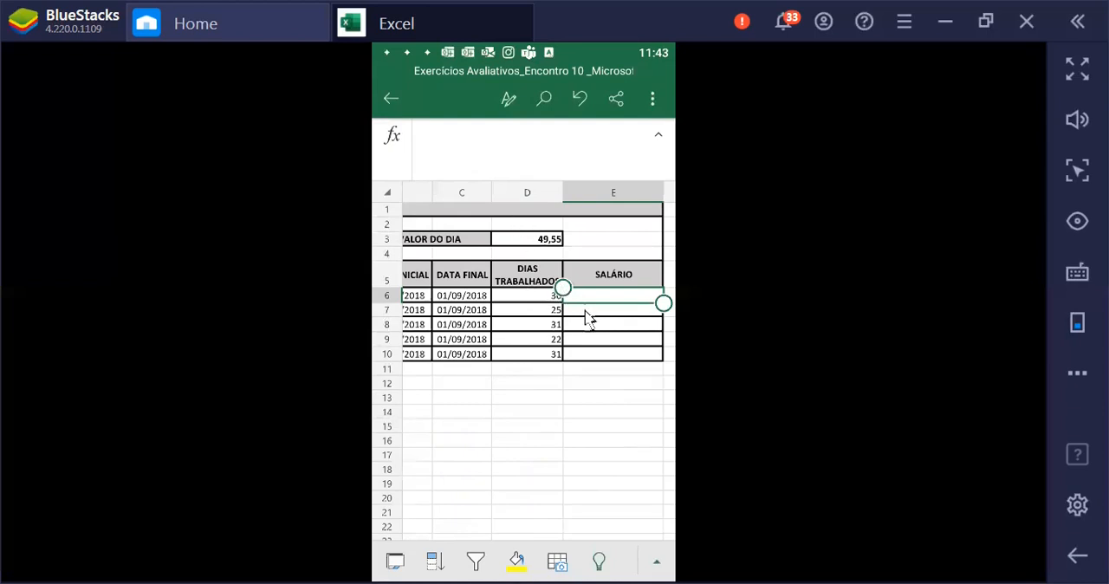
click(617, 297)
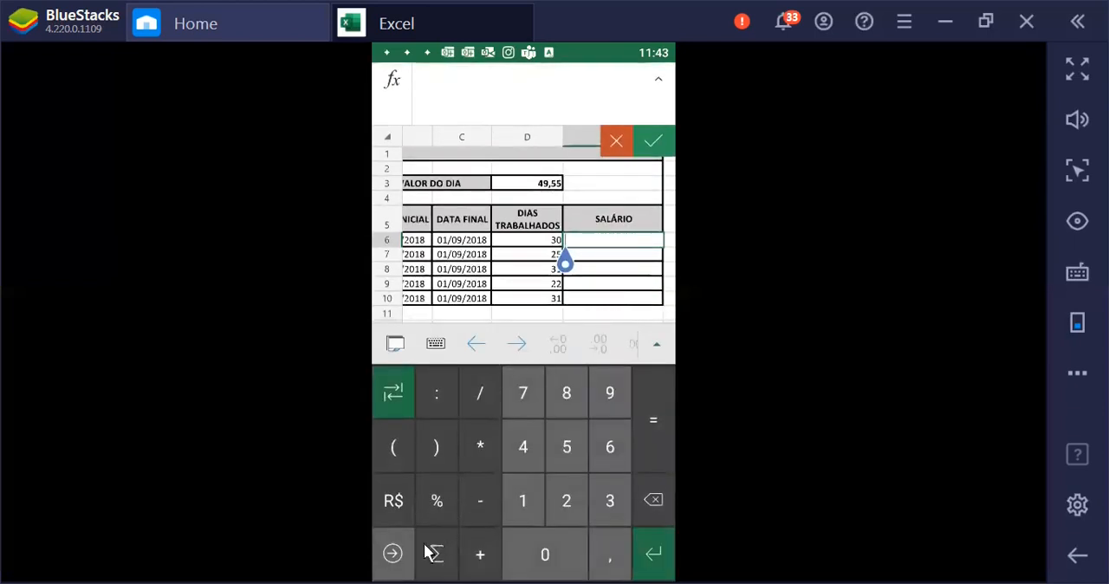
click(393, 559)
click(650, 424)
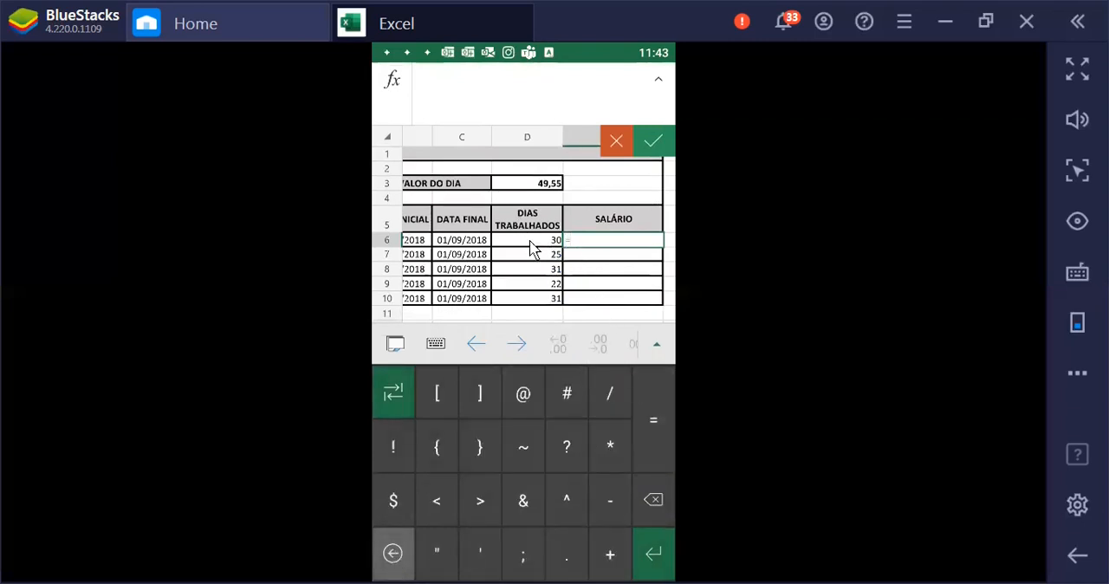
click(532, 247)
click(608, 446)
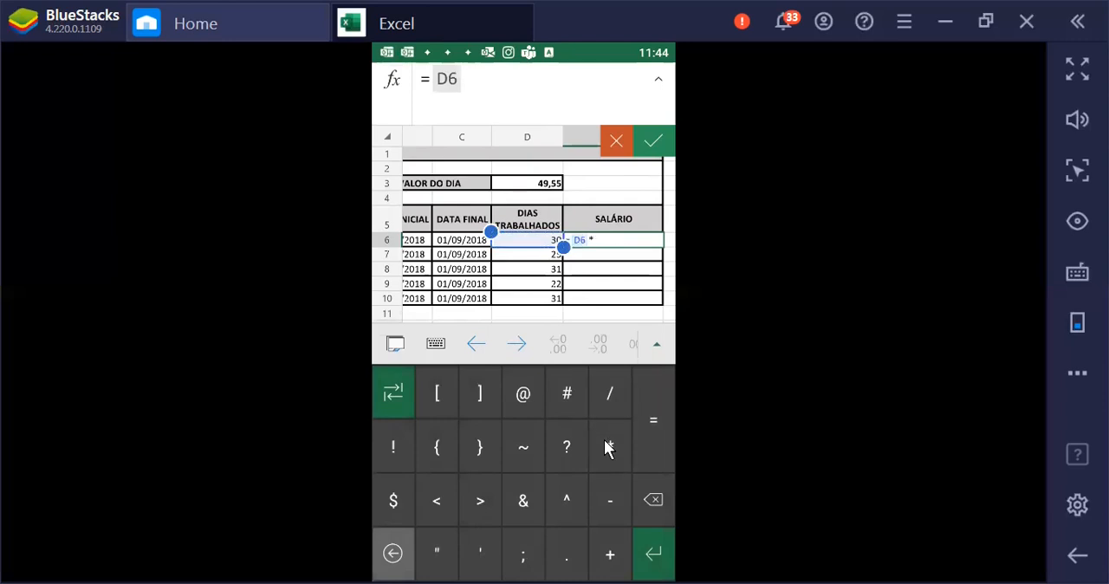
click(529, 188)
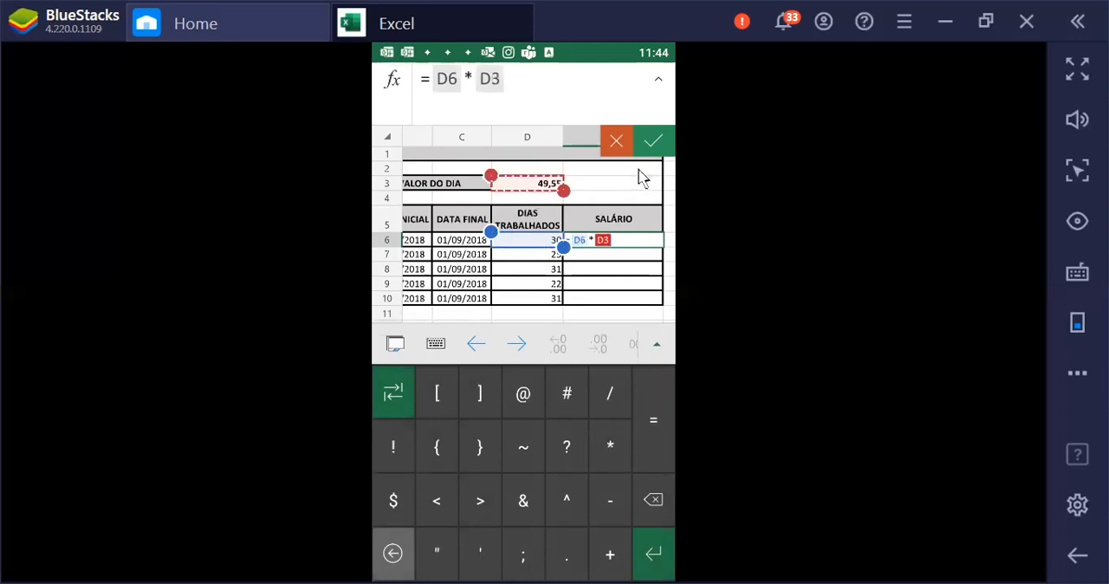
click(654, 143)
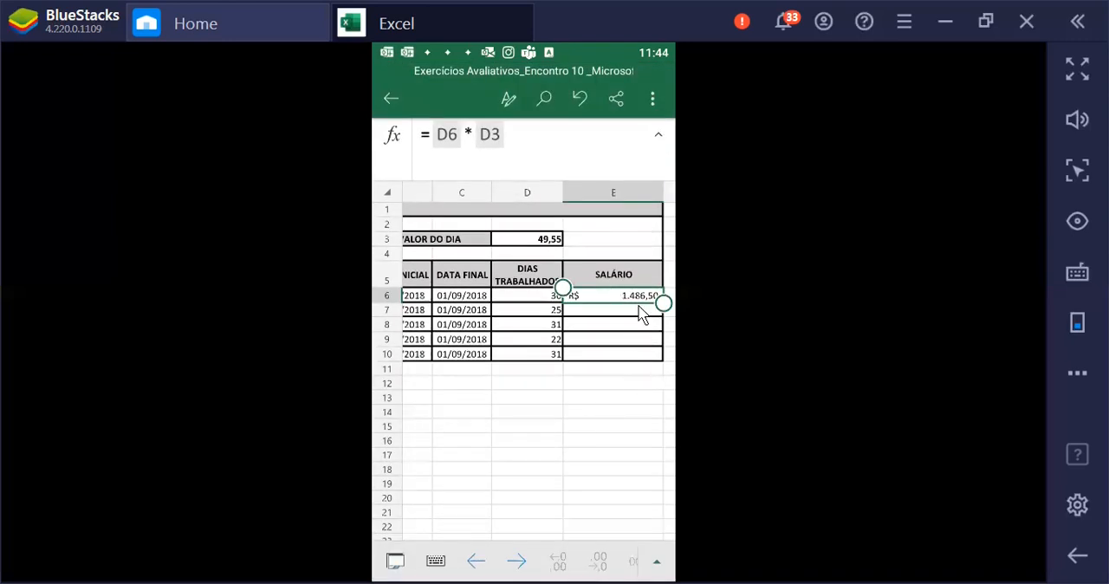
Calculate the SALÁRIO in cell E7 with the formula =D7*D3
click(634, 315)
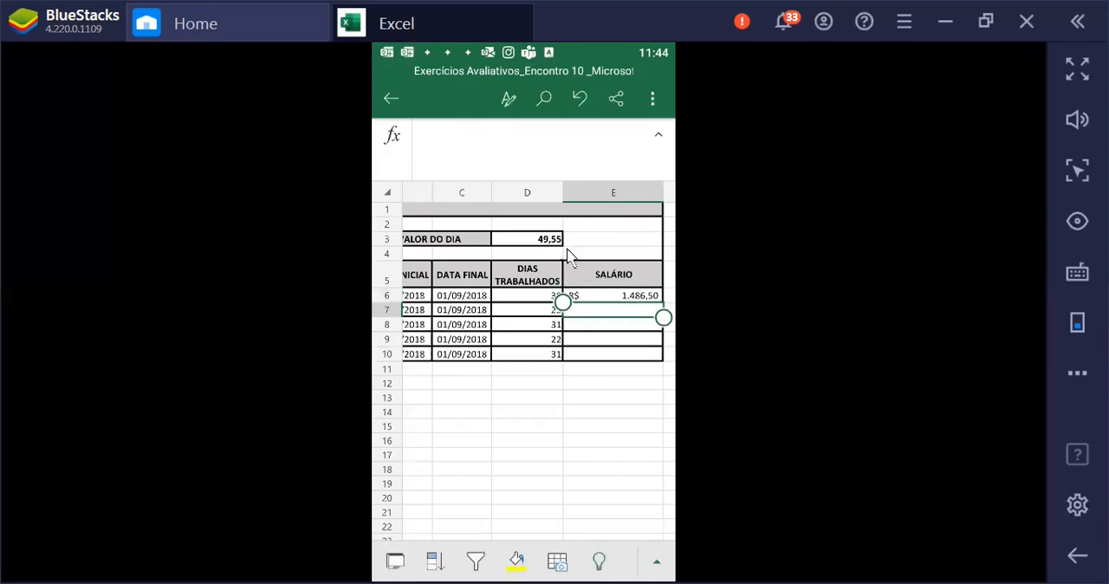
click(607, 312)
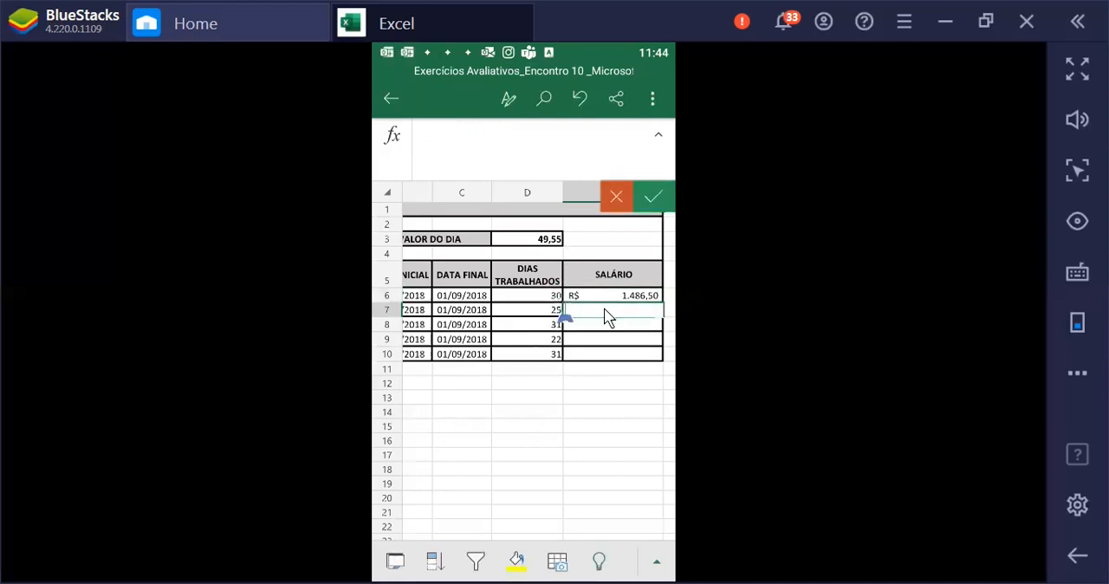
click(661, 403)
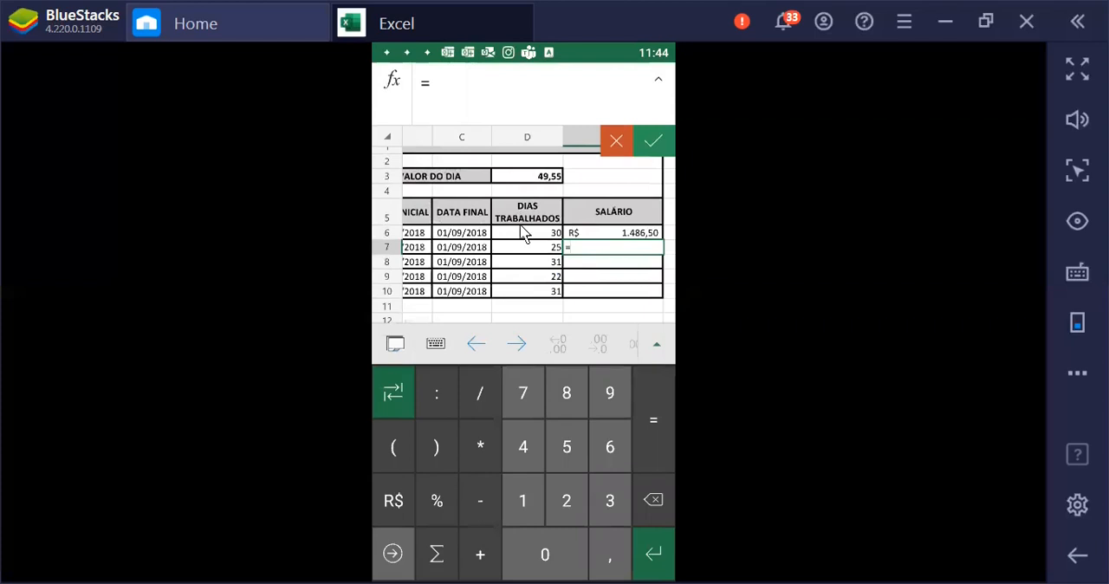
click(527, 249)
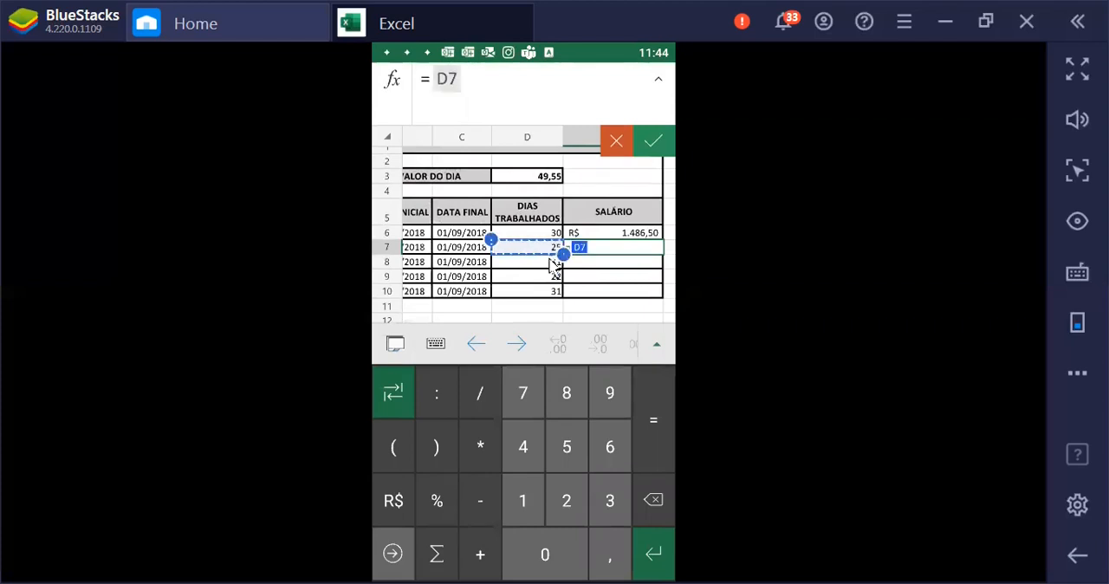
click(465, 452)
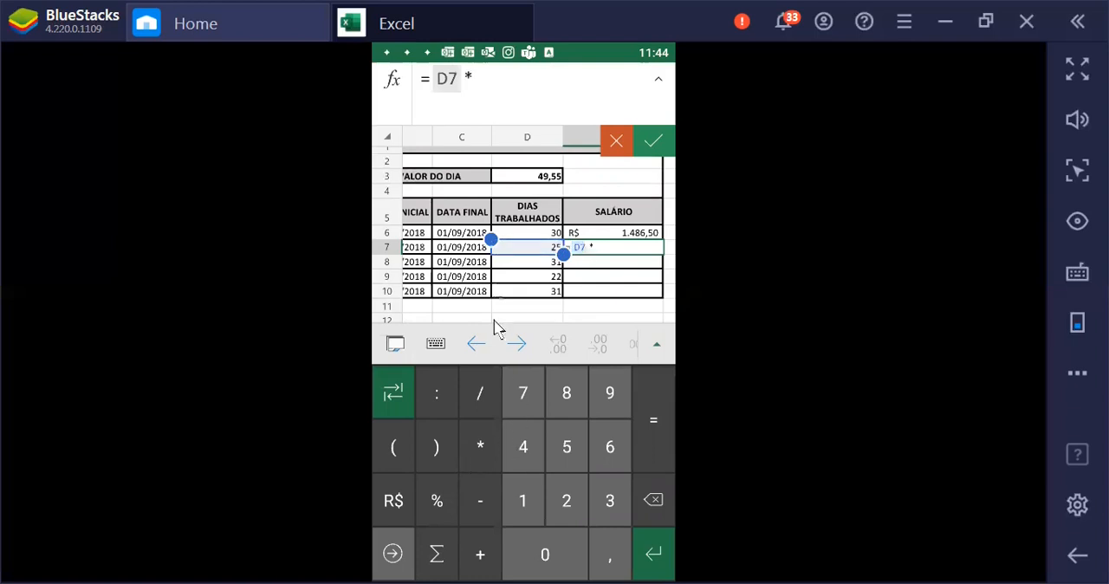
click(546, 178)
click(658, 143)
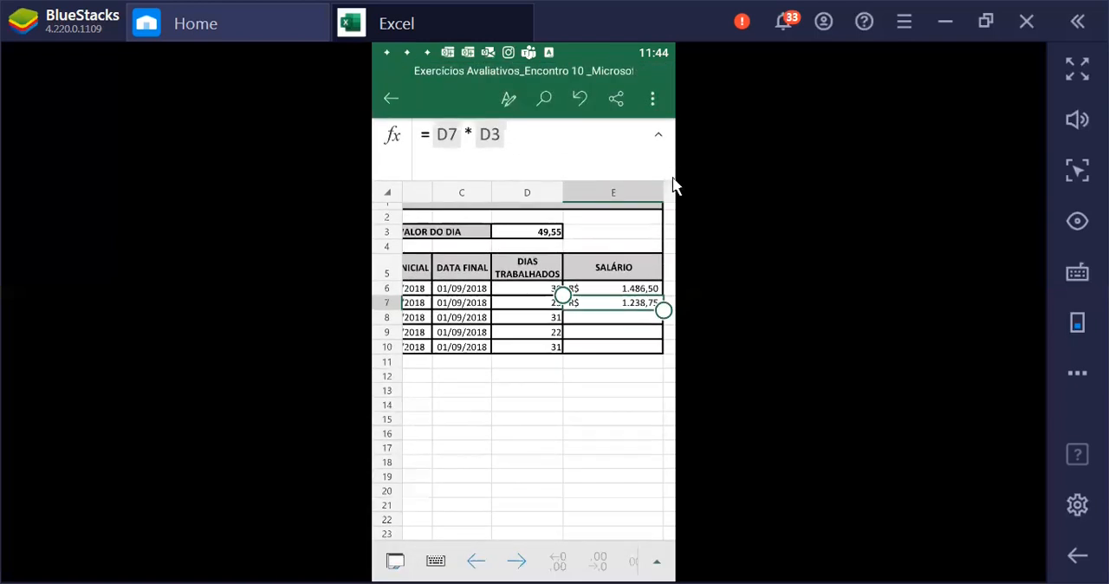
Calculate the SALÁRIO in cell E8 with the formula =D8*D3
click(636, 325)
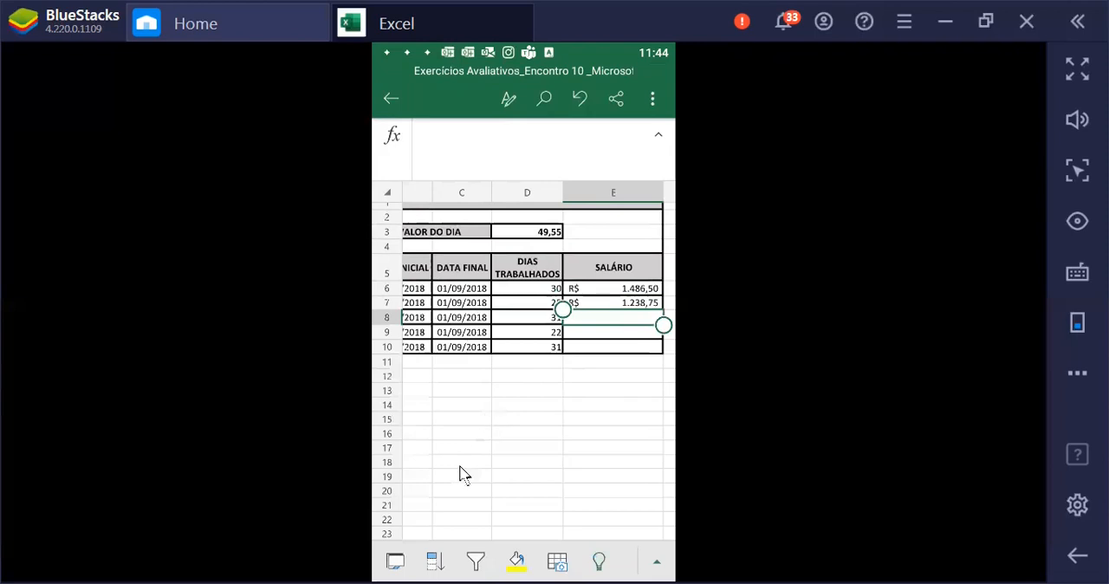
double_click(618, 321)
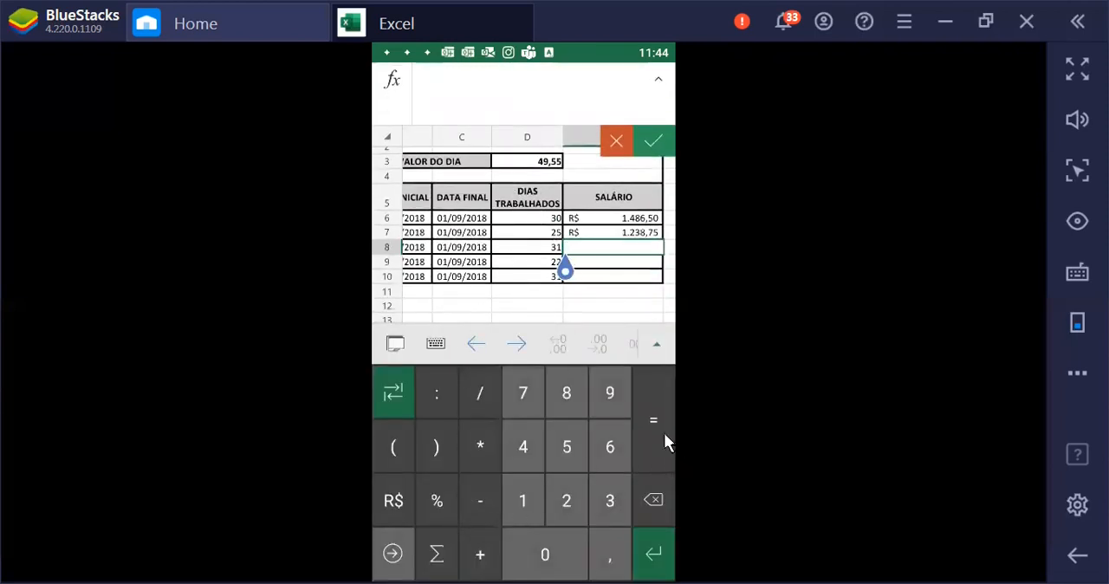
click(658, 422)
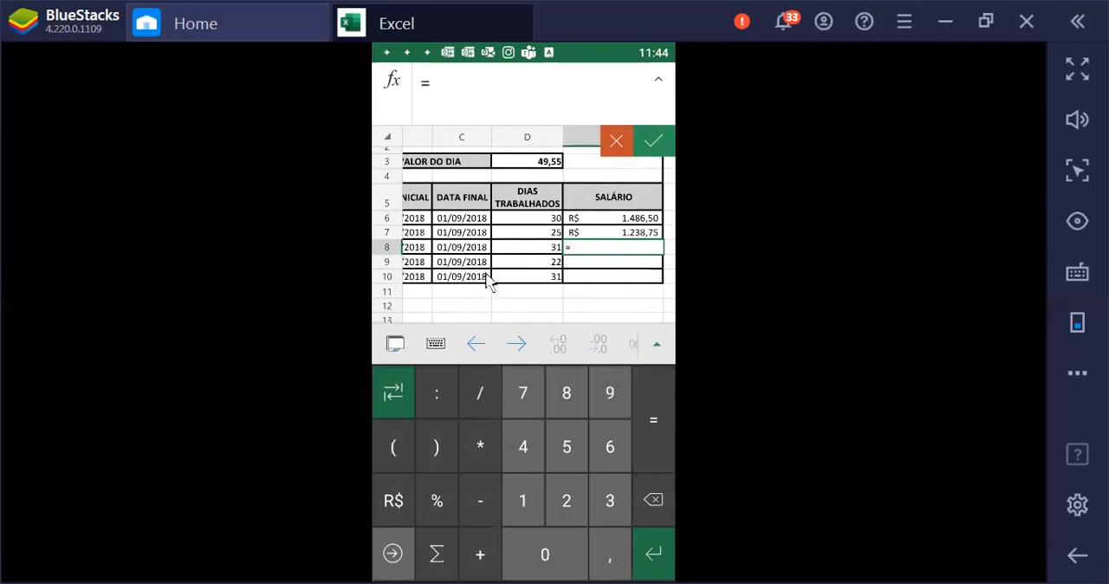
click(529, 251)
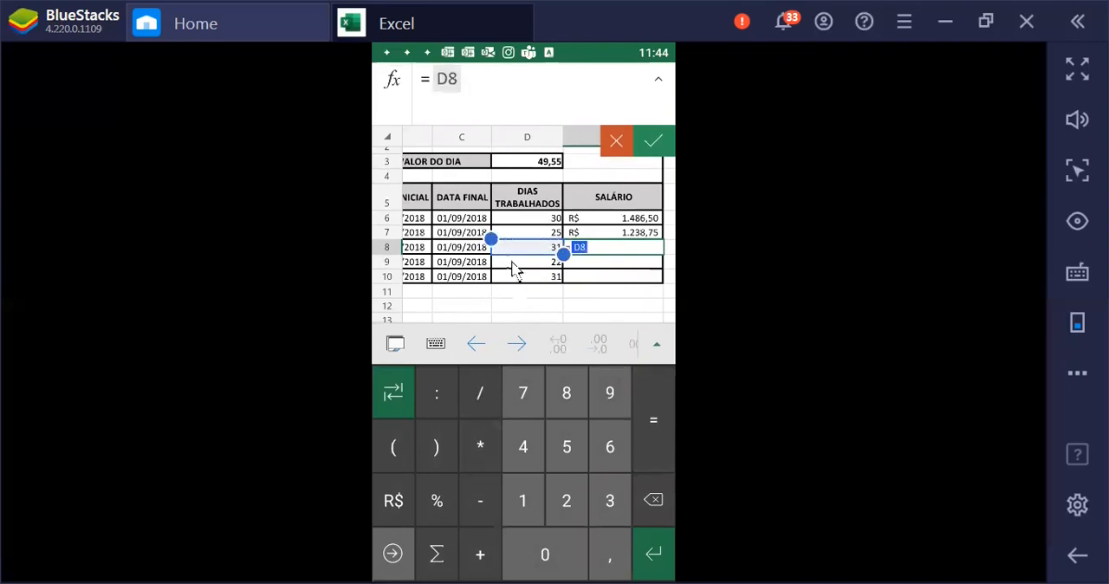
click(538, 163)
click(656, 139)
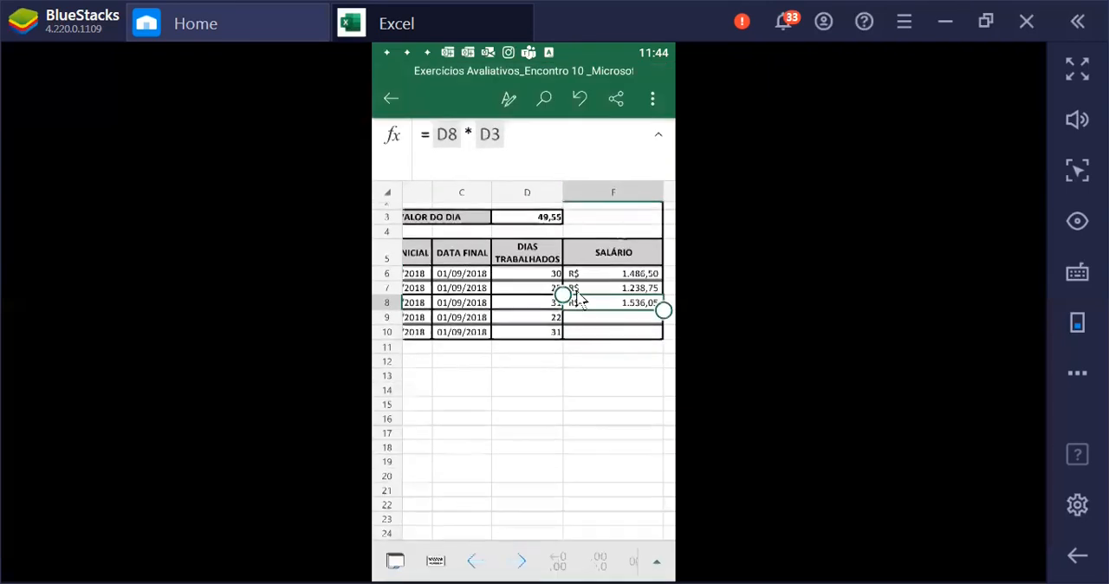
Calculate the SALÁRIO in cell E9 with the formula =D9*D3
click(612, 325)
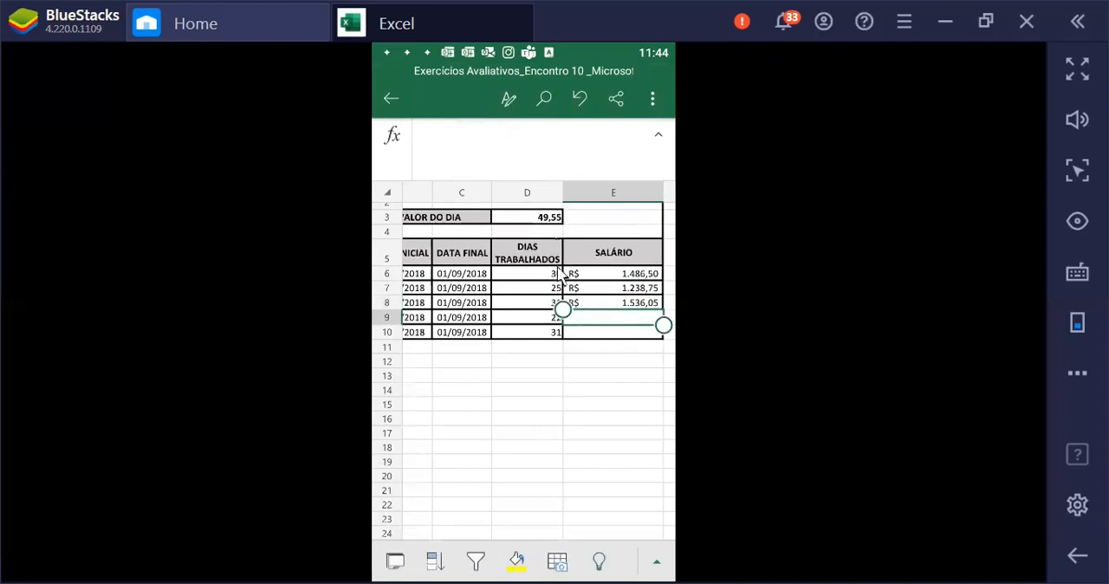
click(608, 320)
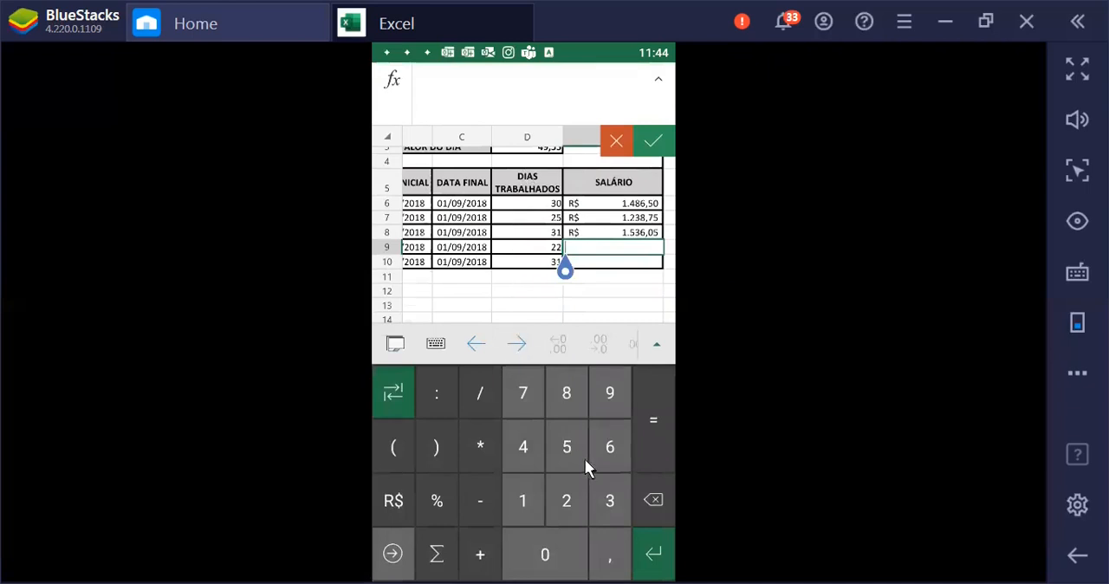
click(663, 404)
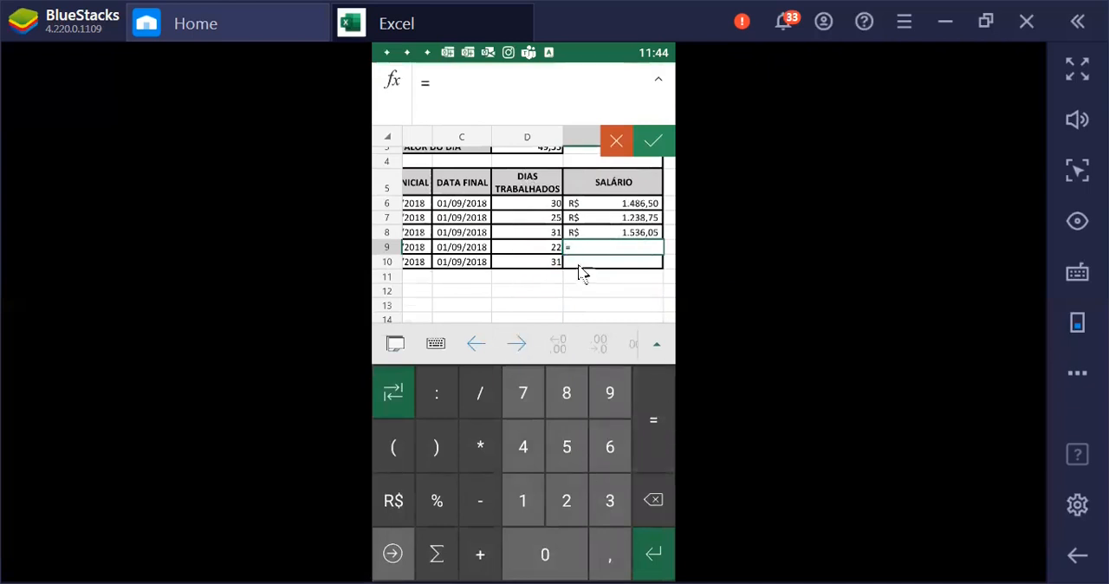
click(551, 251)
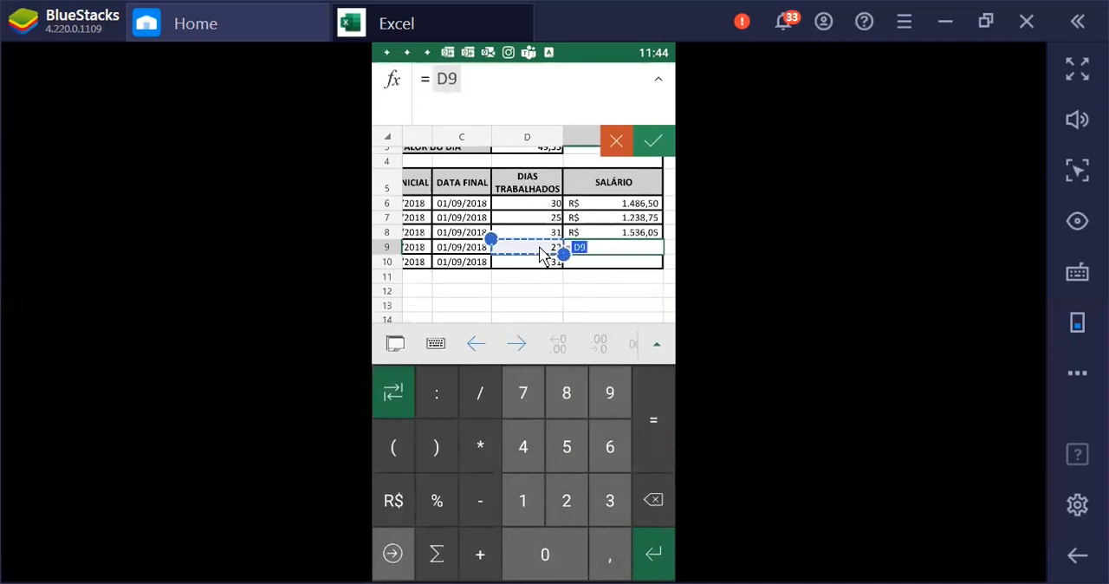
click(479, 447)
scroll(527, 277, up, 2)
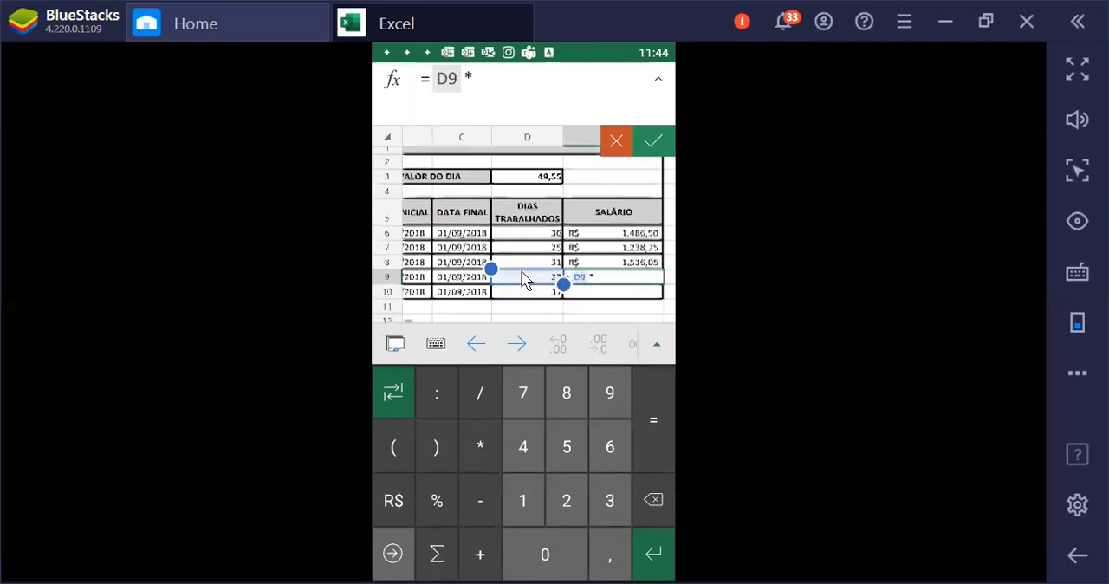
click(535, 217)
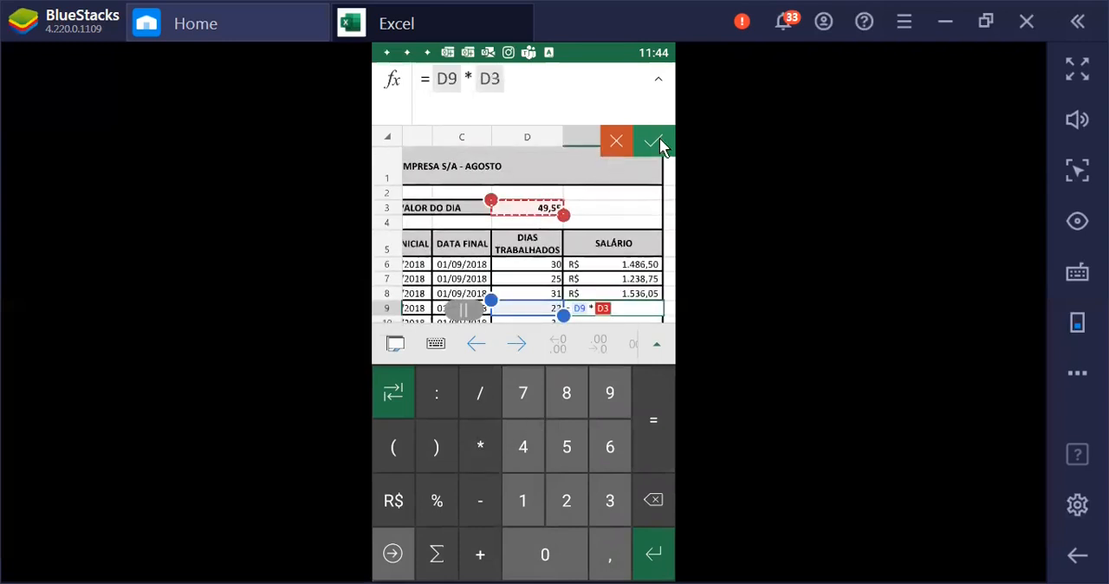
click(657, 139)
Calculate the last employee's SALÁRIO in cell E10 with the formula =D10*D3
click(612, 376)
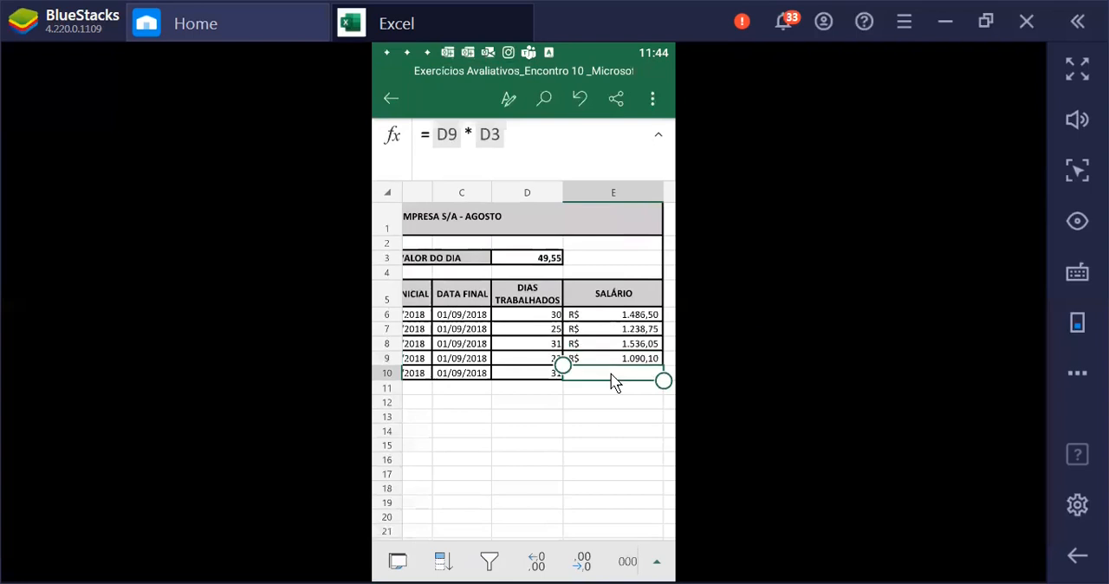
double_click(621, 374)
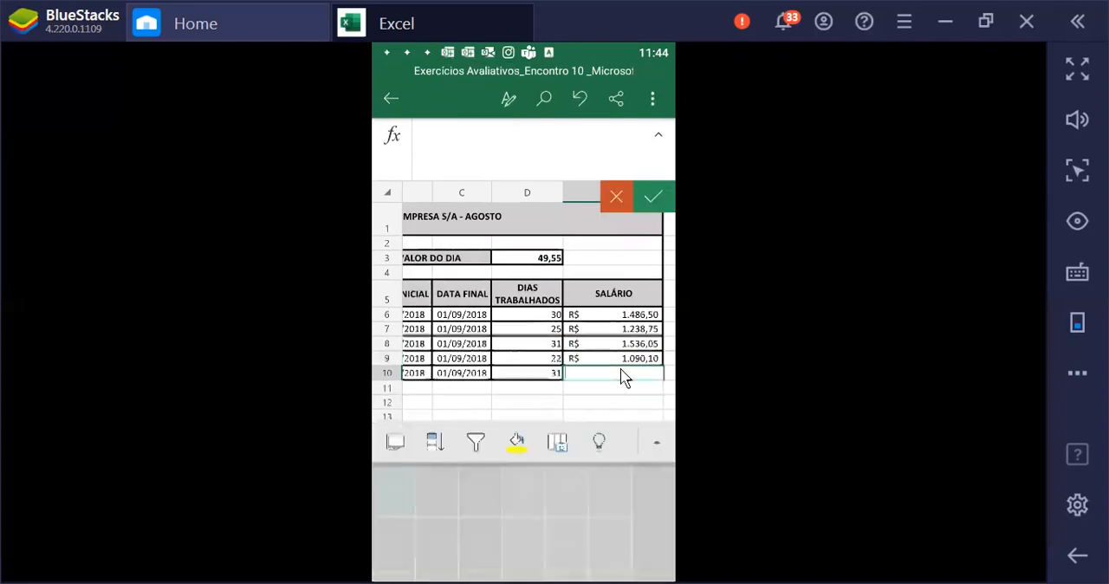
click(639, 426)
click(544, 248)
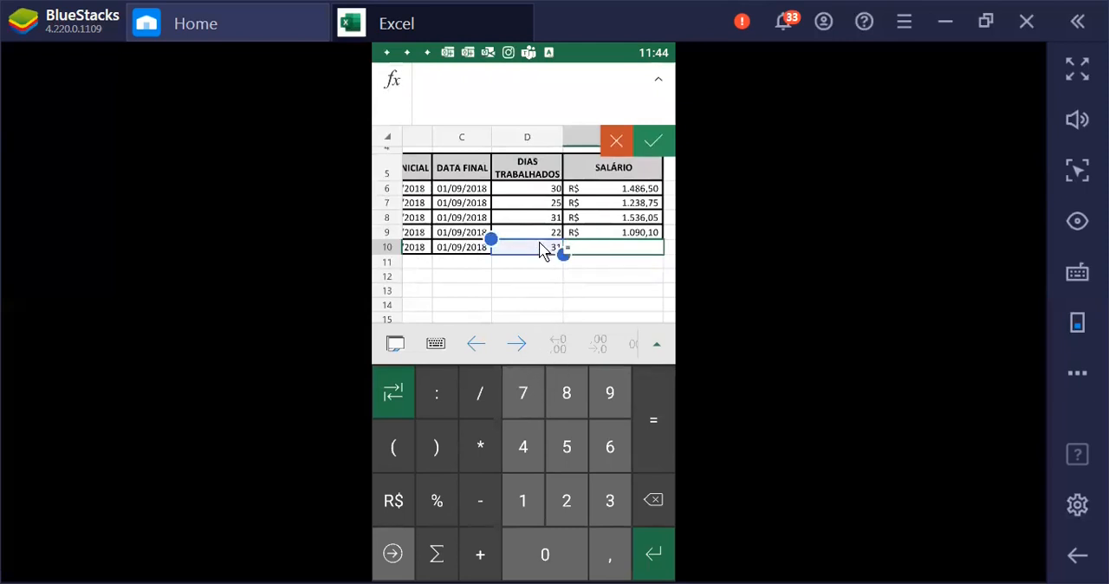
click(476, 431)
scroll(532, 300, up, 3)
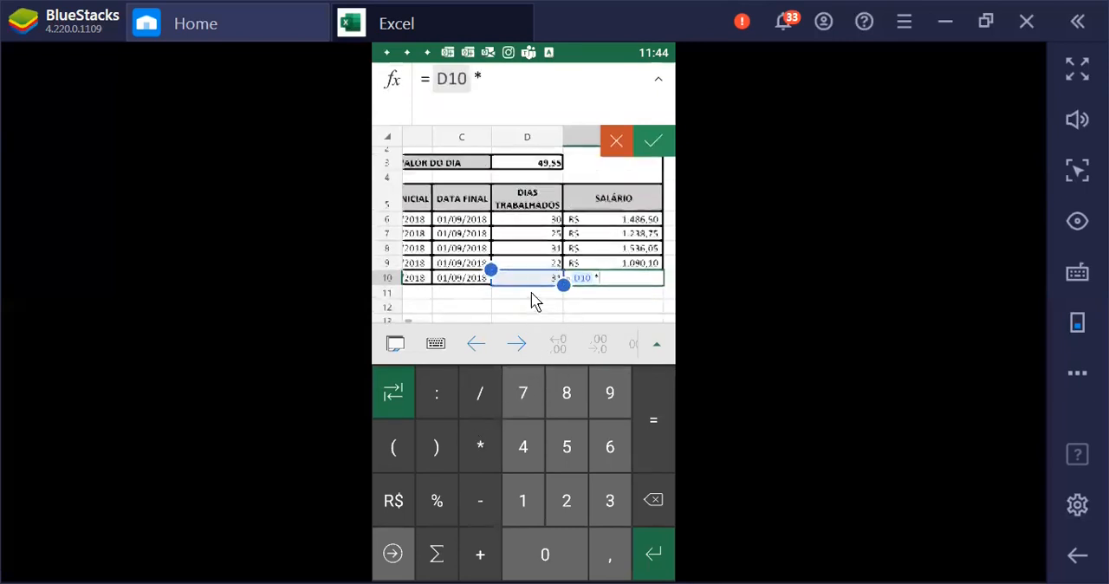
click(538, 211)
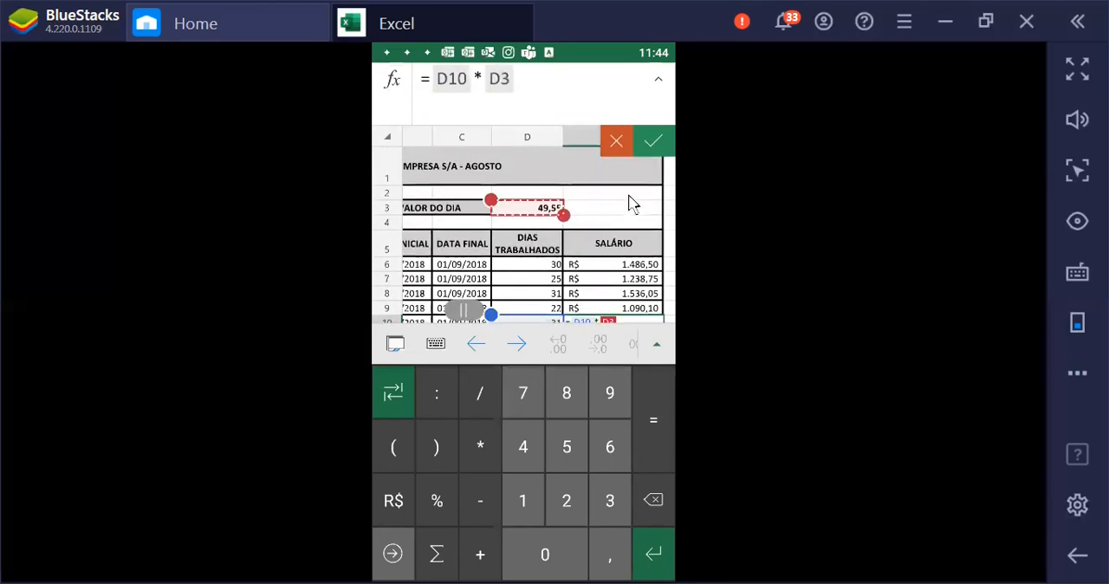
click(659, 141)
click(575, 389)
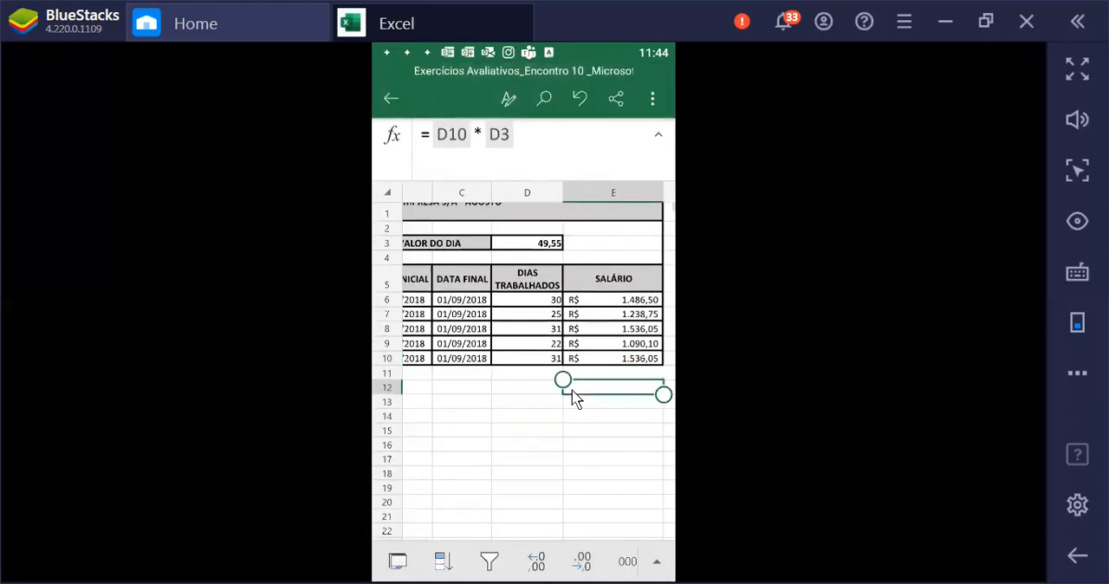